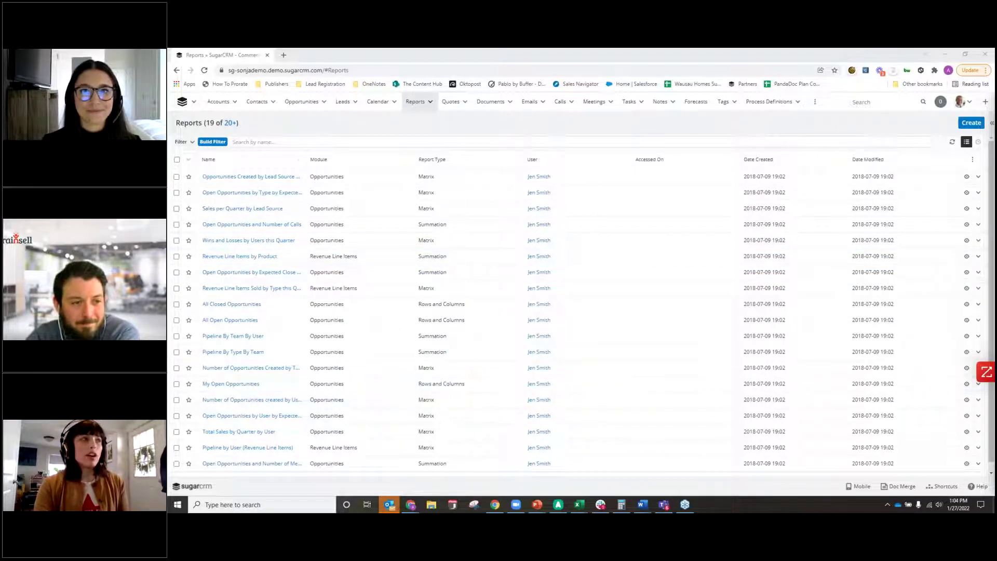
Show the total number of reports and mark the first listed report, Opportunities Created by Lead Source, as a favorite reachable from the Reports module
{"action": "left_click", "coordinate": [228, 126]}
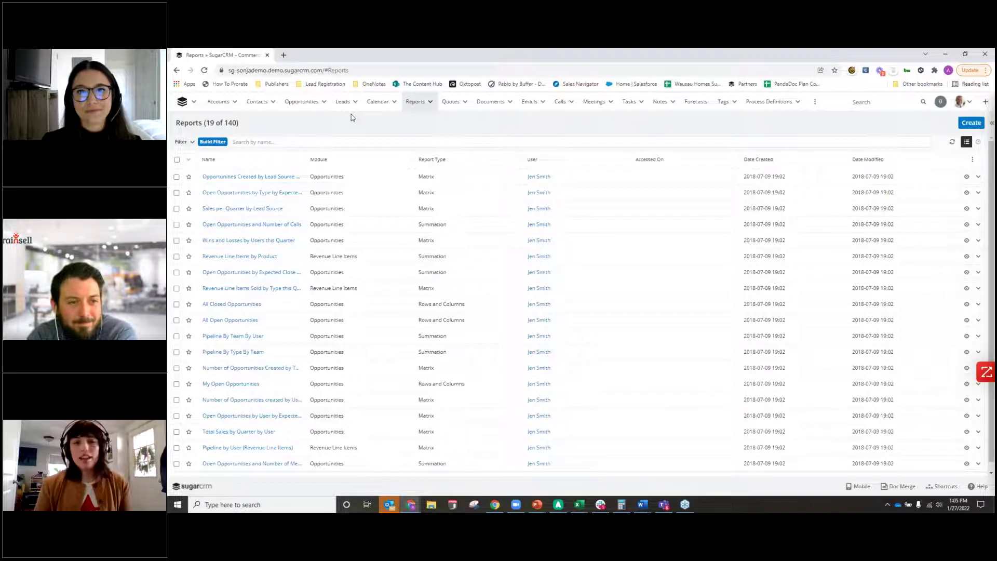
{"action": "left_click", "coordinate": [189, 176]}
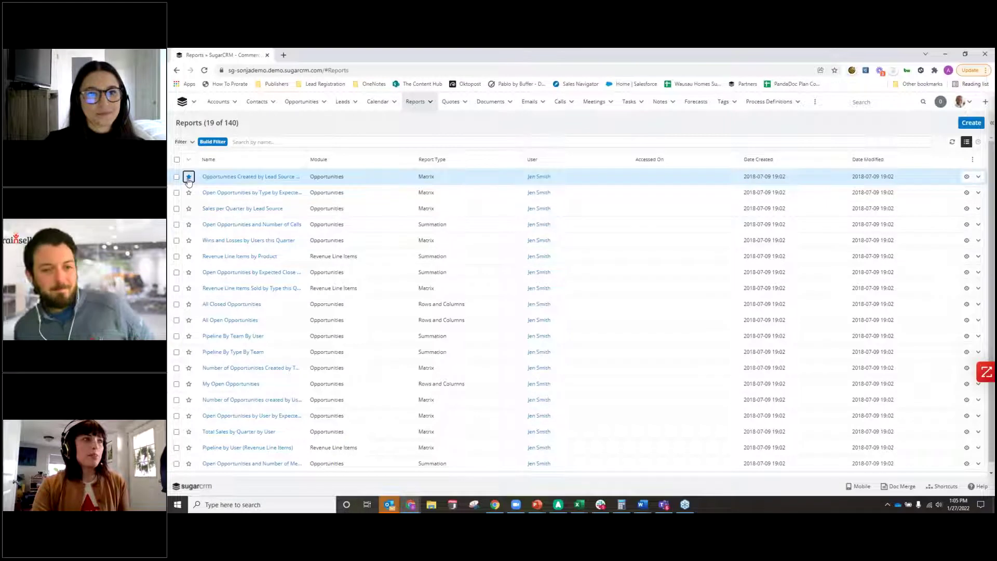
{"action": "left_click", "coordinate": [431, 101]}
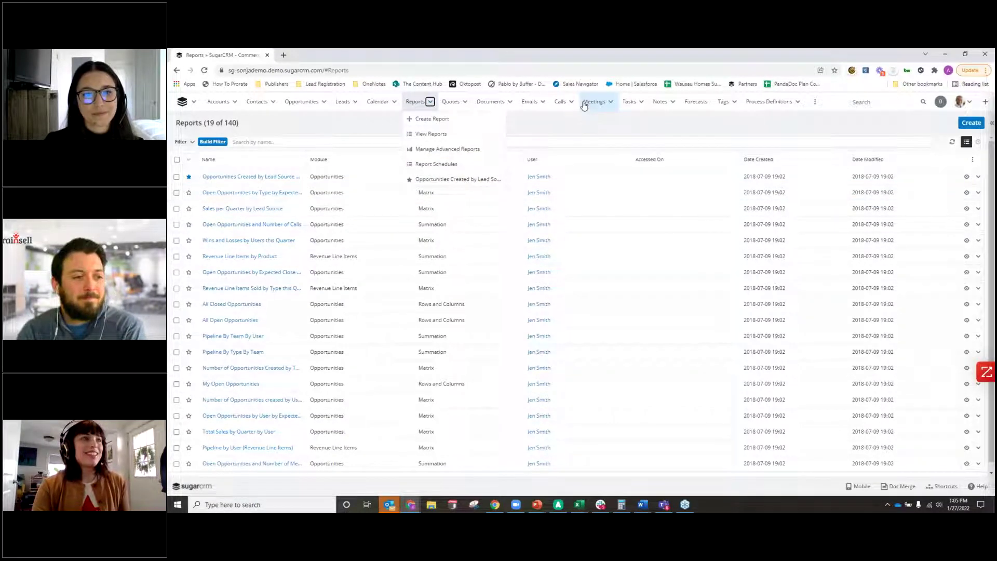
Start a new Summation Report with Details based on the Opportunities module
{"action": "left_click", "coordinate": [971, 122]}
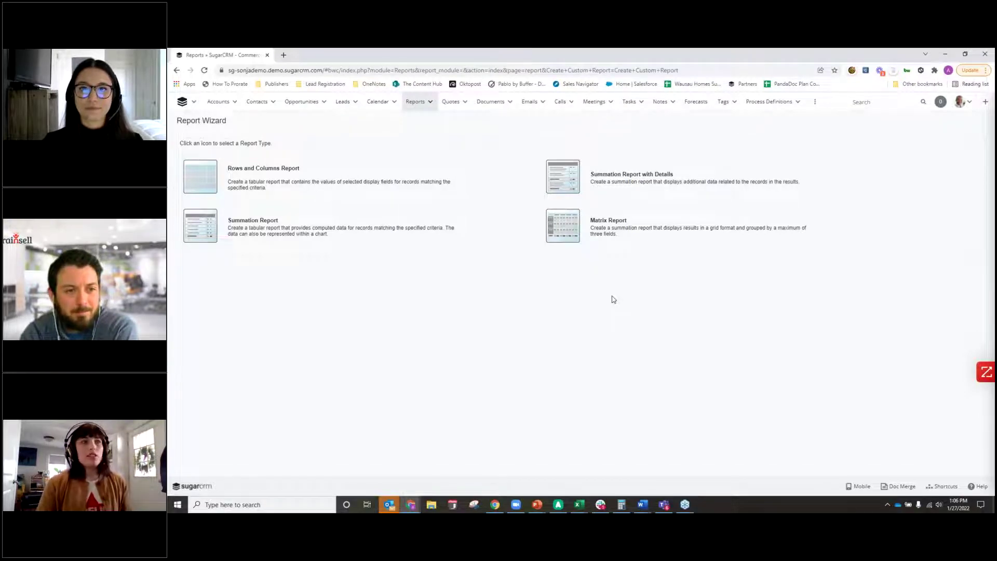
{"action": "left_click", "coordinate": [431, 102]}
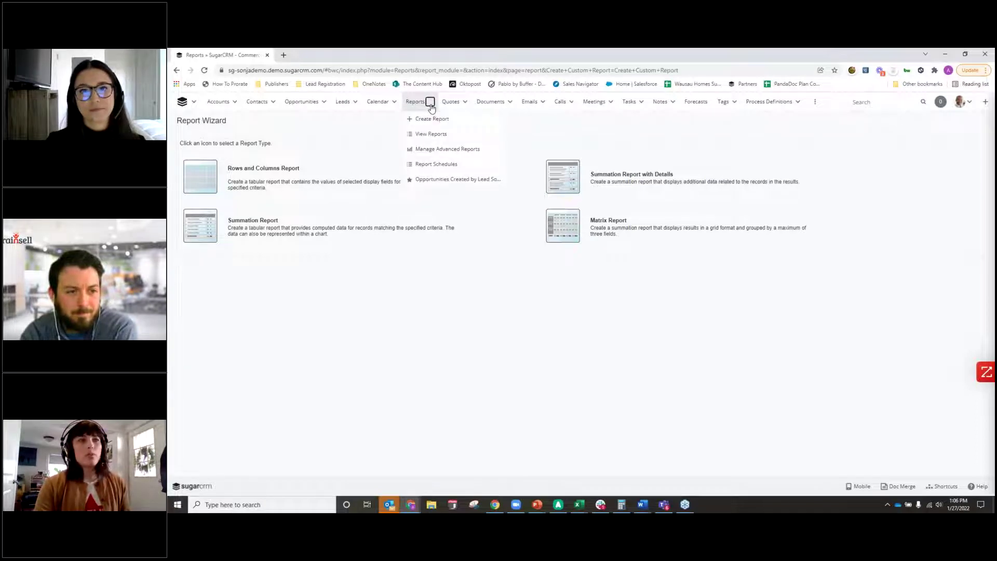
{"action": "left_click", "coordinate": [559, 137]}
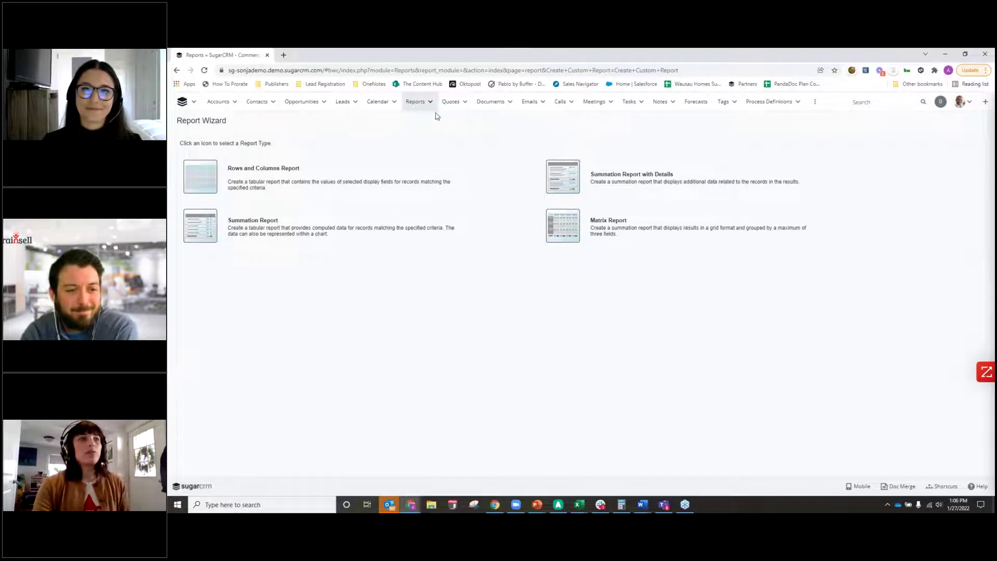
{"action": "left_click", "coordinate": [571, 180]}
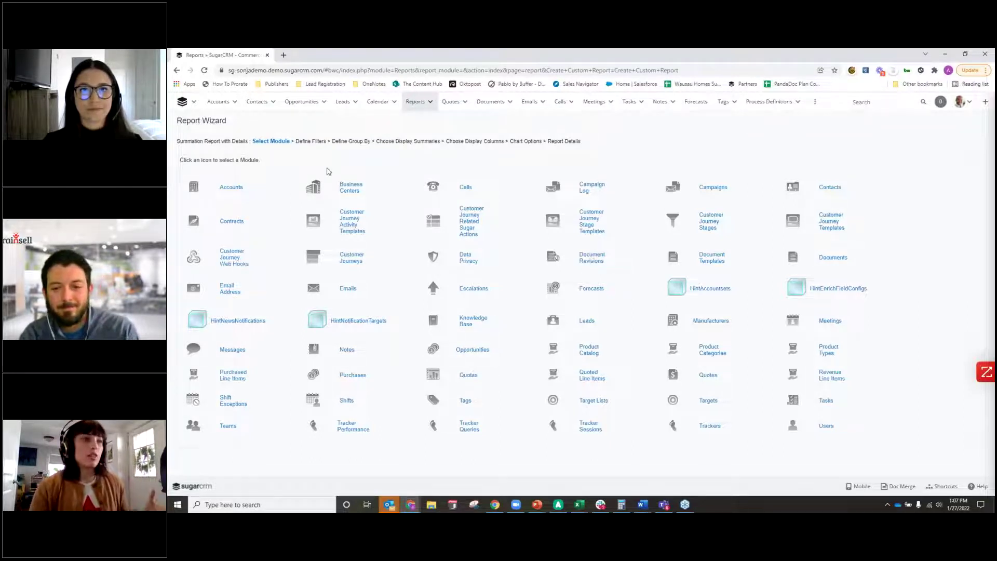
{"action": "left_click", "coordinate": [471, 350]}
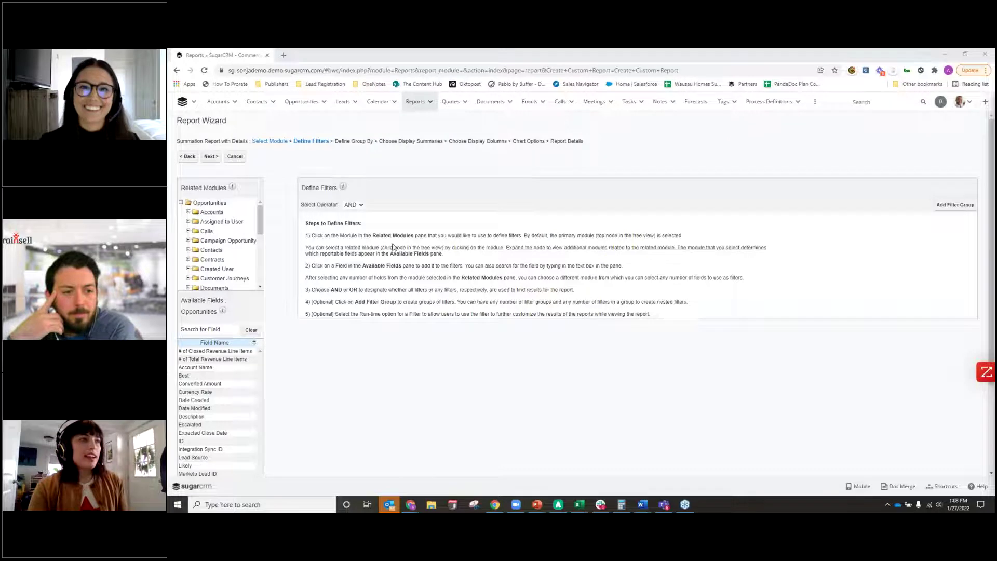
Examine the modules related to Opportunities, including those nested under Accounts, and the module whose fields are available
{"action": "left_click", "coordinate": [218, 204]}
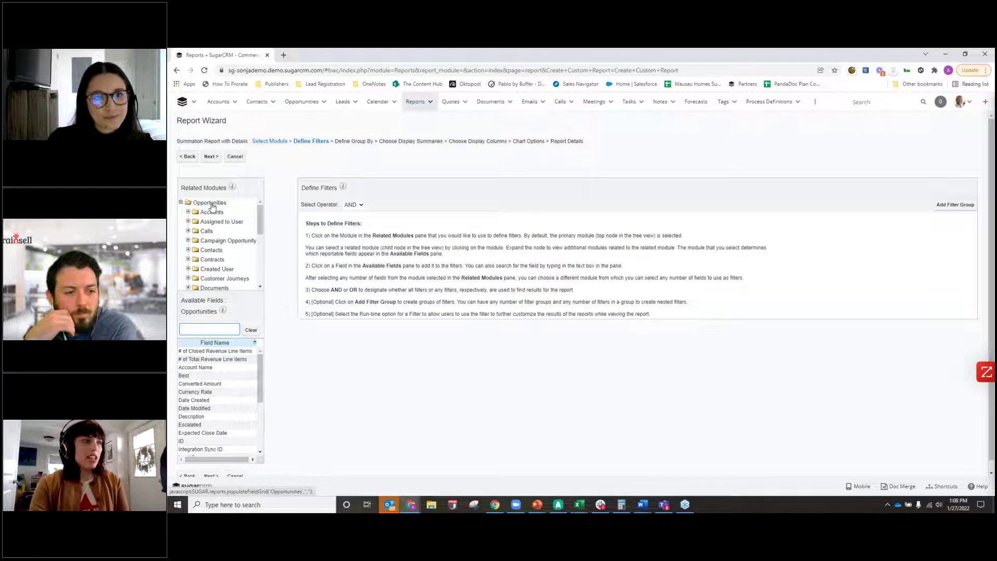
{"action": "scroll", "coordinate": [226, 282], "scroll_direction": "down", "scroll_amount": 1}
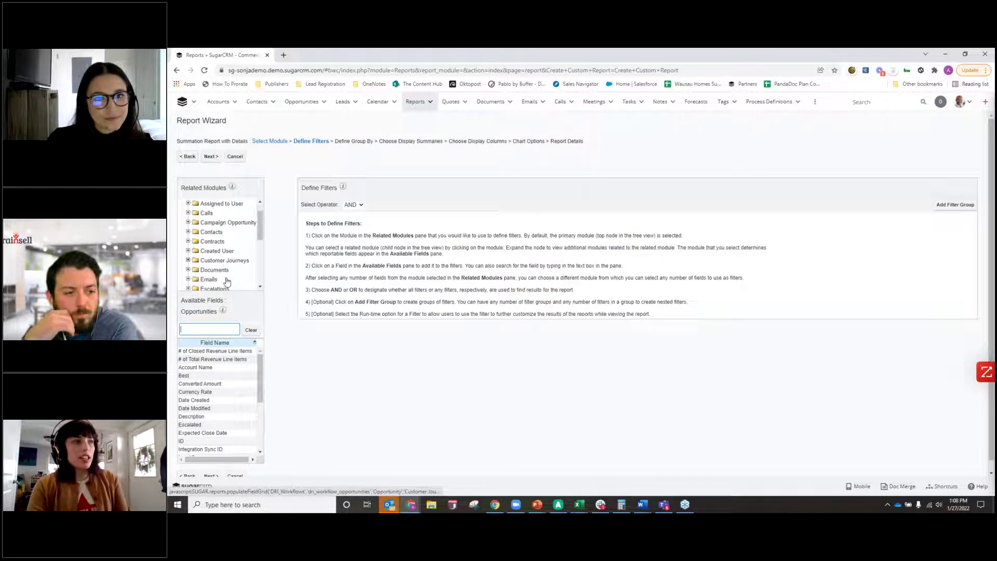
{"action": "scroll", "coordinate": [227, 281], "scroll_direction": "up", "scroll_amount": 1}
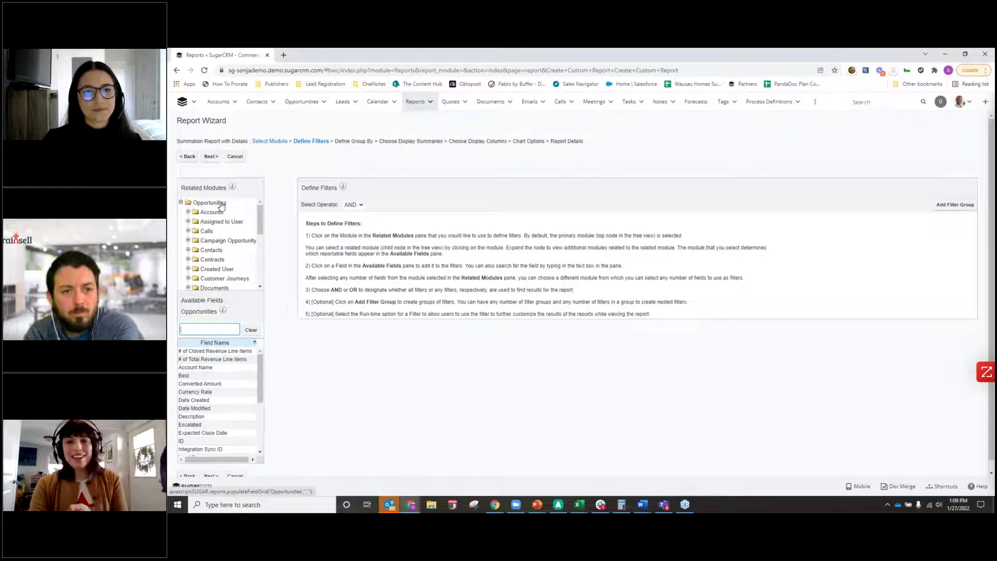
{"action": "left_click", "coordinate": [188, 213]}
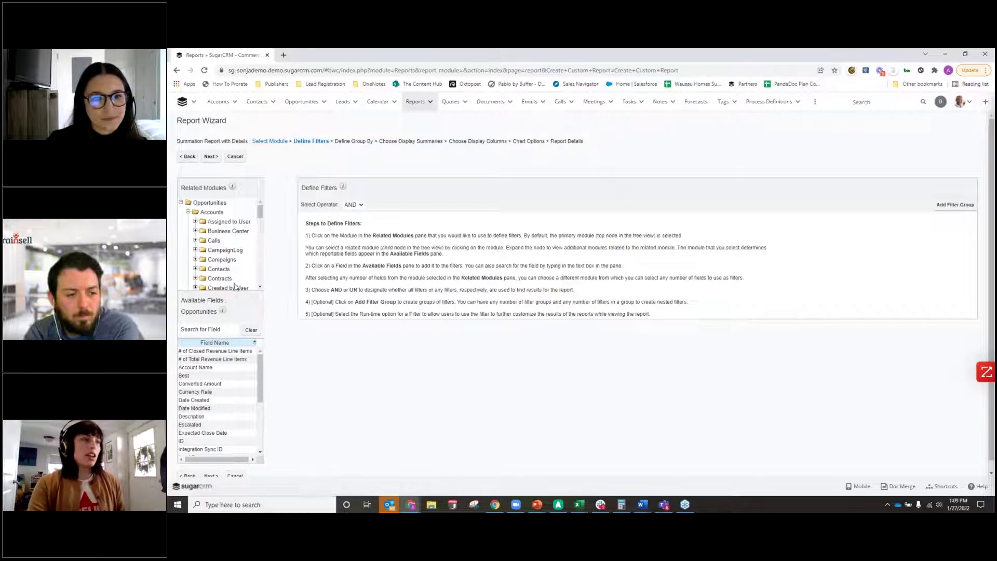
{"action": "left_click", "coordinate": [188, 213]}
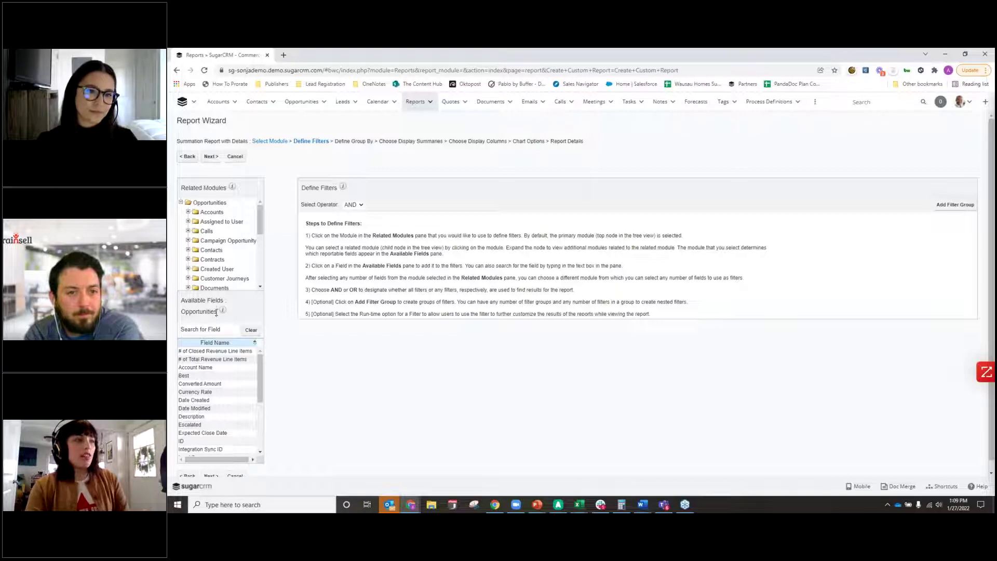
{"action": "left_click_drag", "start_coordinate": [217, 313], "coordinate": [179, 315]}
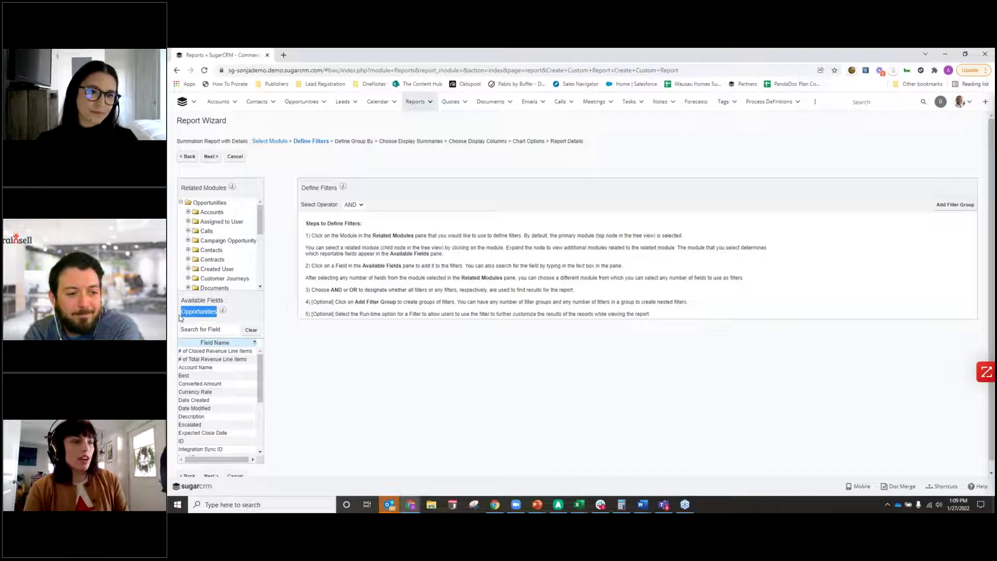
Find the Opportunities date fields and add a filter with Expected Close Date set to Last Year
{"action": "left_click", "coordinate": [194, 328]}
{"action": "type", "text": "date"}
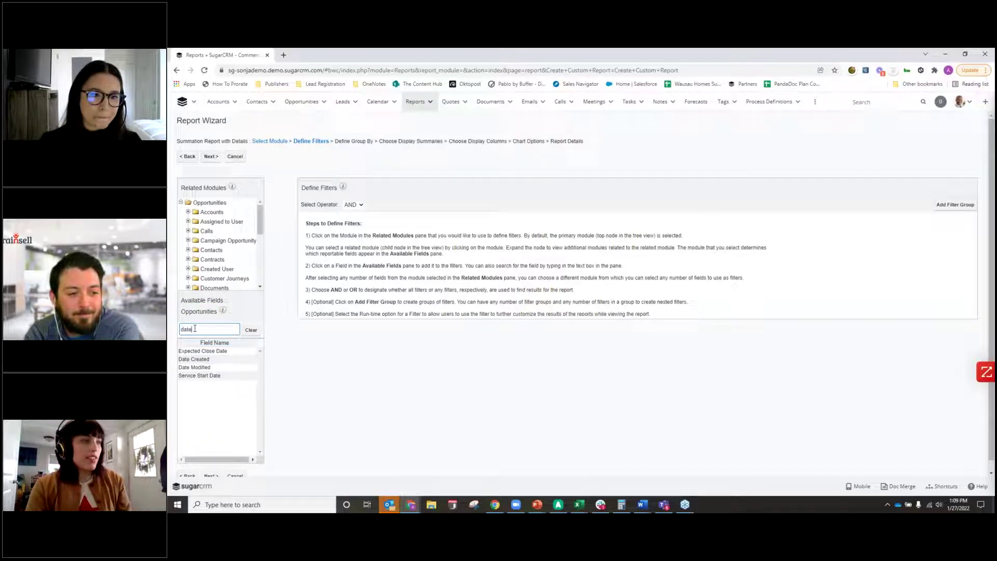
{"action": "left_click", "coordinate": [219, 350]}
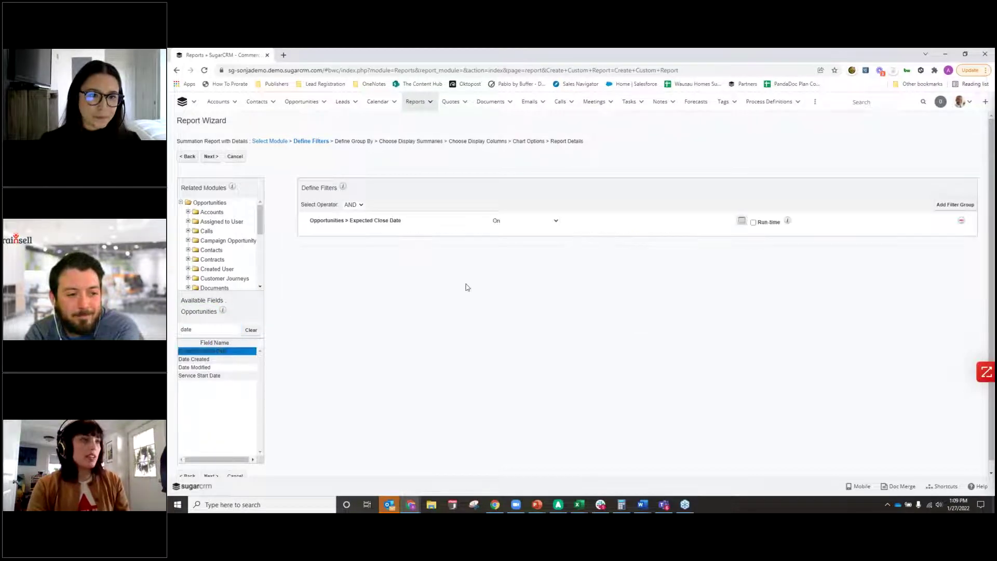
{"action": "left_click", "coordinate": [542, 221]}
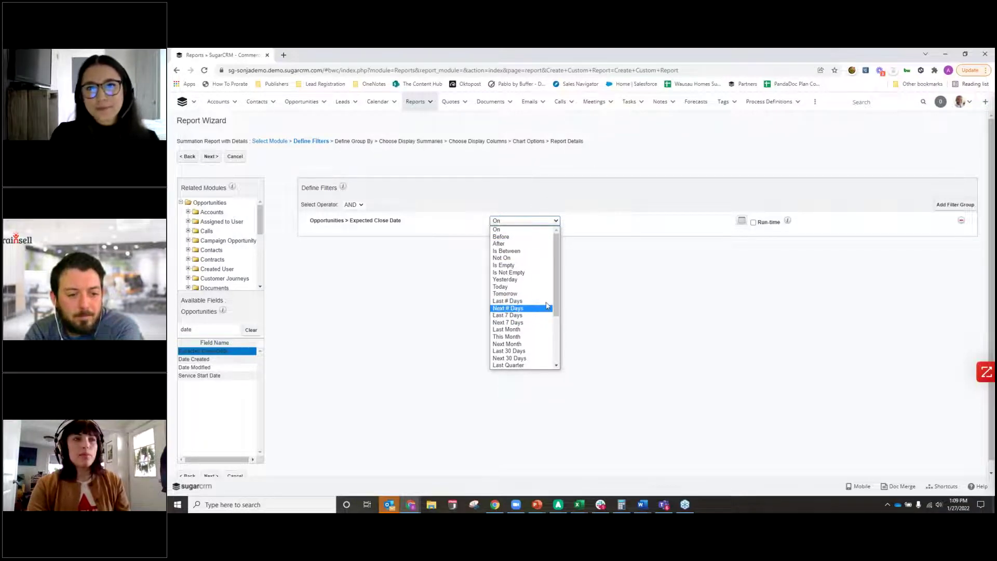
{"action": "scroll", "coordinate": [539, 286], "scroll_direction": "down", "scroll_amount": 1}
{"action": "scroll", "coordinate": [540, 286], "scroll_direction": "down", "scroll_amount": 1}
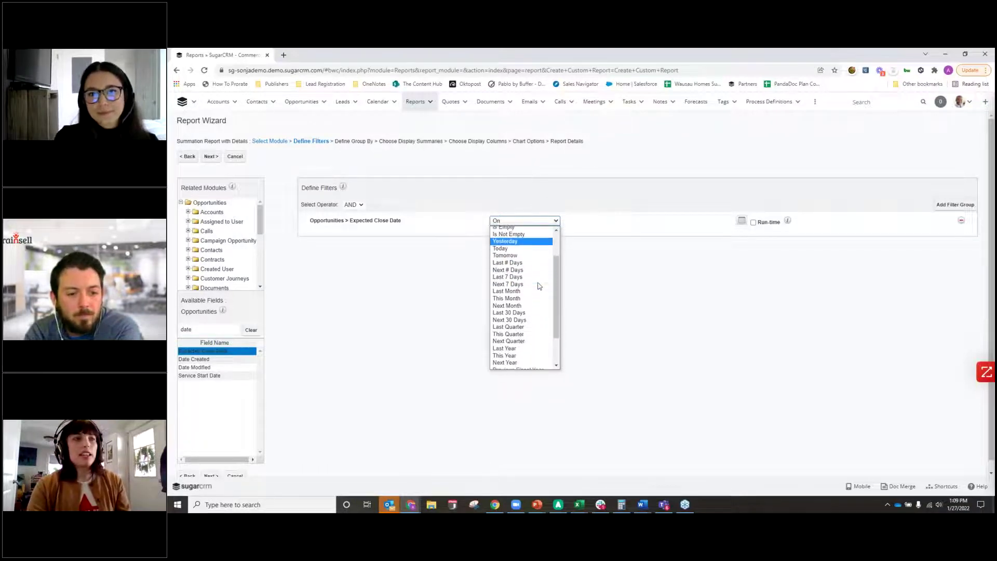
{"action": "left_click", "coordinate": [538, 351]}
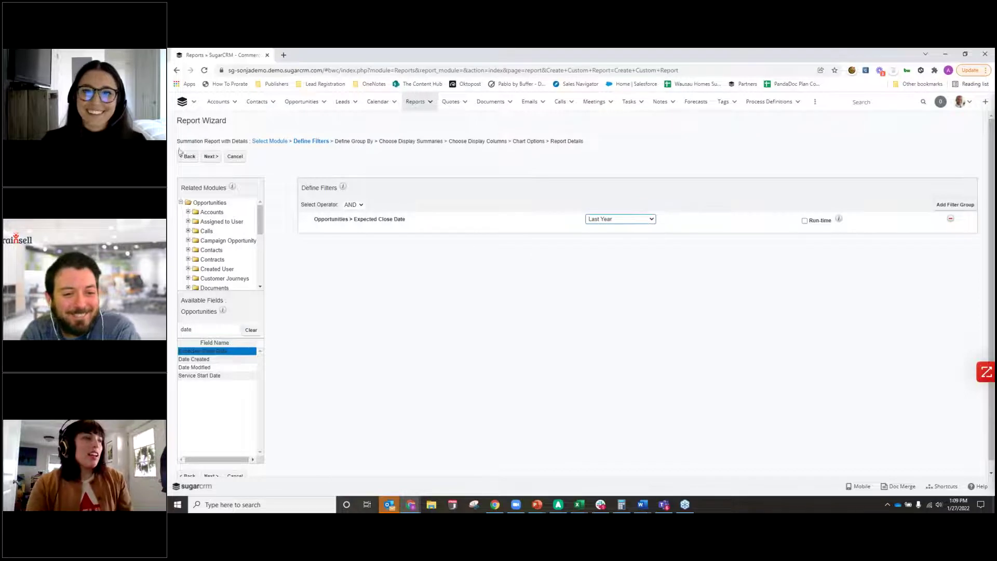
Open the Opportunities list in a separate browser tab and examine the revenue line items of the first XYZ Funding Inc opportunity
{"action": "left_click", "coordinate": [223, 203]}
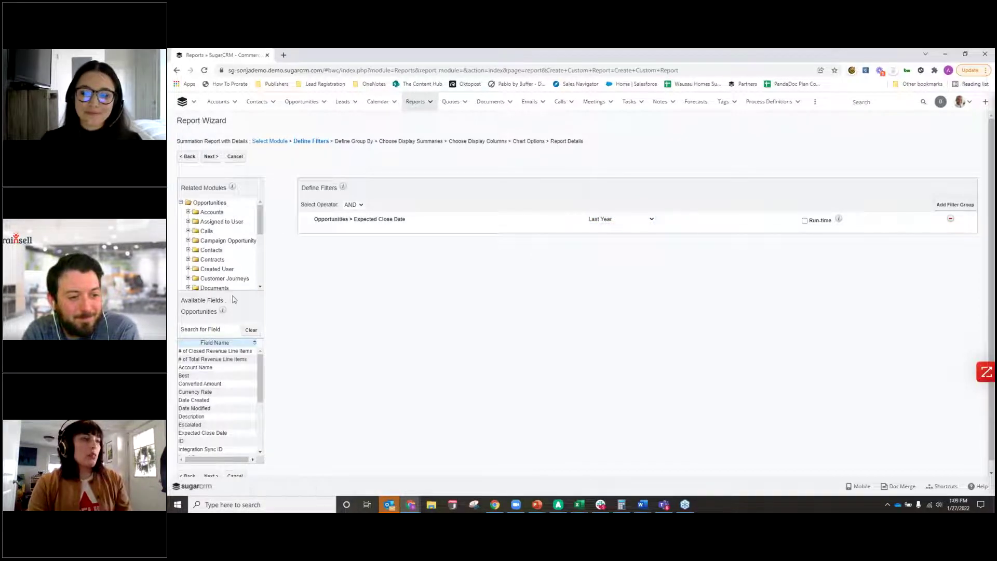
{"action": "left_click", "coordinate": [222, 329]}
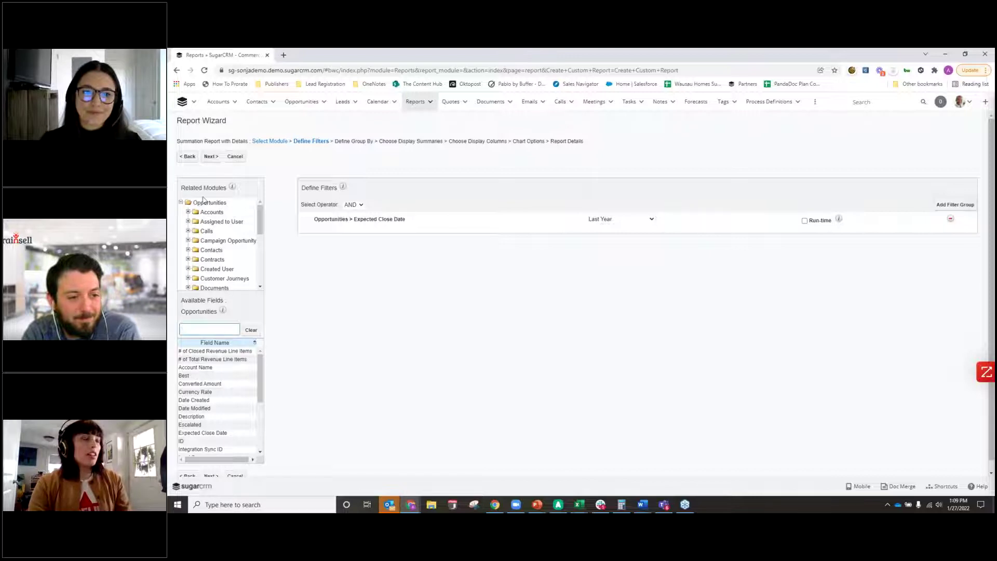
{"action": "middle_click", "coordinate": [301, 101]}
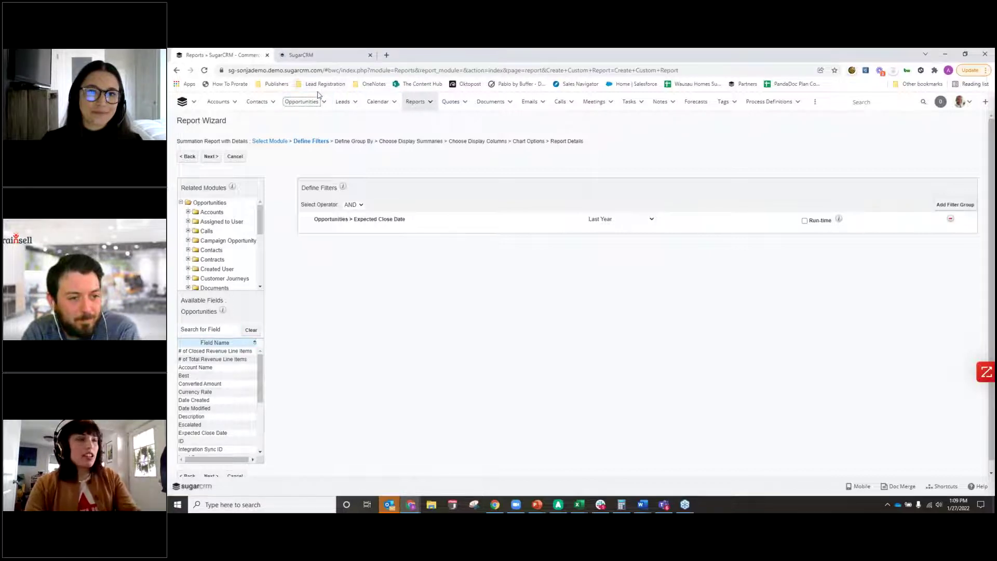
{"action": "left_click", "coordinate": [313, 54]}
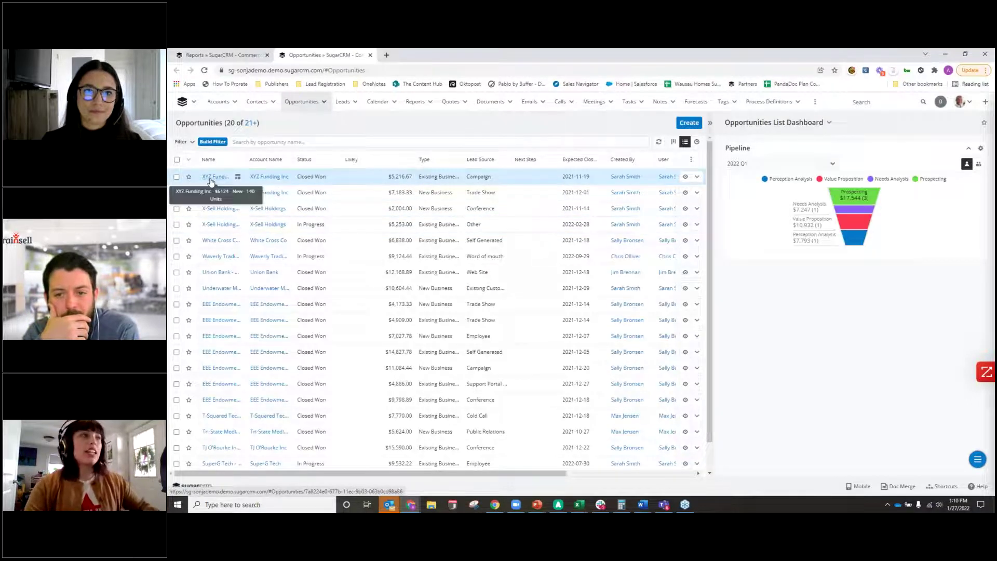
{"action": "left_click", "coordinate": [210, 177]}
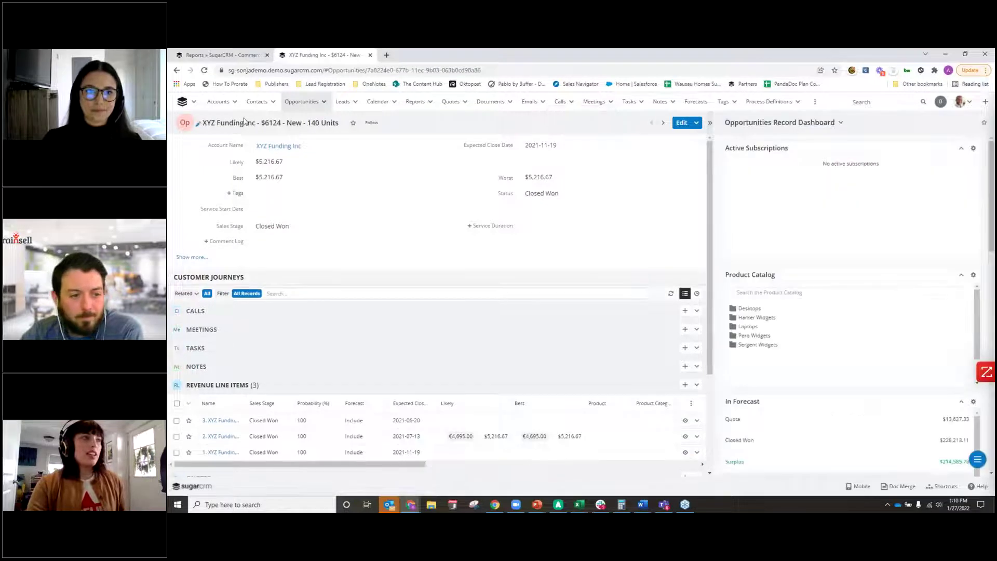
{"action": "scroll", "coordinate": [169, 370], "scroll_direction": "down", "scroll_amount": 1}
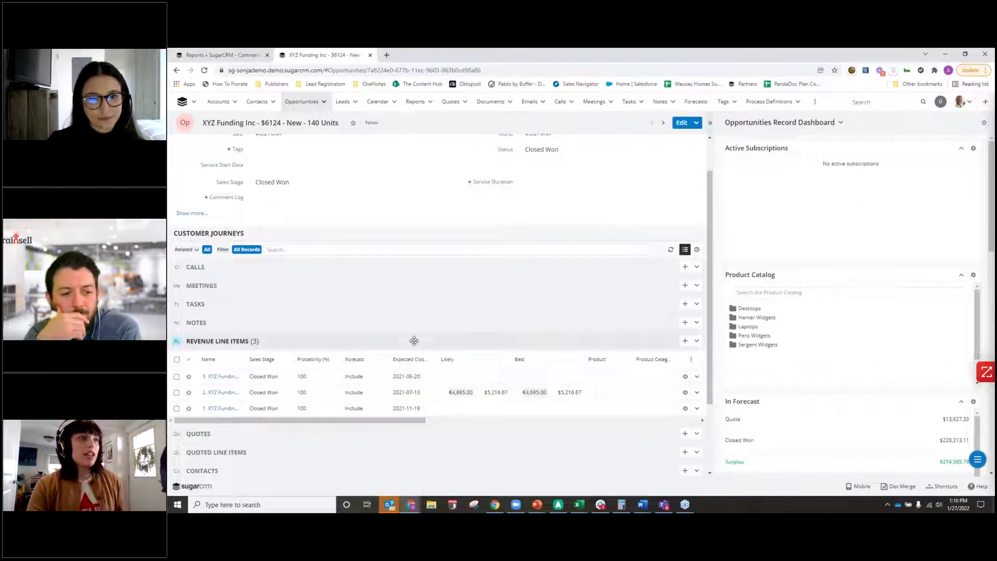
{"action": "scroll", "coordinate": [363, 166], "scroll_direction": "up", "scroll_amount": 1}
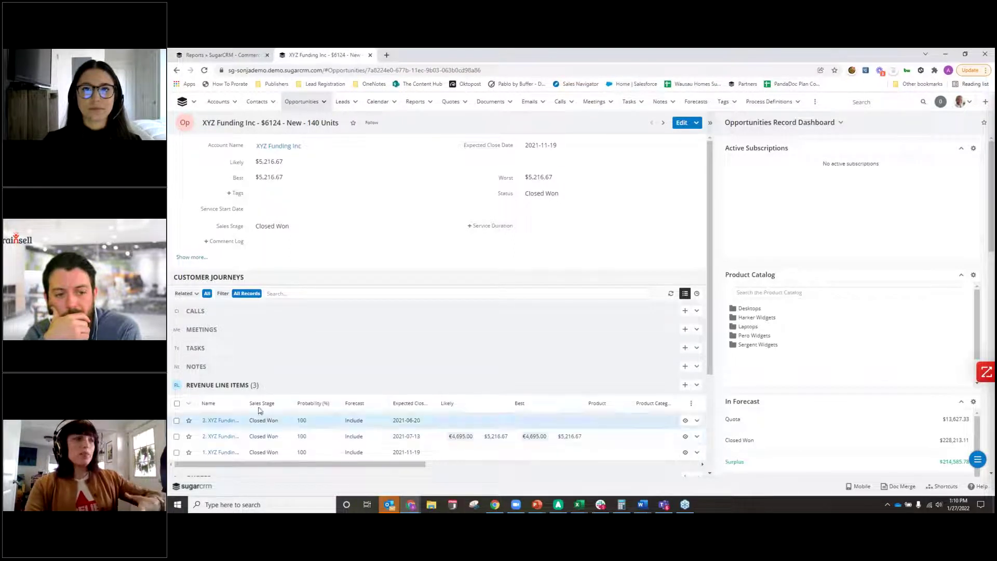
Return to the report wizard and add a filter on the Revenue Line Items Sales Stage being Closed Won
{"action": "left_click", "coordinate": [196, 57]}
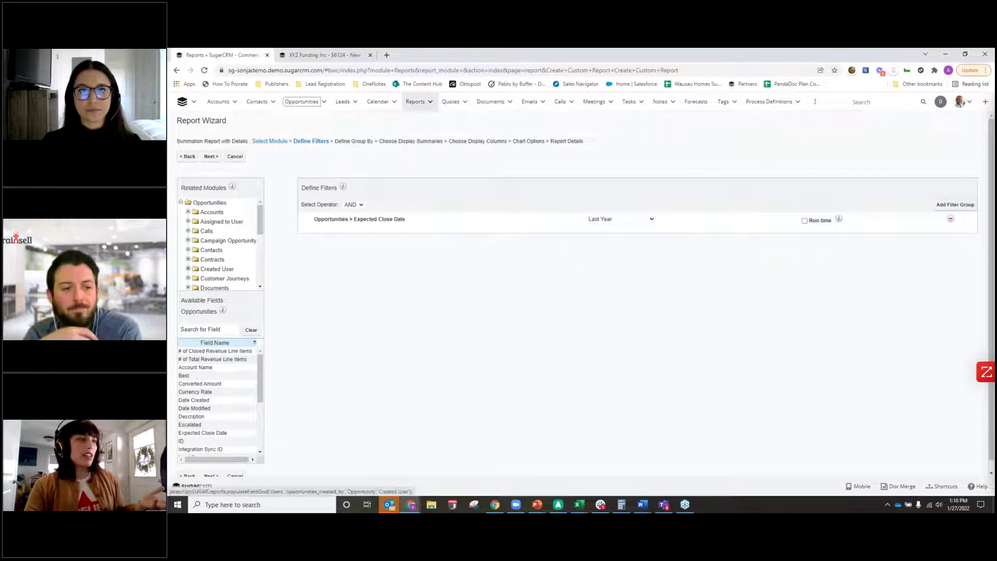
{"action": "scroll", "coordinate": [219, 244], "scroll_direction": "down", "scroll_amount": 3}
{"action": "scroll", "coordinate": [226, 264], "scroll_direction": "down", "scroll_amount": 3}
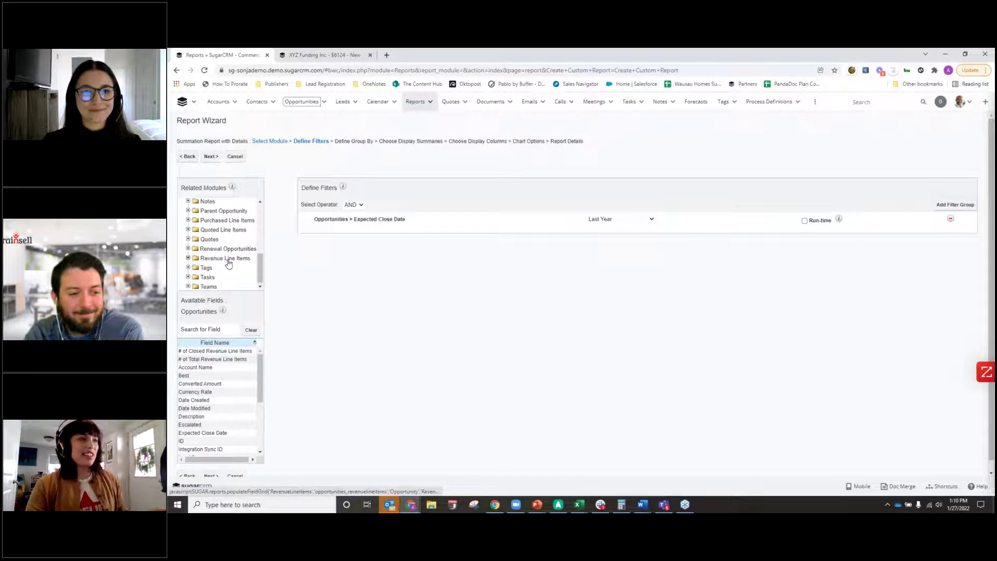
{"action": "left_click", "coordinate": [226, 258]}
{"action": "left_click", "coordinate": [205, 329]}
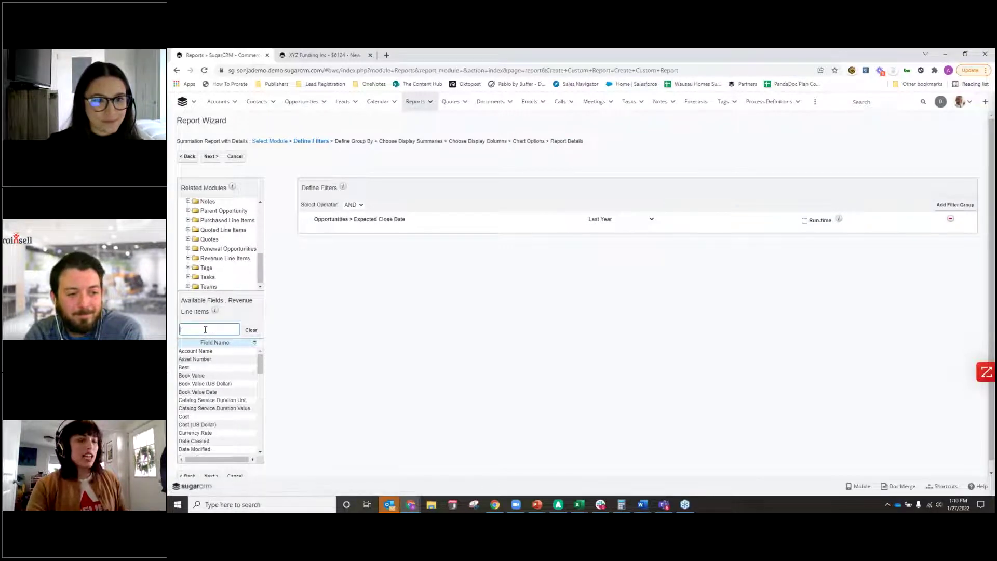
{"action": "type", "text": "stage"}
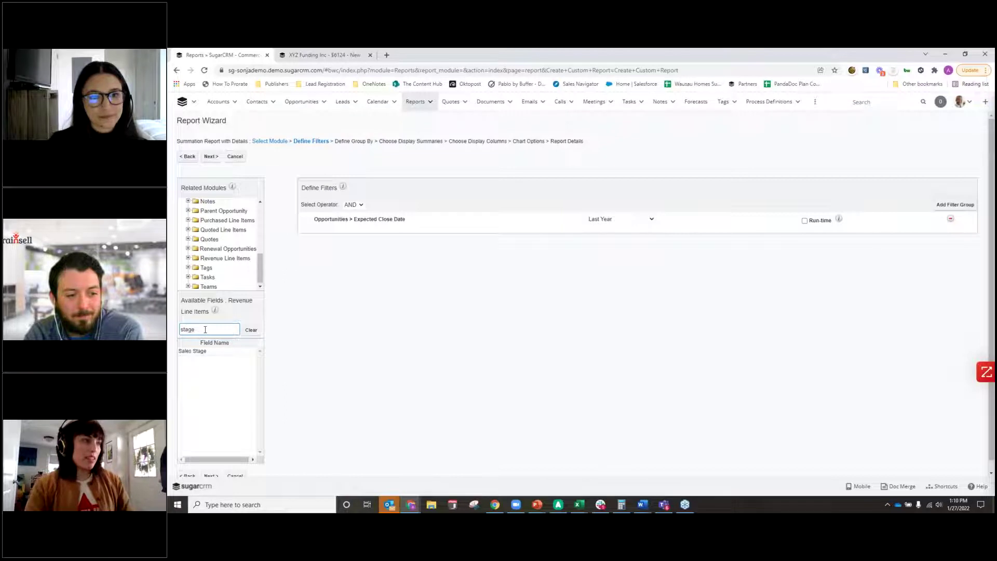
{"action": "left_click", "coordinate": [206, 352]}
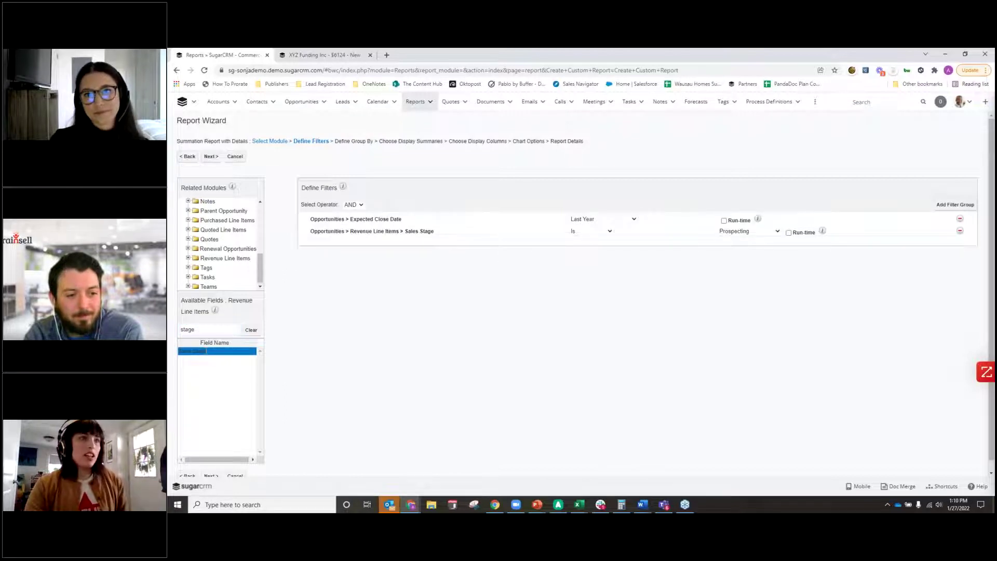
{"action": "left_click", "coordinate": [740, 233]}
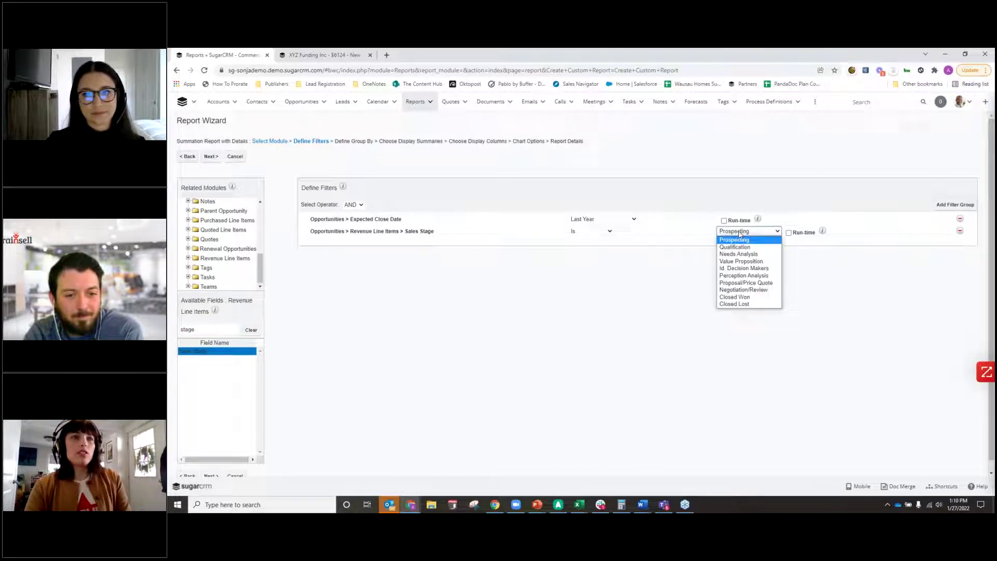
{"action": "left_click", "coordinate": [748, 297]}
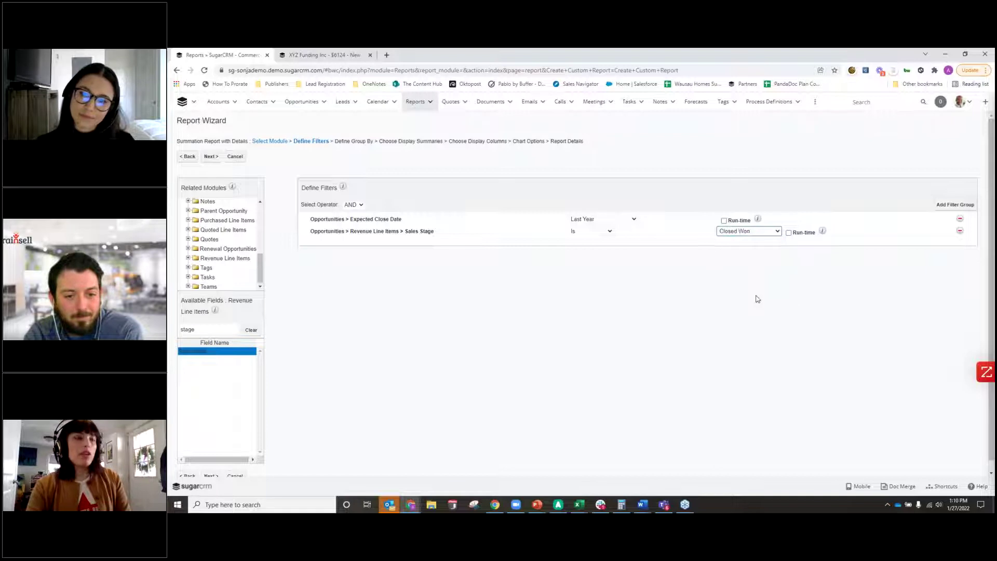
{"action": "left_click", "coordinate": [441, 333]}
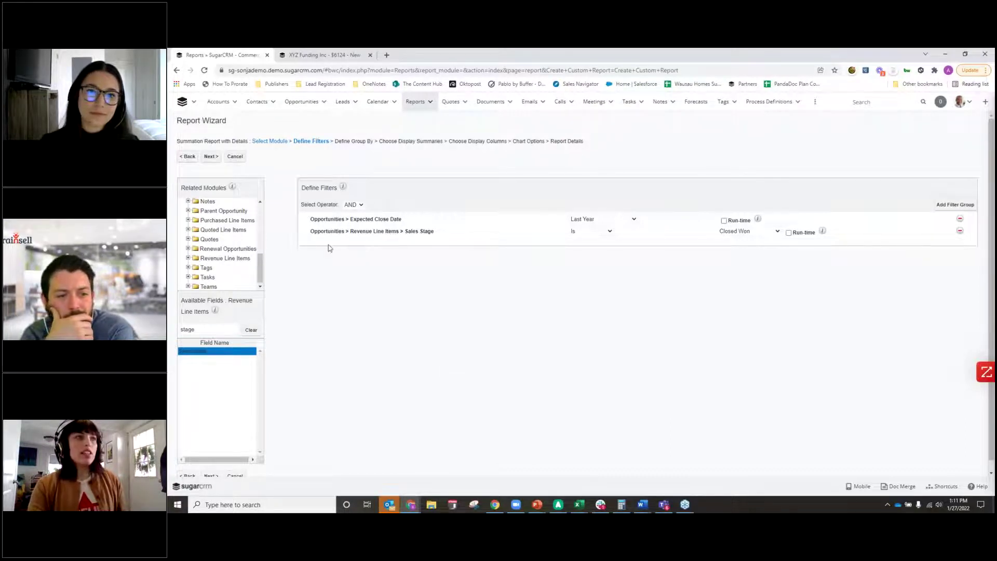
Check the operators available for combining the two filters, keep AND, and continue to defining the report's grouping
{"action": "left_click", "coordinate": [359, 206]}
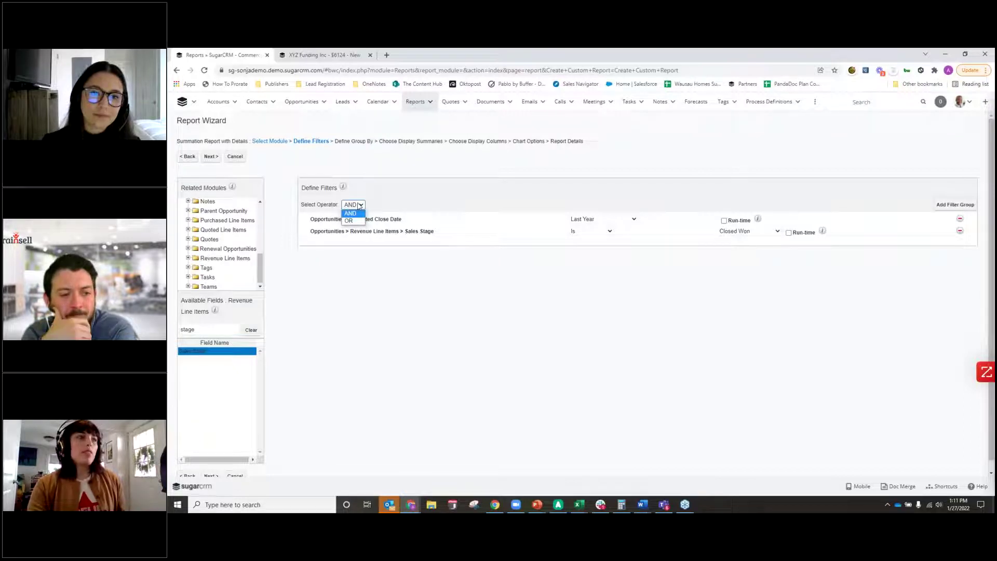
{"action": "left_click", "coordinate": [384, 262]}
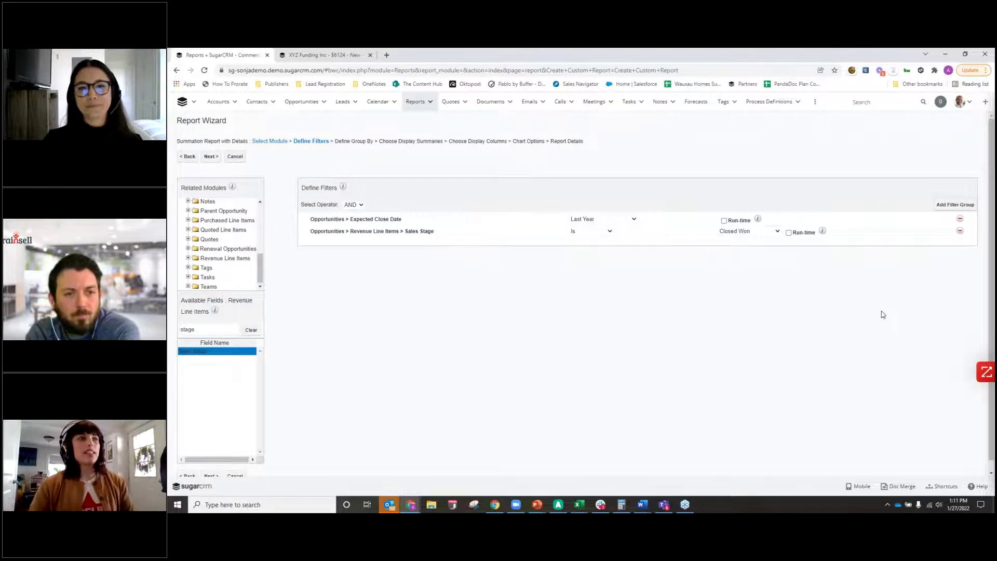
{"action": "left_click", "coordinate": [211, 156]}
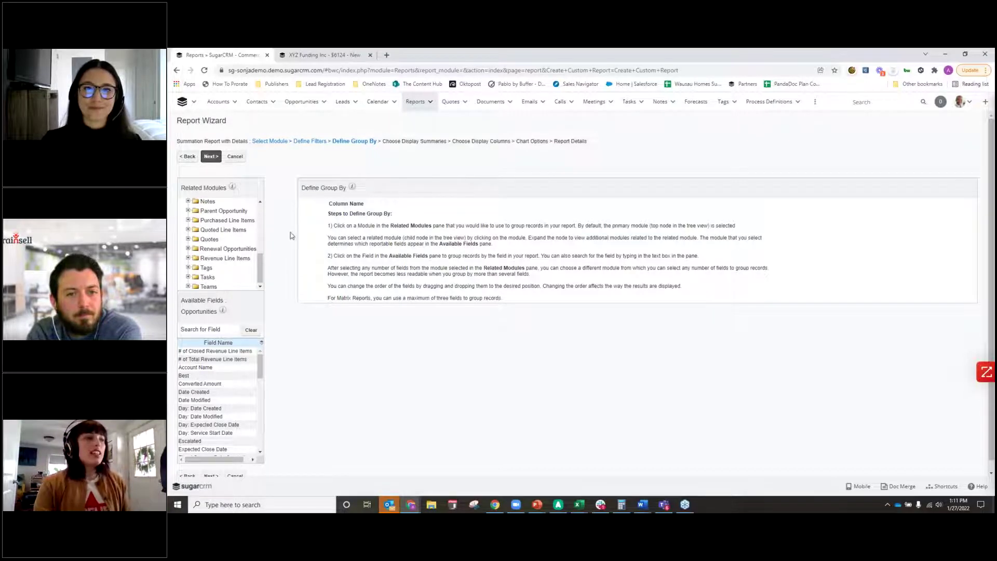
Group the report by the User Name field of the Assigned to User module and continue to the display summaries
{"action": "scroll", "coordinate": [226, 229], "scroll_direction": "up", "scroll_amount": 3}
{"action": "scroll", "coordinate": [225, 229], "scroll_direction": "up", "scroll_amount": 1}
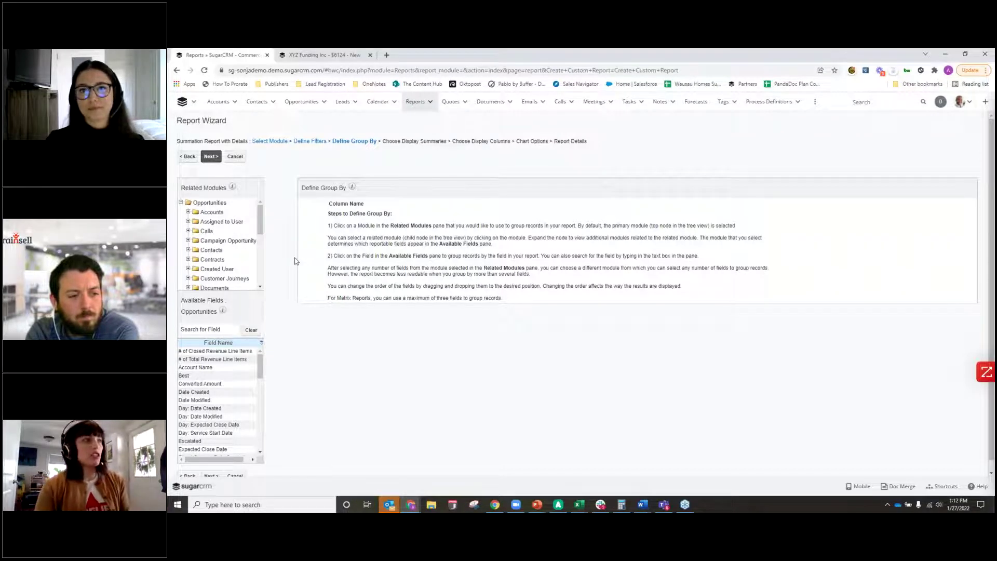
{"action": "left_click", "coordinate": [231, 222]}
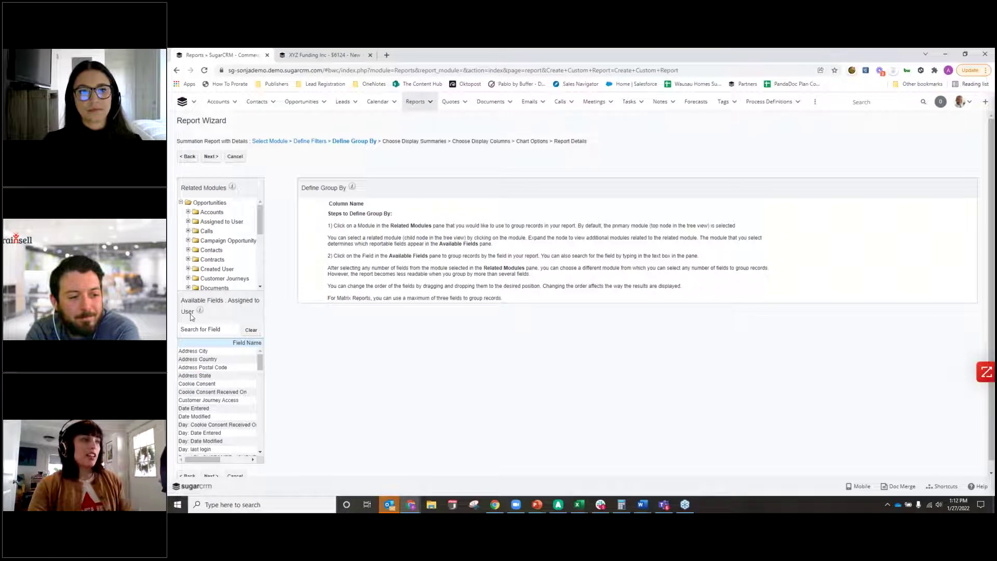
{"action": "left_click_drag", "start_coordinate": [230, 300], "coordinate": [259, 312]}
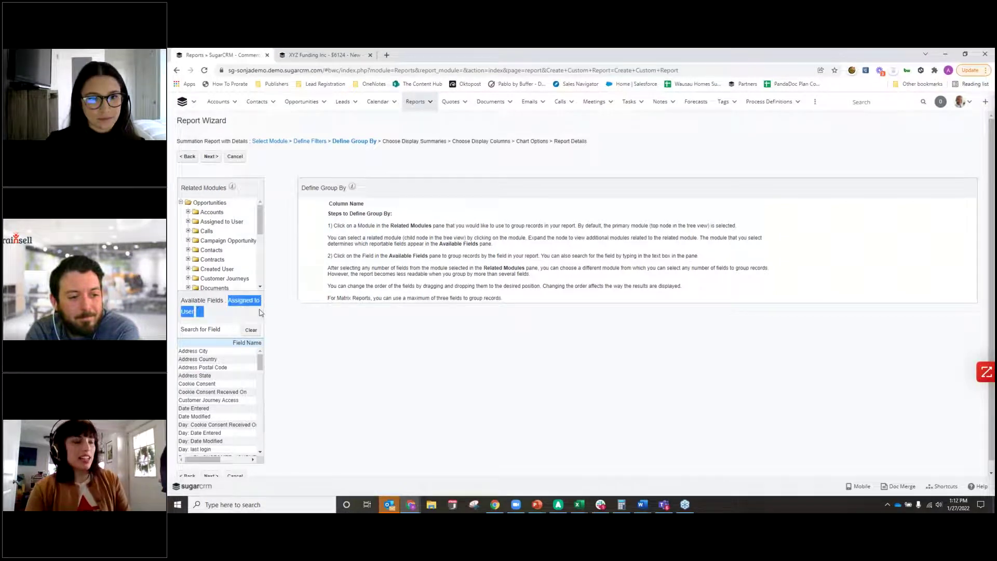
{"action": "left_click", "coordinate": [212, 330]}
{"action": "type", "text": "name"}
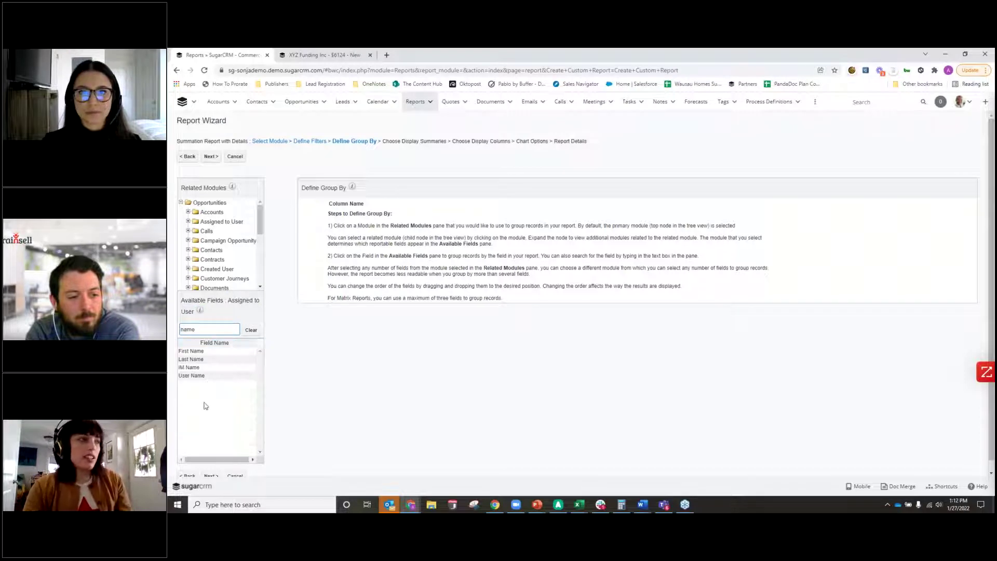
{"action": "left_click", "coordinate": [208, 376]}
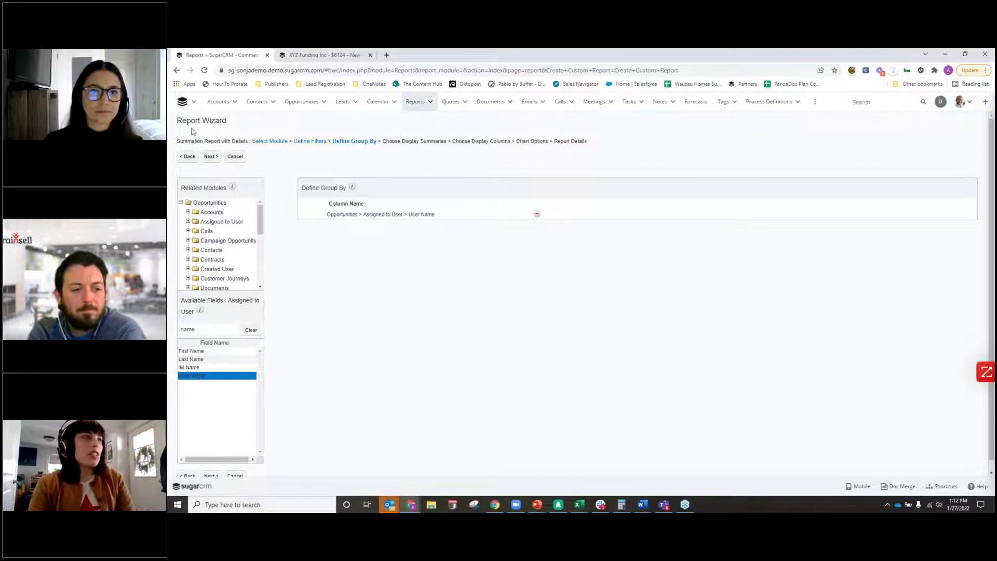
{"action": "left_click", "coordinate": [210, 157]}
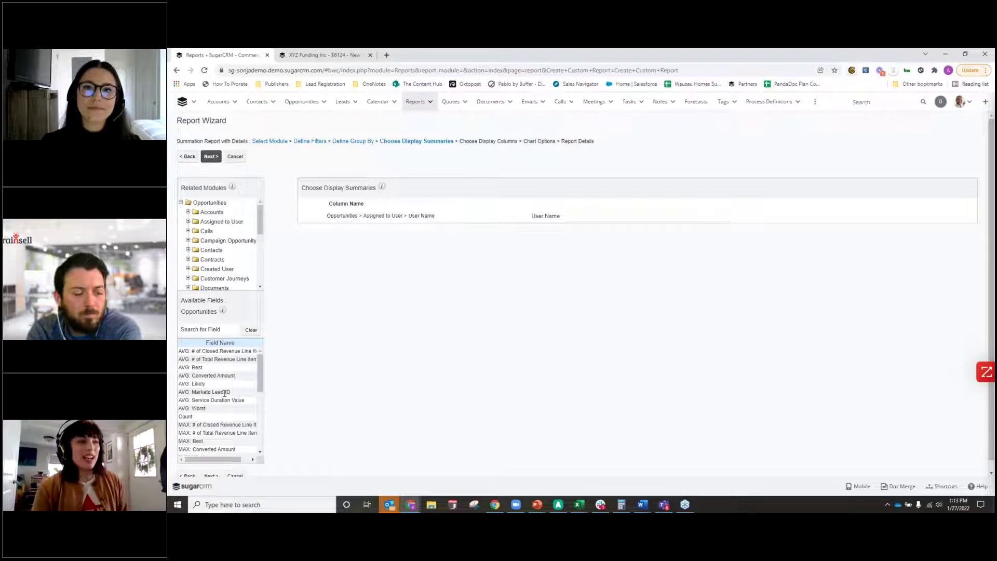
Add SUM: Likely from Opportunities as a display summary and continue to the display columns
{"action": "scroll", "coordinate": [225, 394], "scroll_direction": "down", "scroll_amount": 1}
{"action": "scroll", "coordinate": [225, 393], "scroll_direction": "down", "scroll_amount": 1}
{"action": "scroll", "coordinate": [220, 400], "scroll_direction": "down", "scroll_amount": 4}
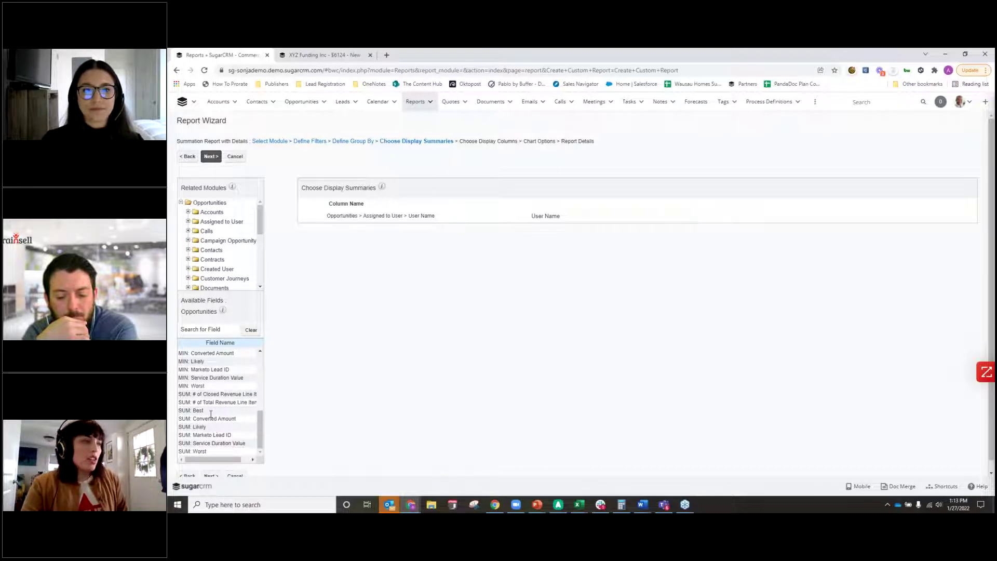
{"action": "left_click", "coordinate": [213, 427]}
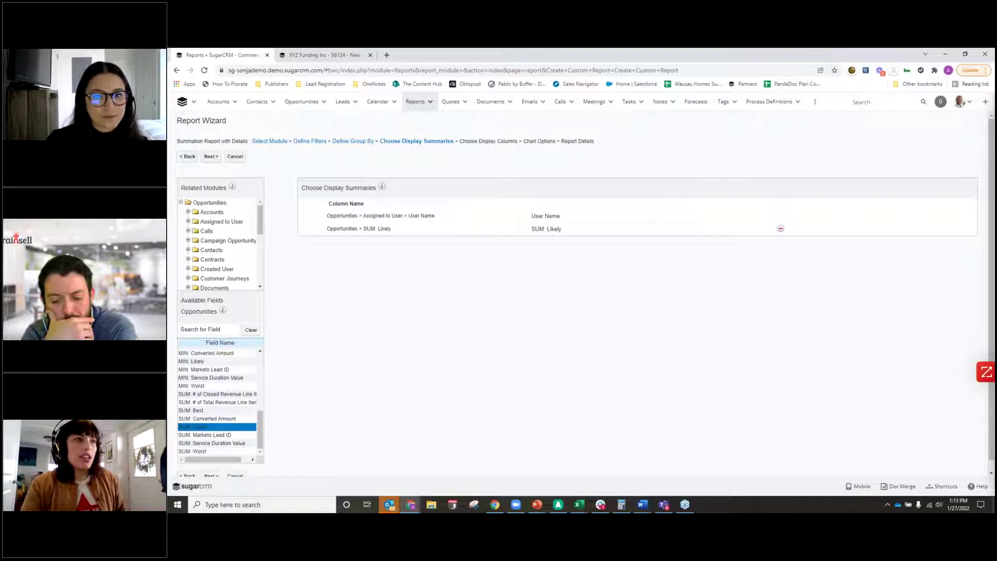
{"action": "left_click", "coordinate": [210, 158]}
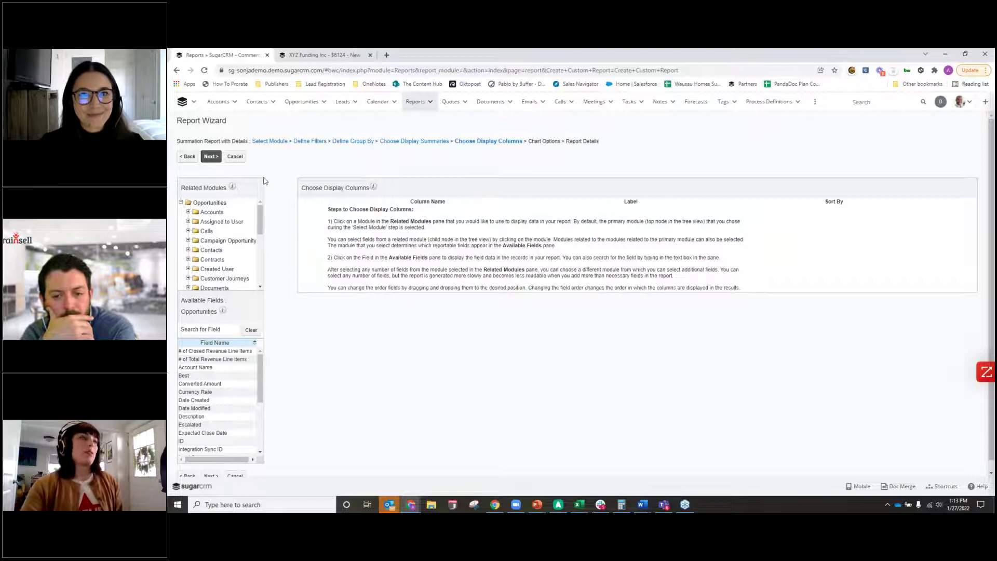
Find the name fields of Opportunities and add Opportunity Name as a display column
{"action": "left_click", "coordinate": [213, 330]}
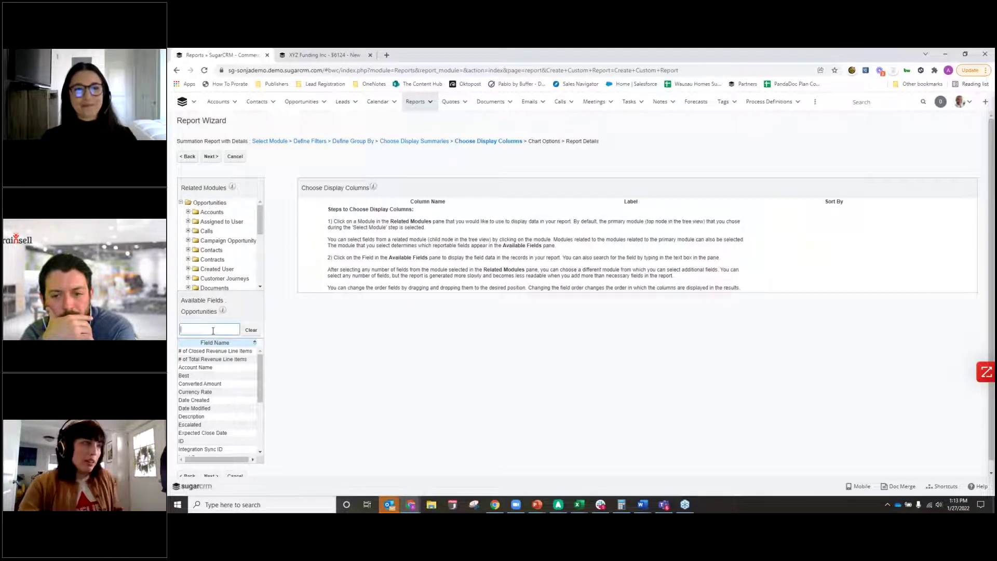
{"action": "type", "text": "nam"}
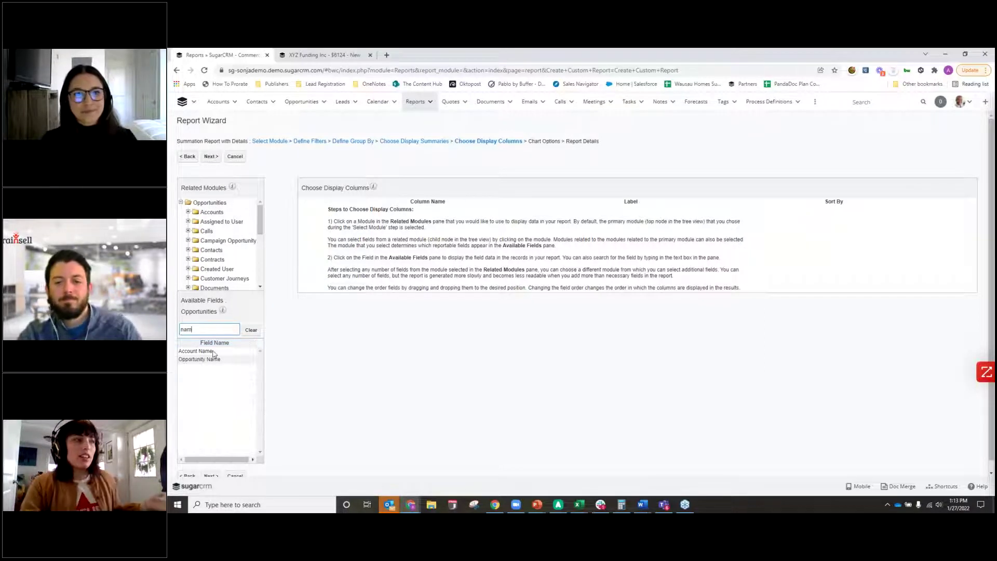
{"action": "left_click", "coordinate": [208, 359]}
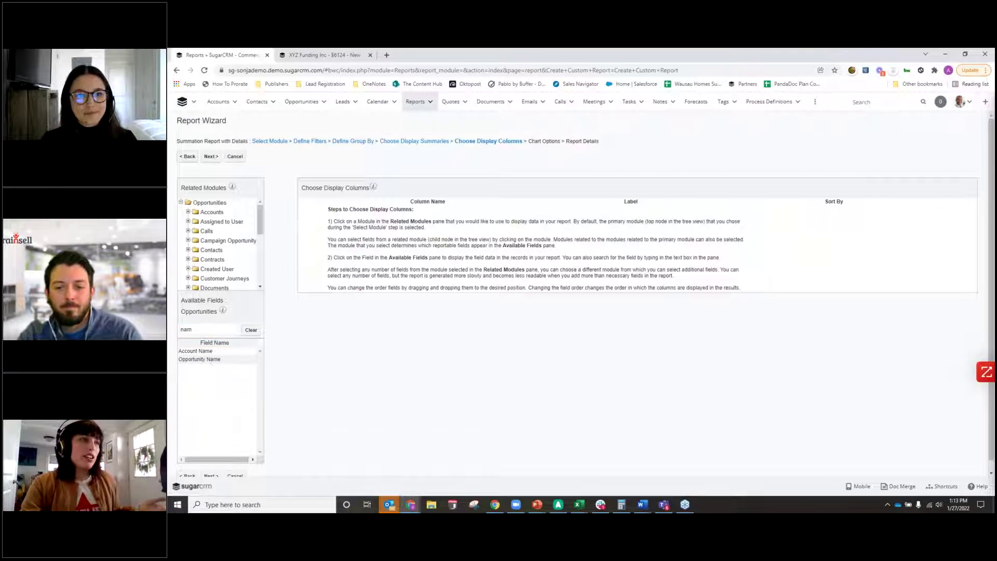
Add the Accounts module's Name field as a display column and label it Account Name
{"action": "left_click", "coordinate": [207, 214]}
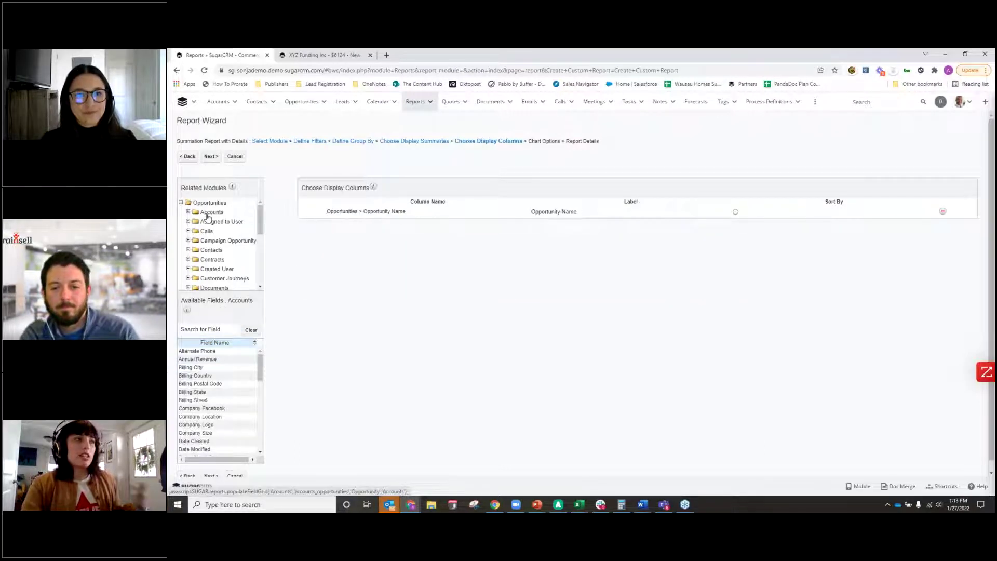
{"action": "left_click", "coordinate": [207, 330]}
{"action": "type", "text": "name"}
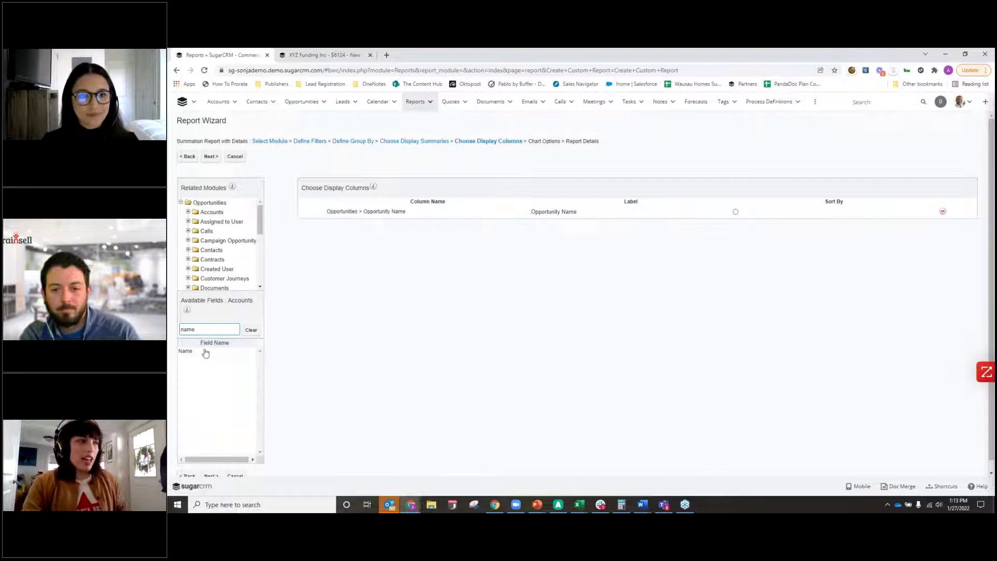
{"action": "left_click", "coordinate": [204, 351]}
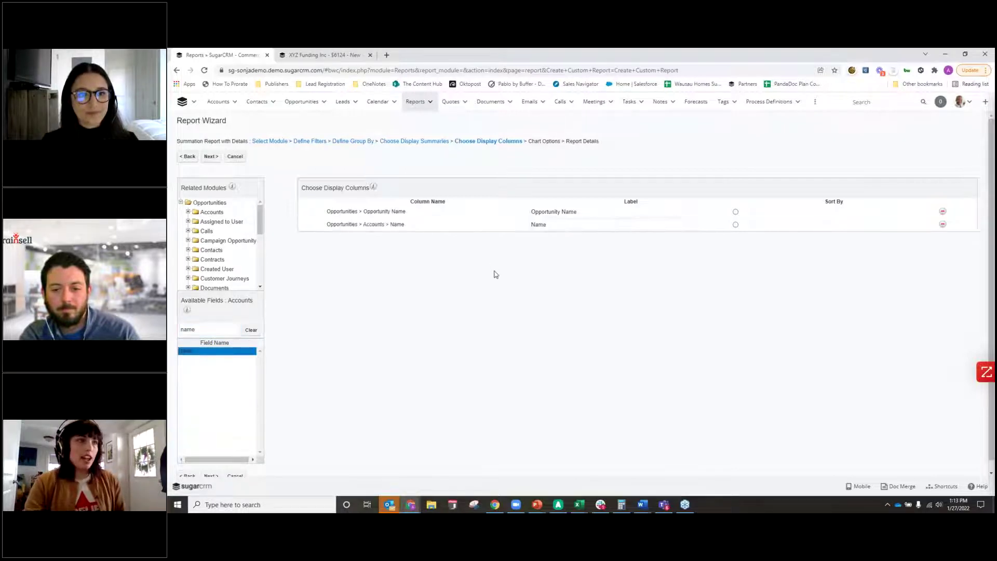
{"action": "left_click", "coordinate": [540, 225]}
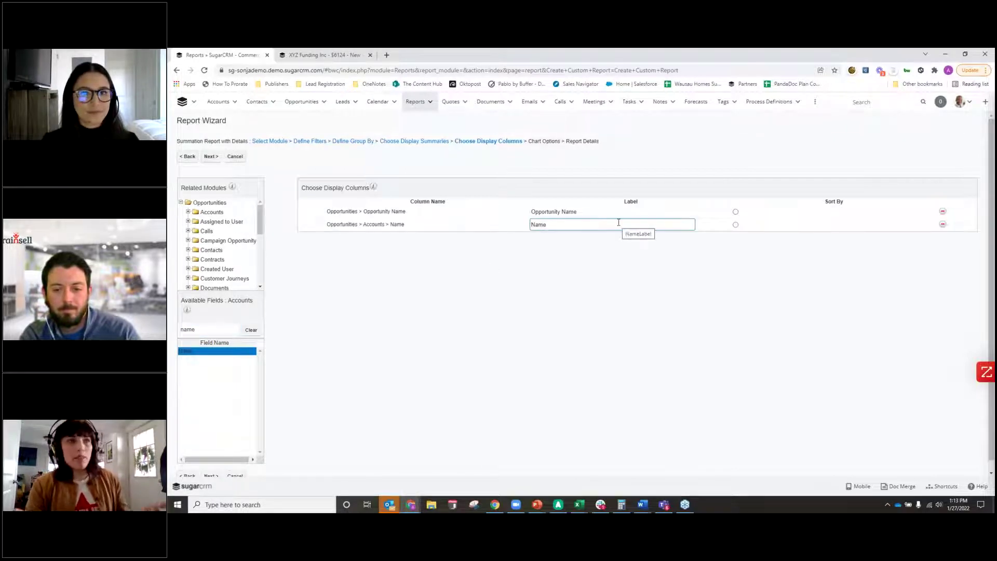
{"action": "type", "text": "Account"}
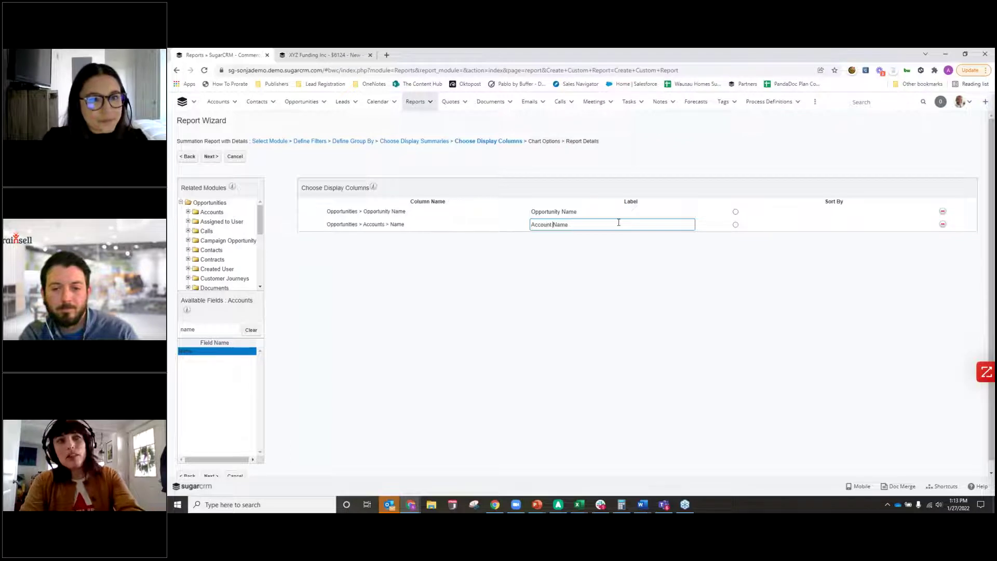
Add the Full Name field of Assigned to User as a display column and label it Rep Name
{"action": "left_click", "coordinate": [229, 221]}
{"action": "left_click", "coordinate": [217, 329]}
{"action": "type", "text": "name"}
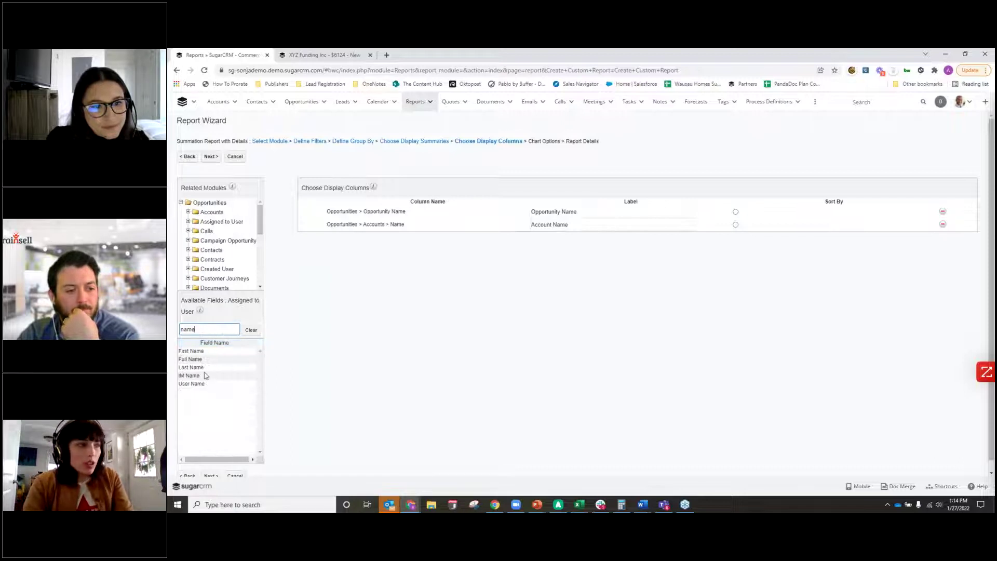
{"action": "left_click", "coordinate": [204, 359]}
{"action": "left_click", "coordinate": [550, 238]}
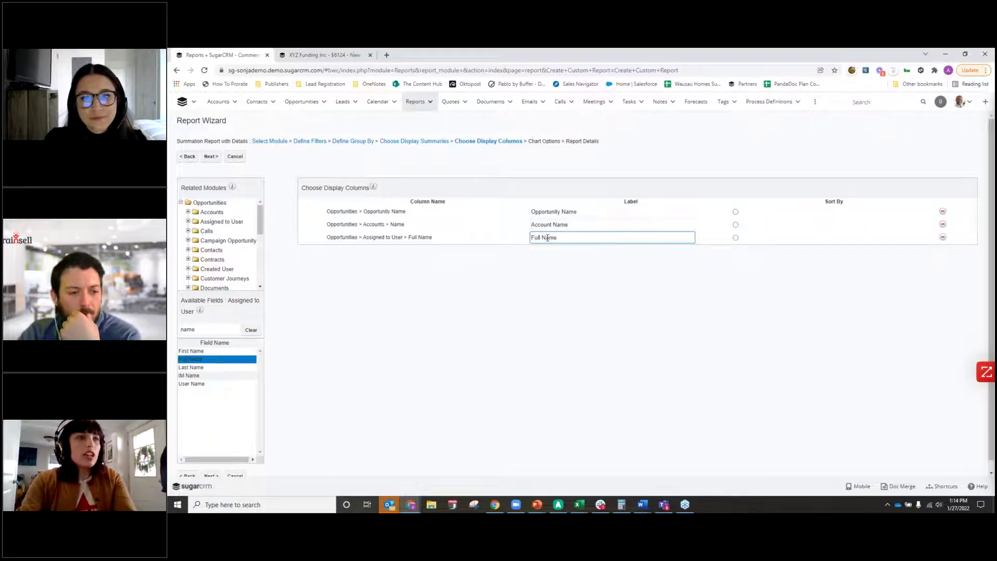
{"action": "key", "text": "BackSpace"}
{"action": "key", "text": "BackSpace"}
{"action": "key", "text": "BackSpace"}
{"action": "type", "text": "Rep"}
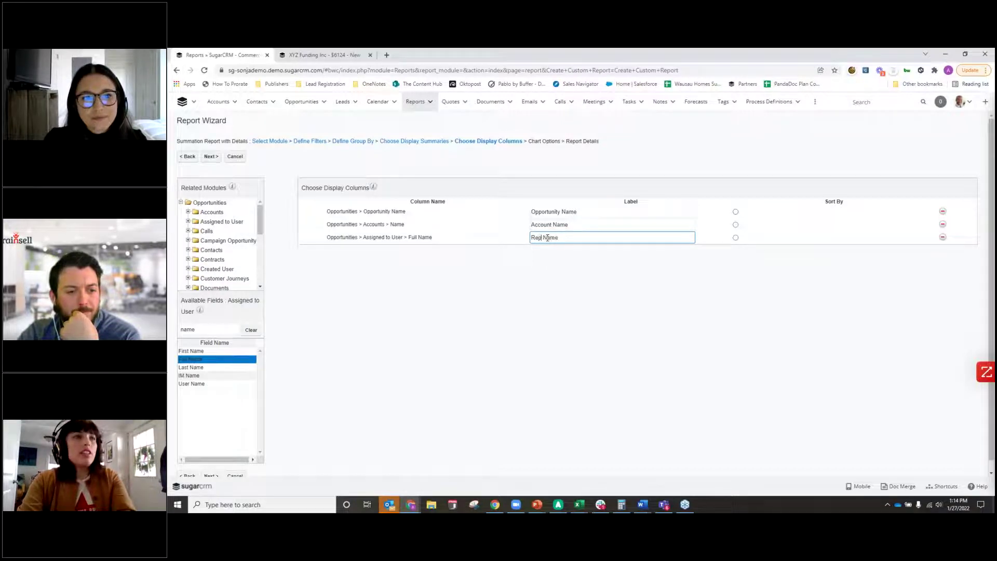
{"action": "left_click", "coordinate": [342, 372]}
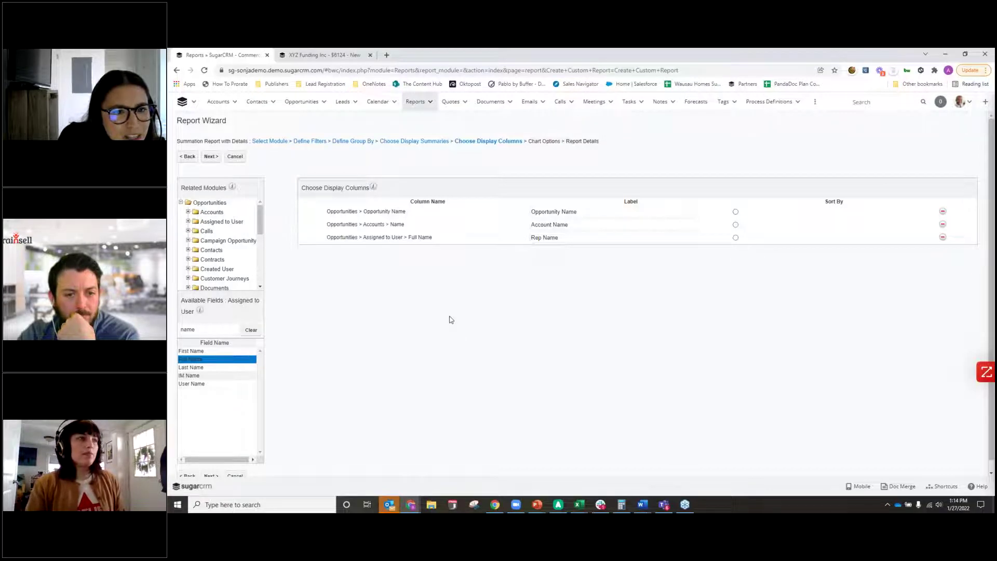
Add the Opportunities Expected Close Date field as a display column and continue to the chart options
{"action": "left_click", "coordinate": [210, 203]}
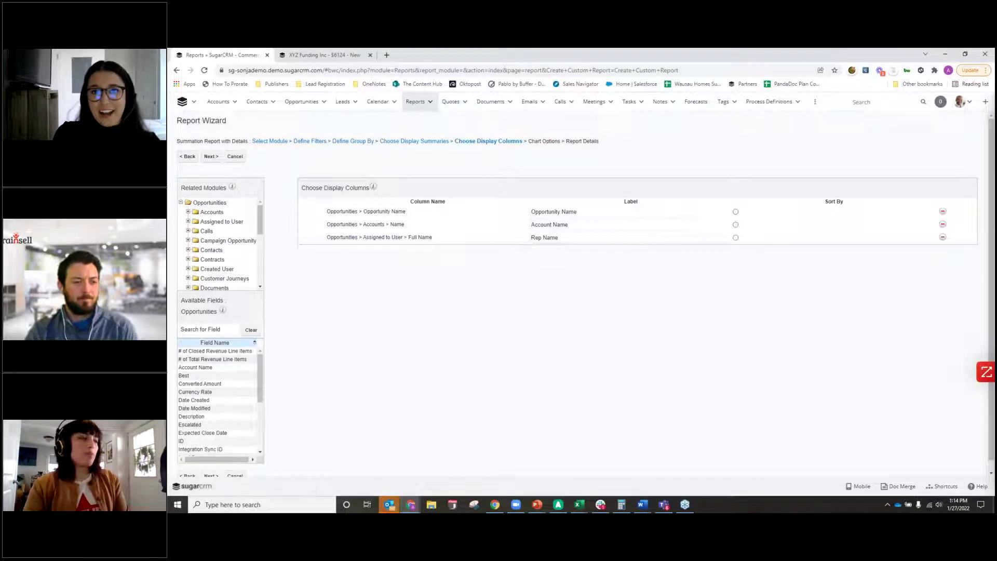
{"action": "scroll", "coordinate": [218, 415], "scroll_direction": "down", "scroll_amount": 2}
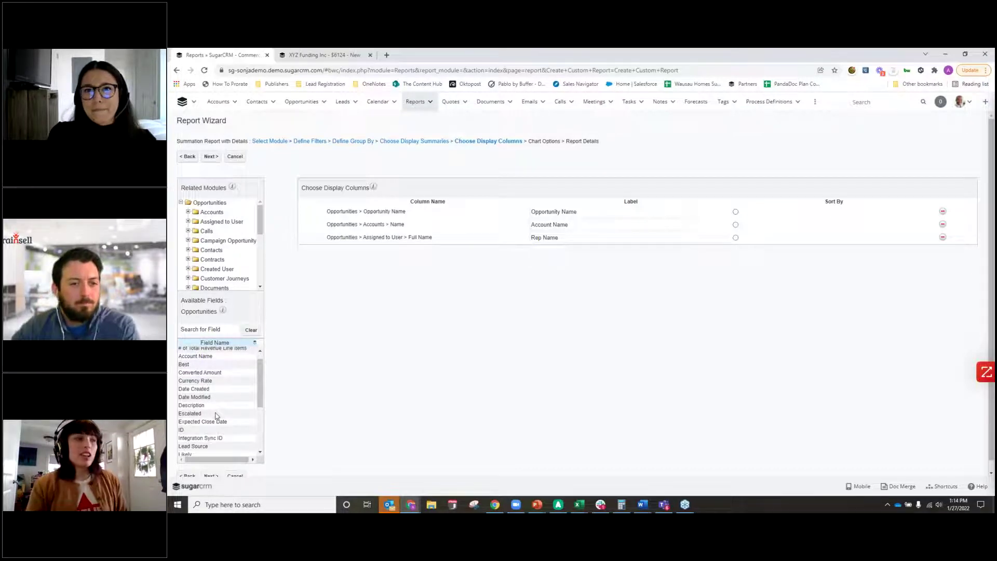
{"action": "scroll", "coordinate": [217, 416], "scroll_direction": "up", "scroll_amount": 1}
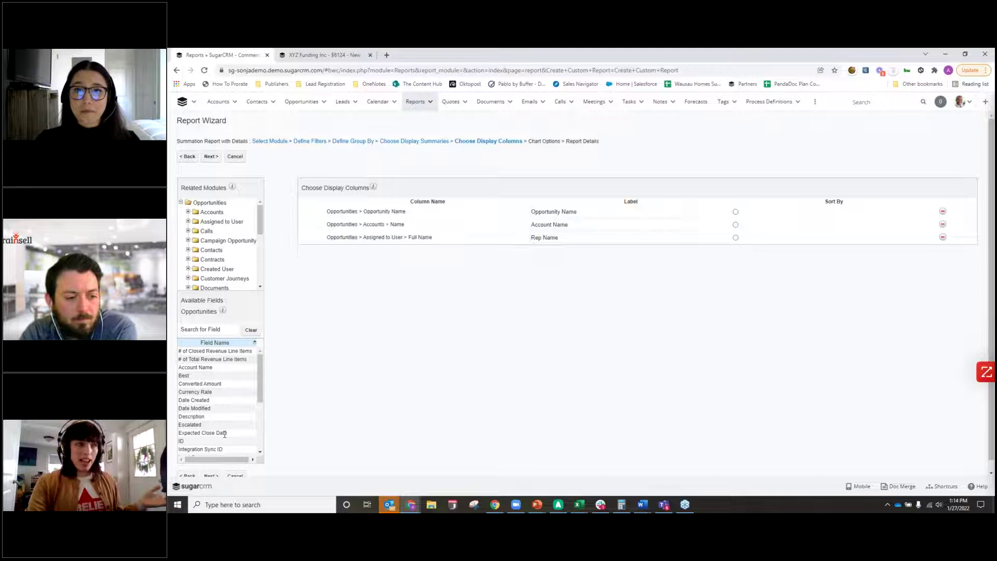
{"action": "double_click", "coordinate": [225, 432]}
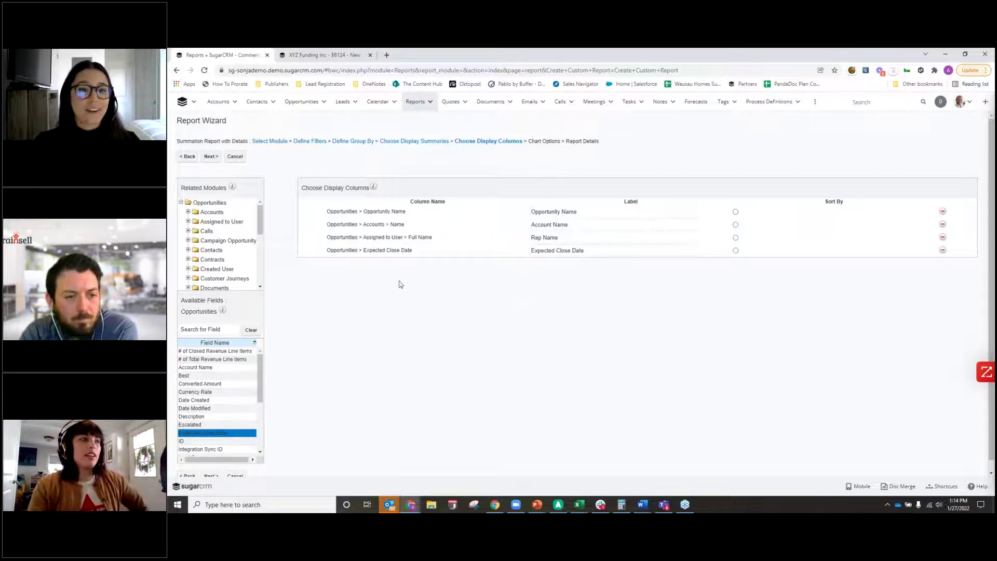
{"action": "left_click", "coordinate": [214, 160]}
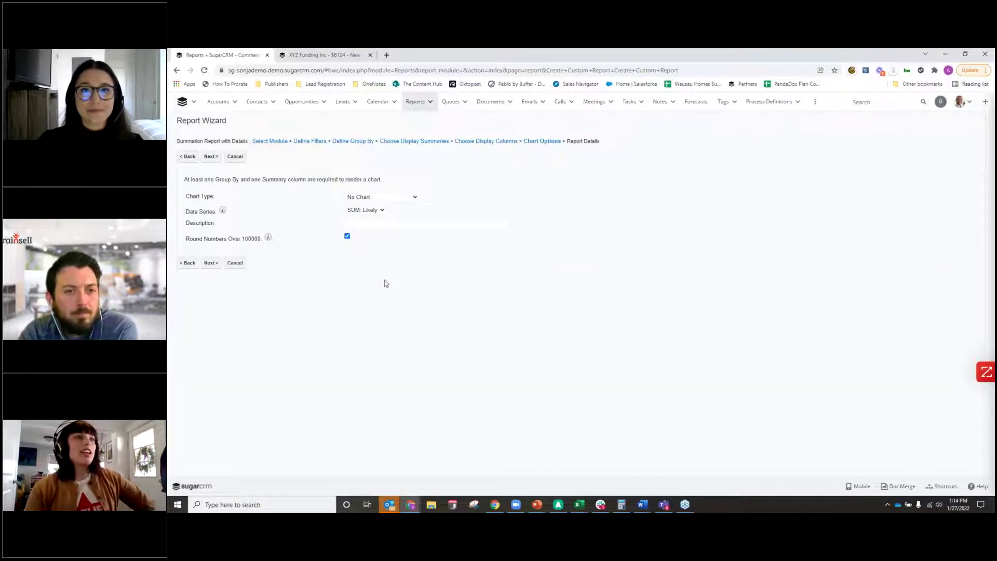
Set the chart type to Vertical Bar (Grouped) with SUM: Likely as the data series, and continue to the report details
{"action": "left_click", "coordinate": [389, 197]}
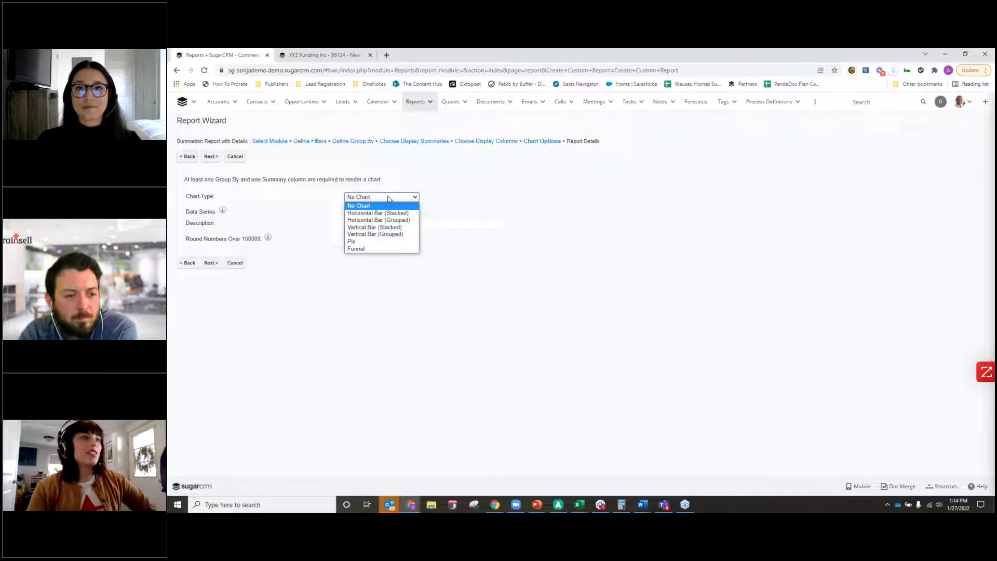
{"action": "left_click", "coordinate": [403, 235]}
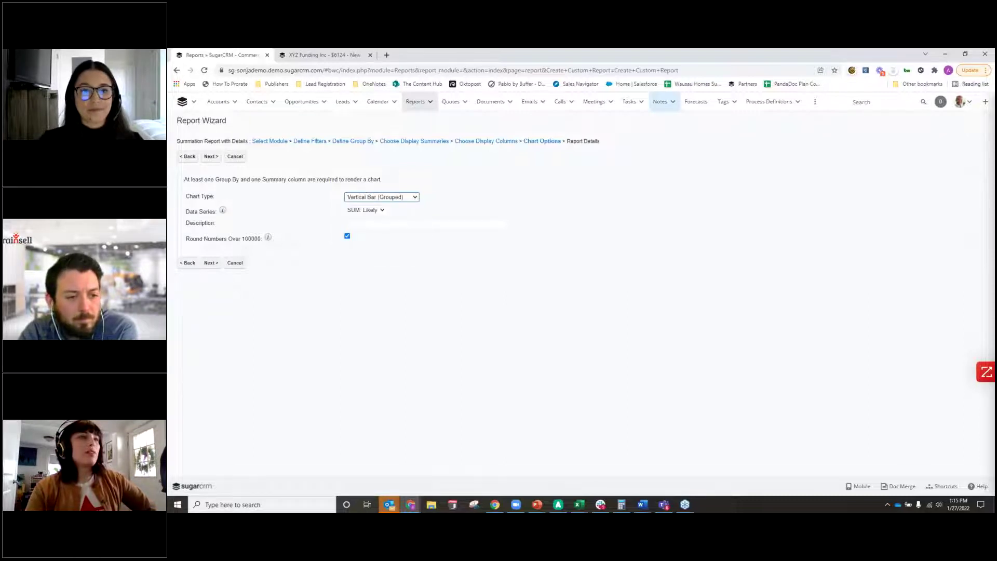
{"action": "left_click", "coordinate": [377, 211]}
{"action": "left_click", "coordinate": [379, 216]}
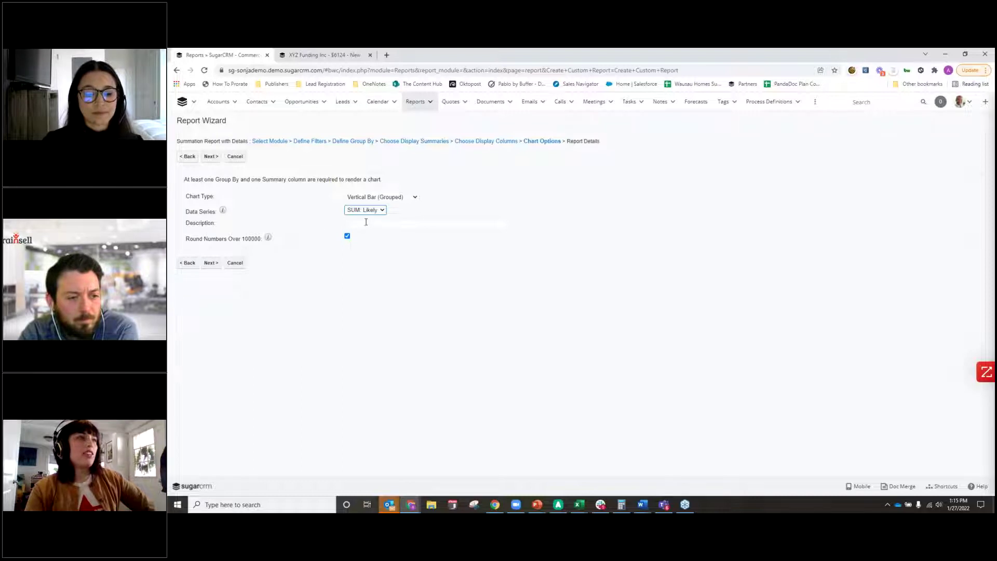
{"action": "left_click", "coordinate": [209, 157]}
Name the report Test for Webinar and mark Revenue Line Items, Assigned to User and Accounts as optional related modules
{"action": "left_click", "coordinate": [362, 181]}
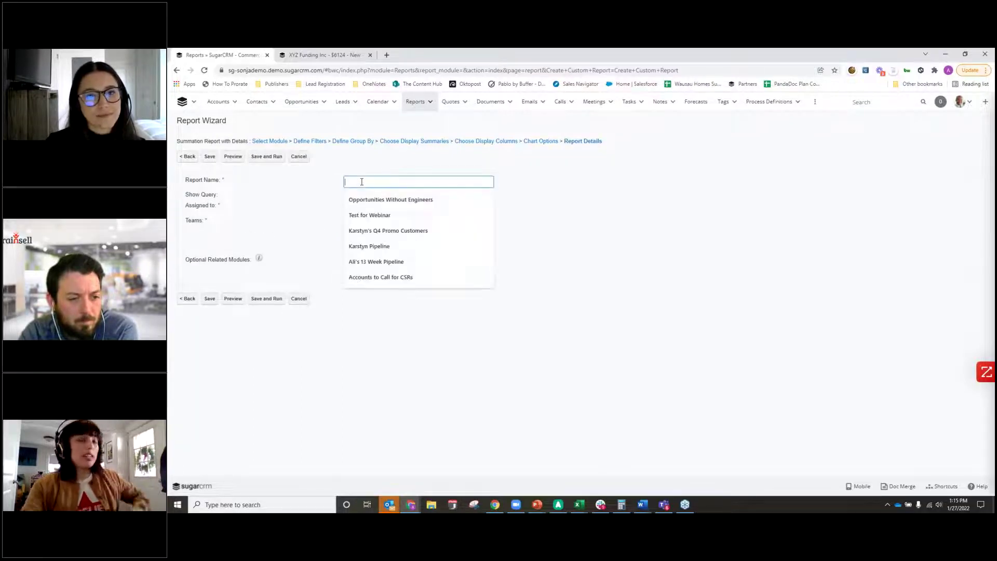
{"action": "type", "text": "Test for Webinar"}
{"action": "left_click", "coordinate": [358, 200]}
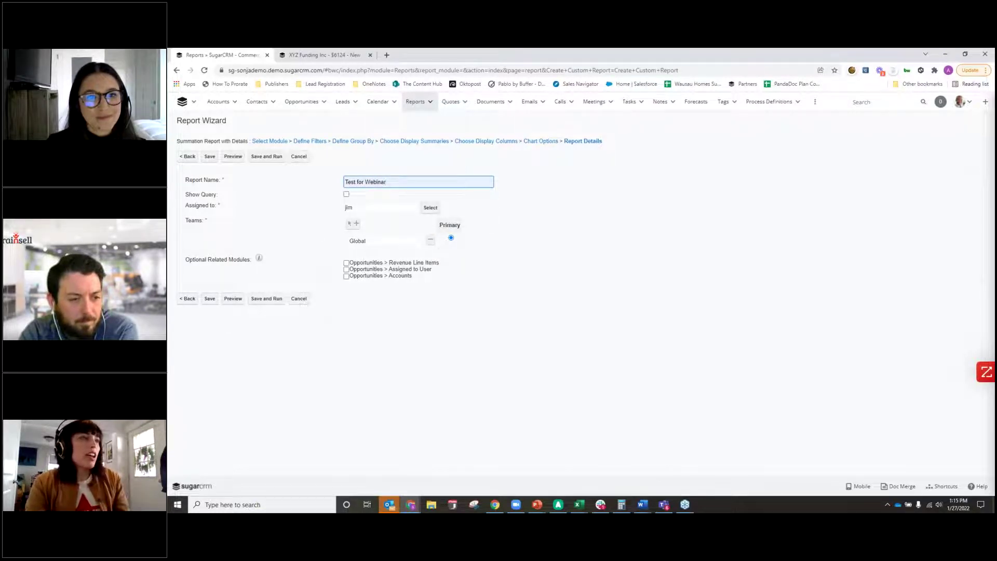
{"action": "left_click", "coordinate": [346, 263]}
{"action": "left_click", "coordinate": [346, 270]}
{"action": "left_click", "coordinate": [347, 276]}
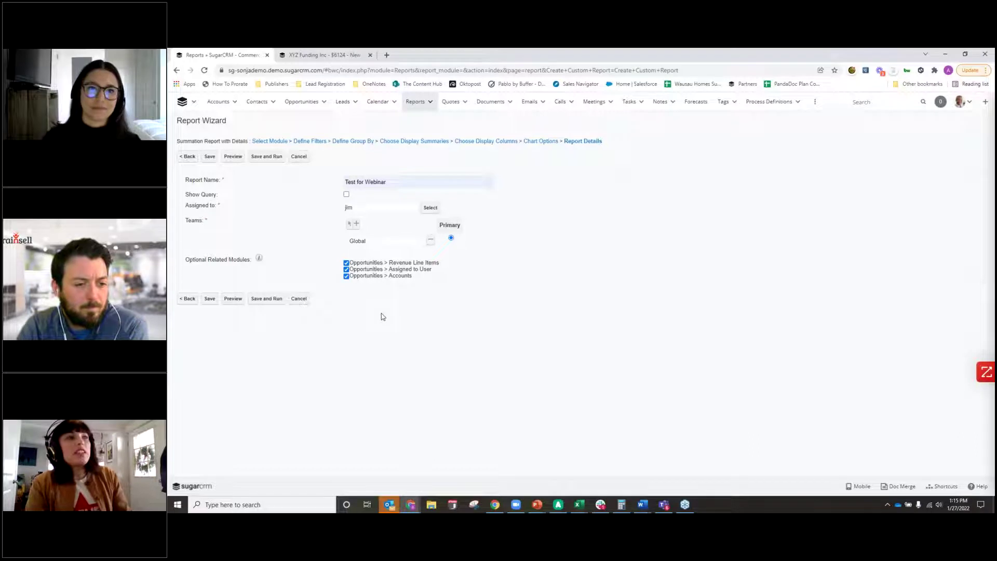
Read the help on Optional Related Modules and close it, and save and run the report
{"action": "left_click", "coordinate": [260, 260]}
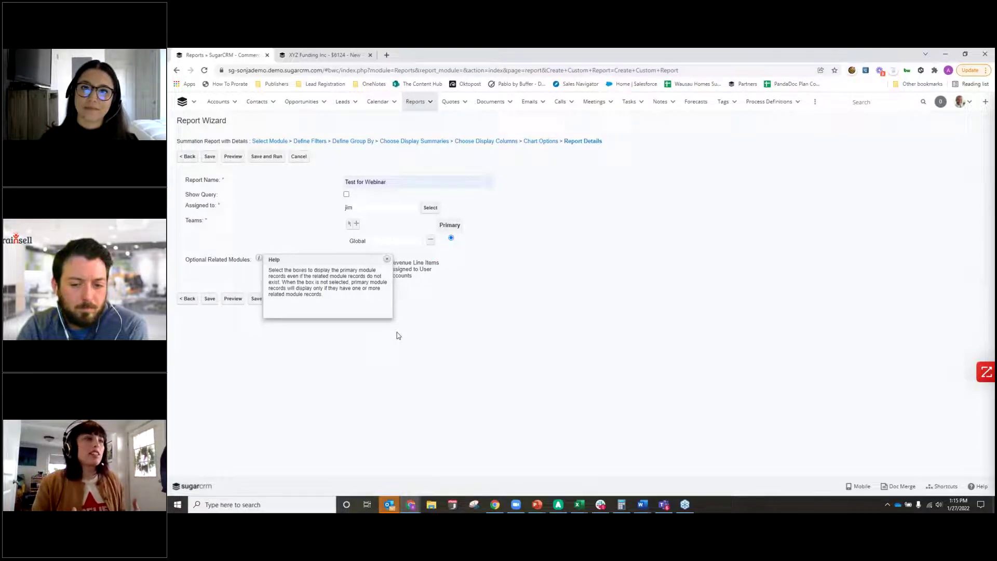
{"action": "left_click", "coordinate": [386, 260]}
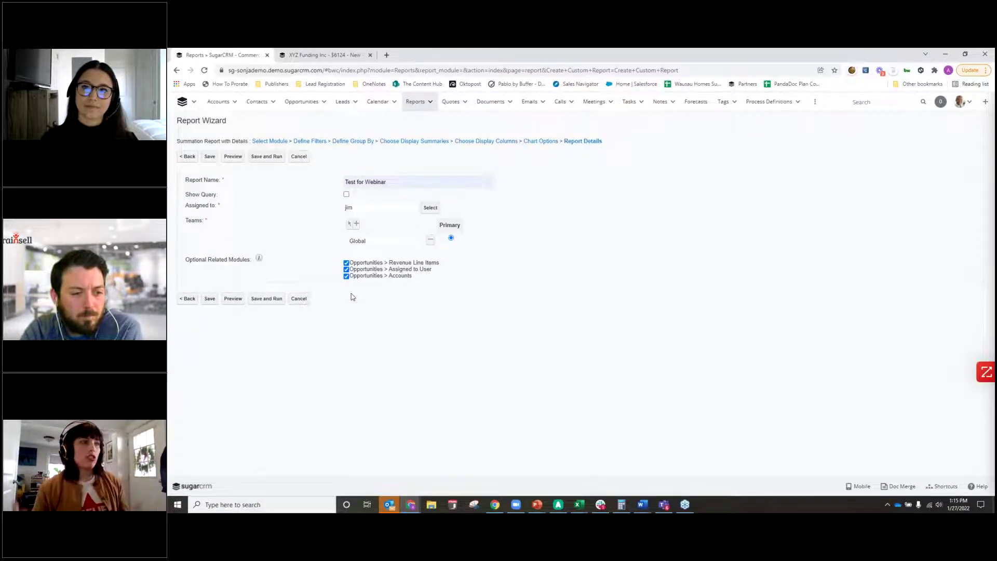
{"action": "left_click", "coordinate": [267, 300]}
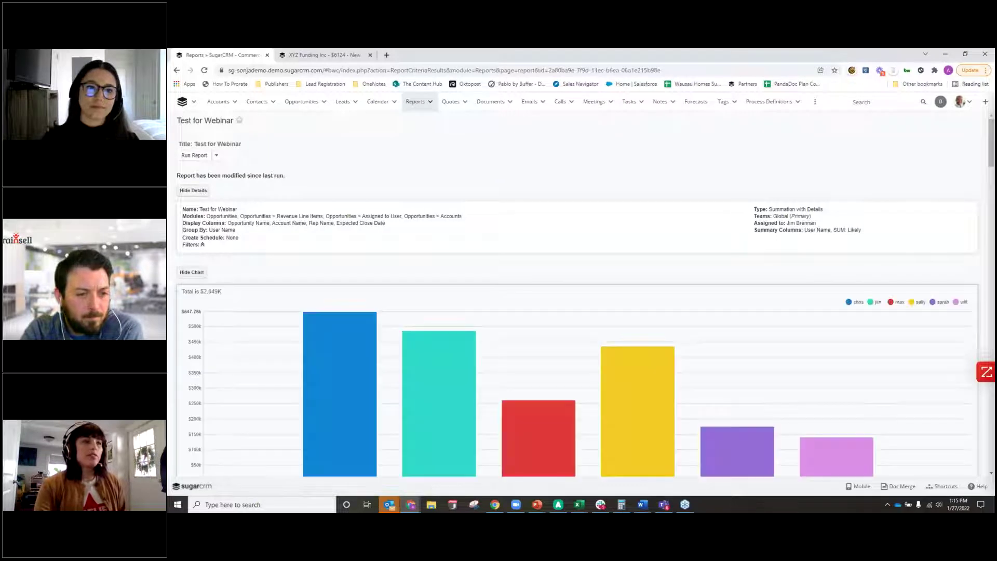
Examine the report's details, the amount per user in the bar chart, and the grouped opportunity rows with their expected close dates
{"action": "scroll", "coordinate": [577, 312], "scroll_direction": "down", "scroll_amount": 1}
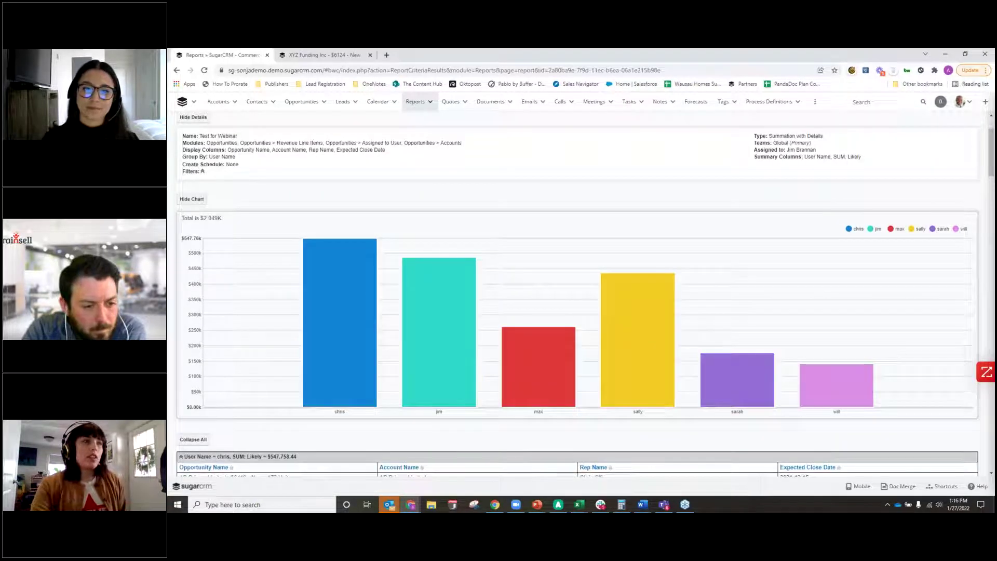
{"action": "scroll", "coordinate": [263, 207], "scroll_direction": "up", "scroll_amount": 1}
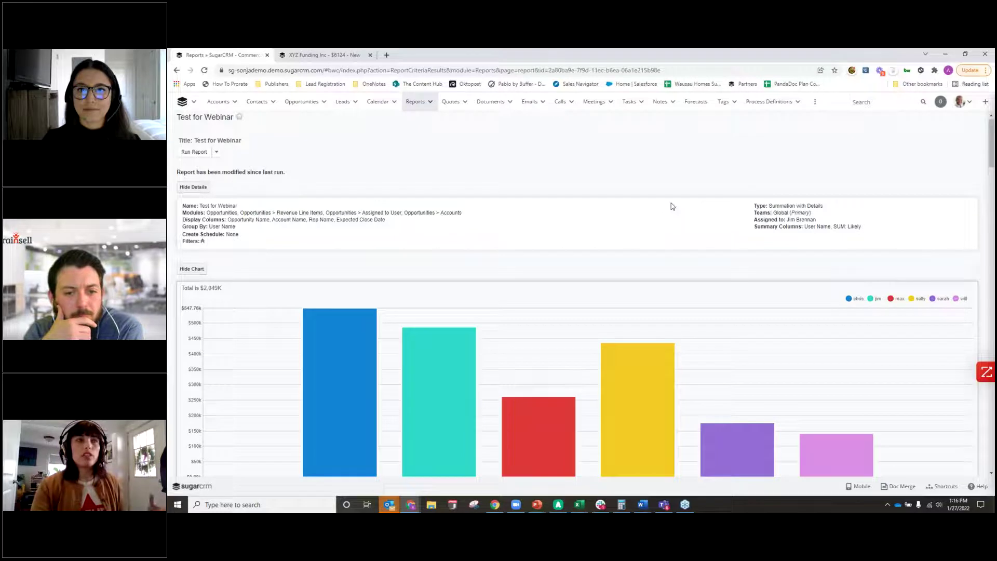
{"action": "scroll", "coordinate": [671, 206], "scroll_direction": "down", "scroll_amount": 1}
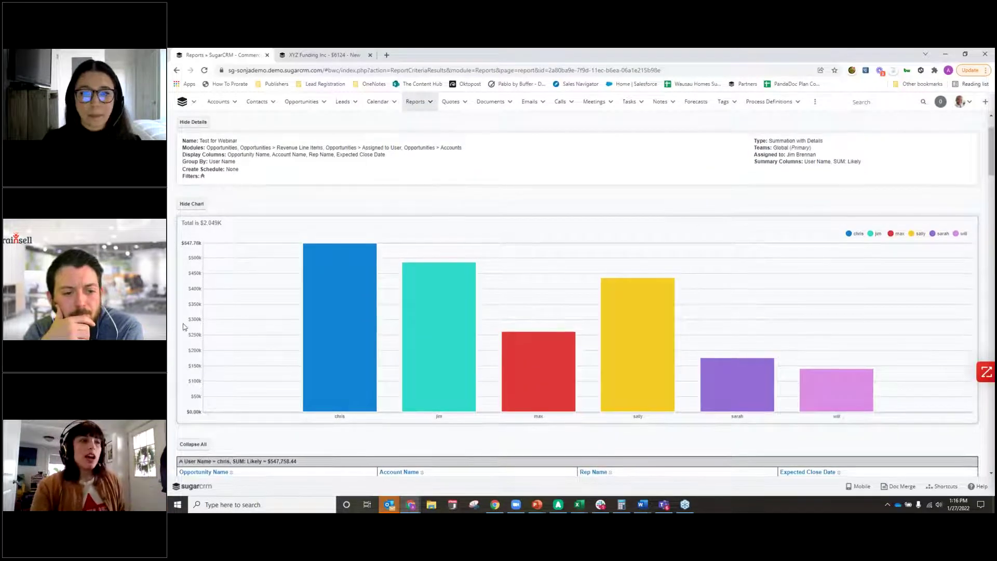
{"action": "scroll", "coordinate": [554, 435], "scroll_direction": "down", "scroll_amount": 1}
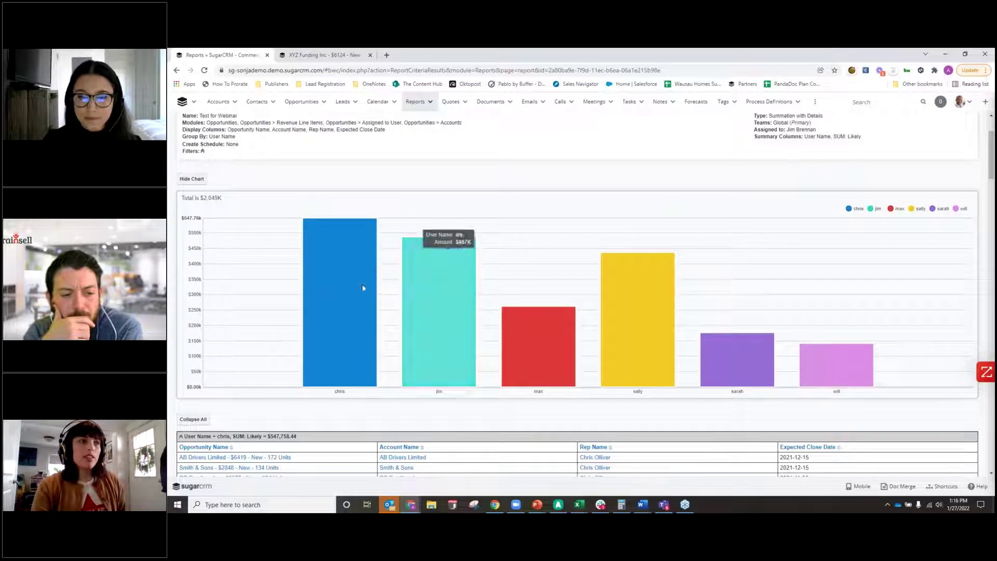
{"action": "mouse_move", "coordinate": [467, 288]}
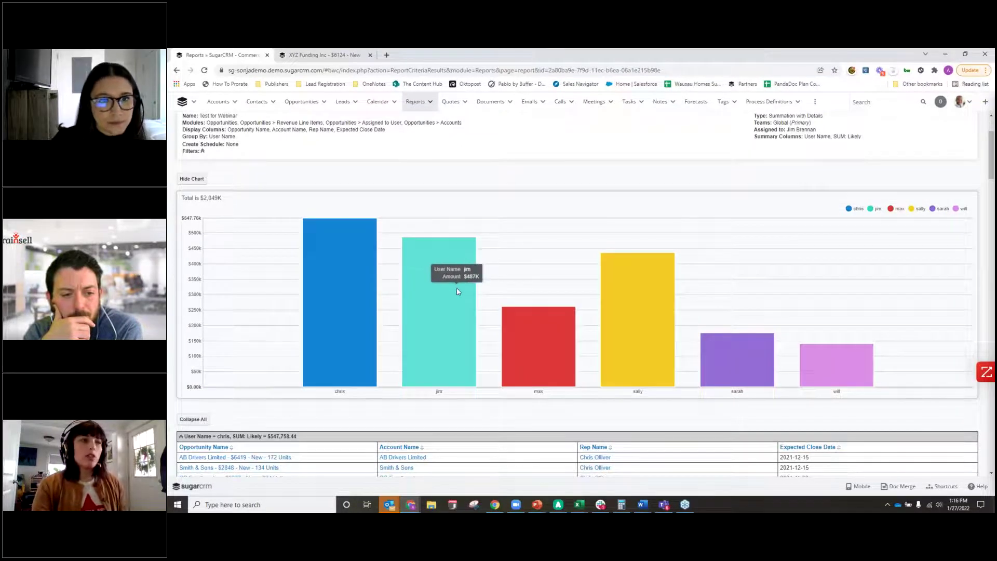
{"action": "mouse_move", "coordinate": [627, 321]}
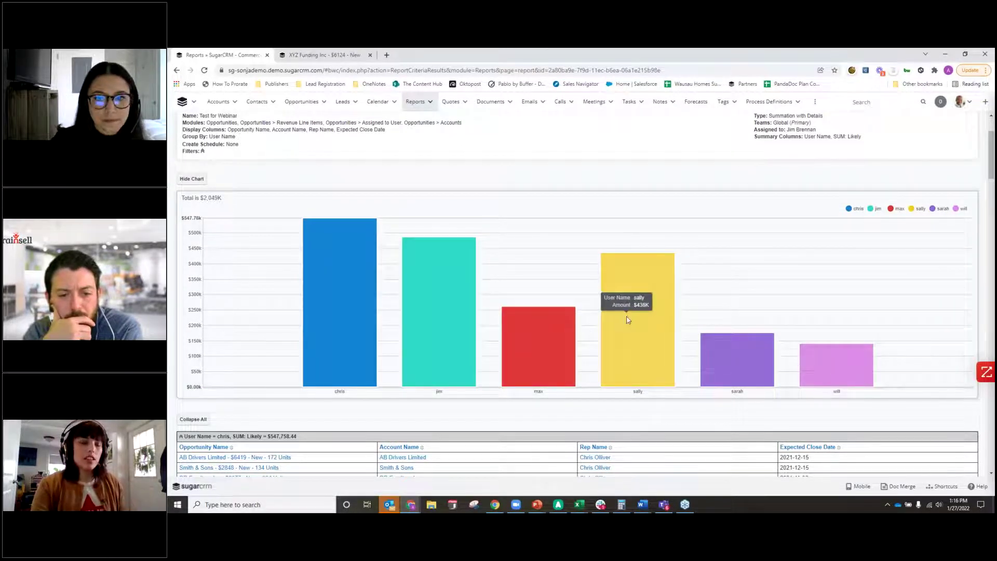
{"action": "mouse_move", "coordinate": [768, 350]}
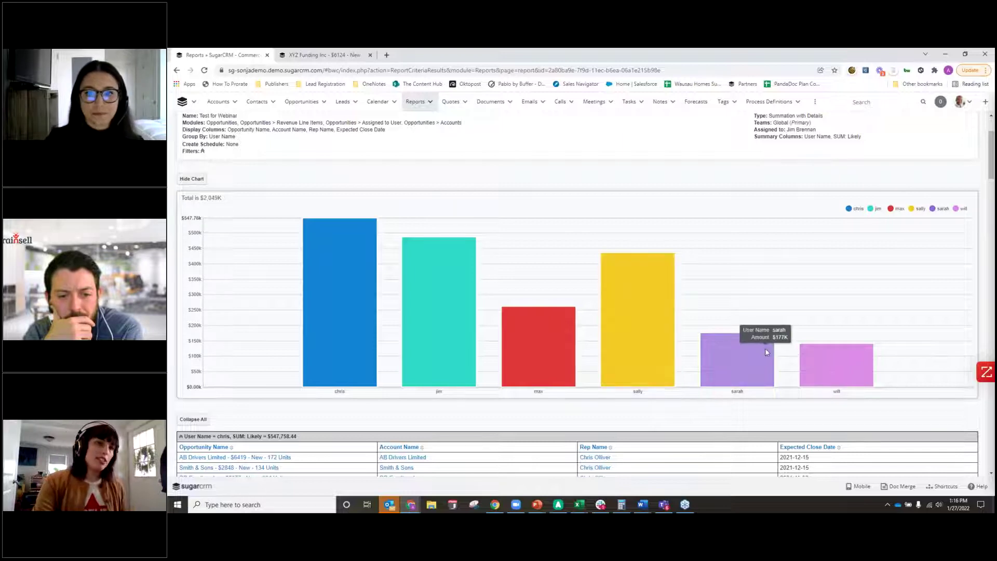
{"action": "scroll", "coordinate": [370, 430], "scroll_direction": "down", "scroll_amount": 2}
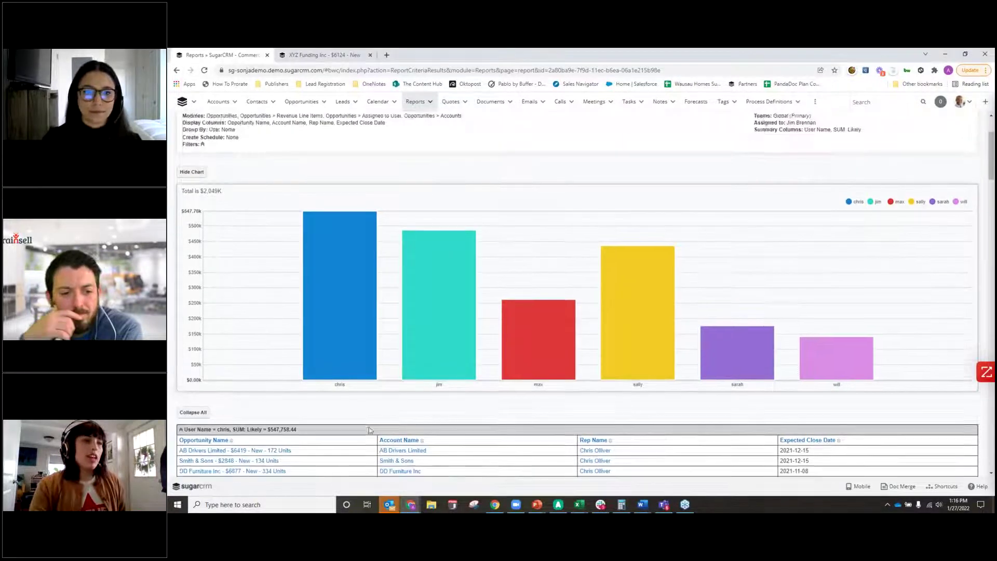
{"action": "scroll", "coordinate": [368, 429], "scroll_direction": "down", "scroll_amount": 3}
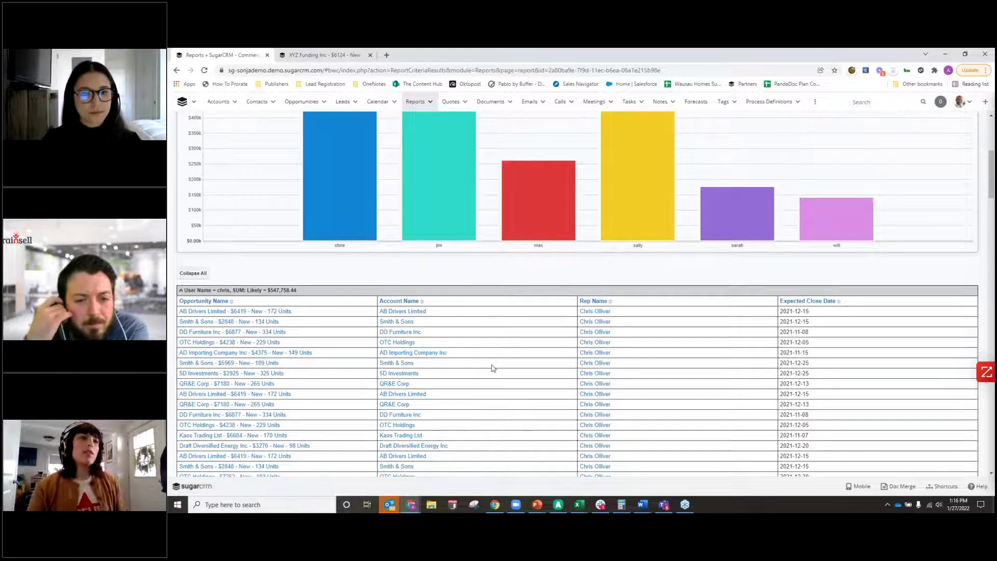
{"action": "scroll", "coordinate": [838, 444], "scroll_direction": "down", "scroll_amount": 1}
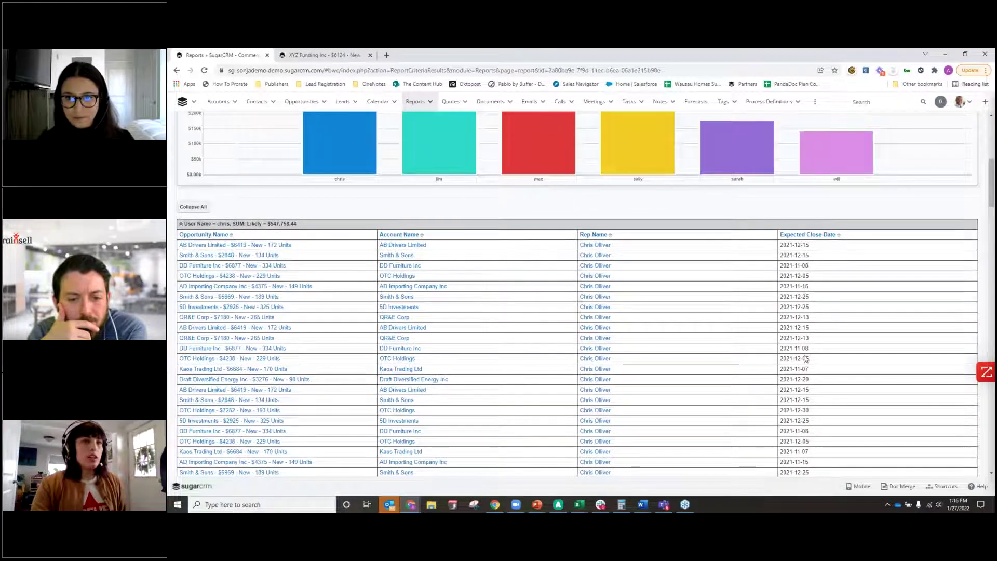
{"action": "scroll", "coordinate": [838, 367], "scroll_direction": "down", "scroll_amount": 1}
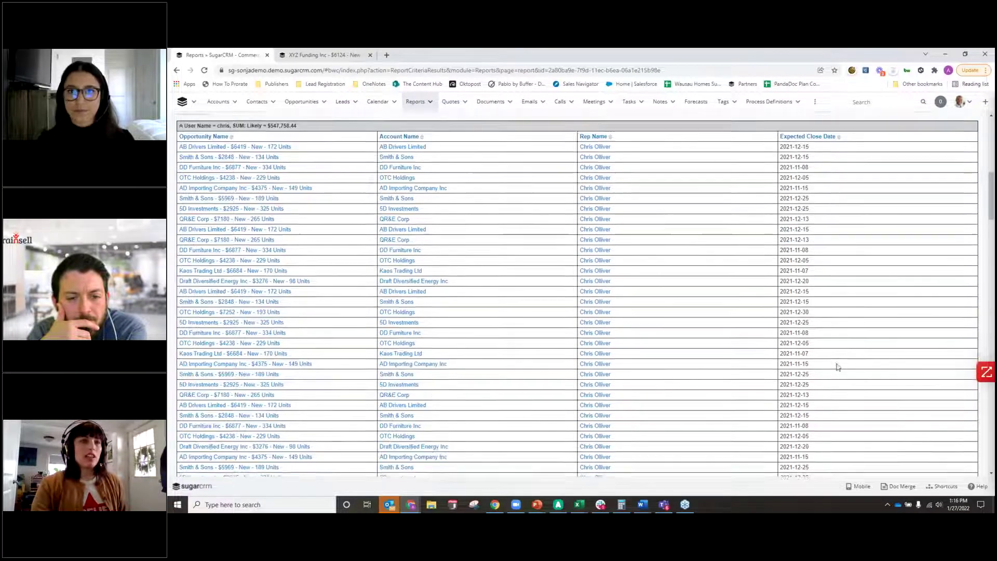
{"action": "scroll", "coordinate": [838, 367], "scroll_direction": "down", "scroll_amount": 1}
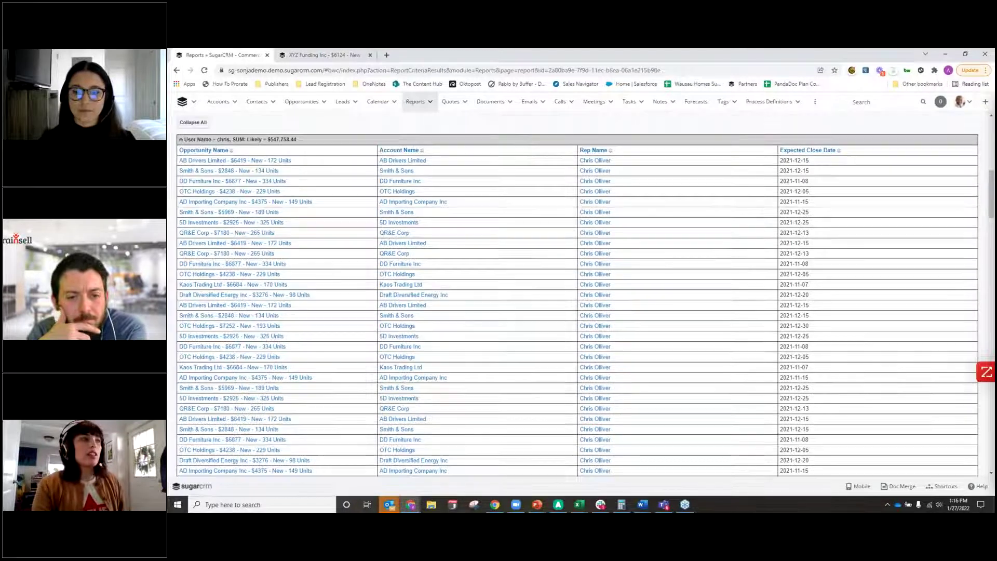
Collapse all user groups to review their summed Likely amounts and the grand total, and expand them all again
{"action": "scroll", "coordinate": [837, 367], "scroll_direction": "up", "scroll_amount": 2}
{"action": "left_click", "coordinate": [192, 255]}
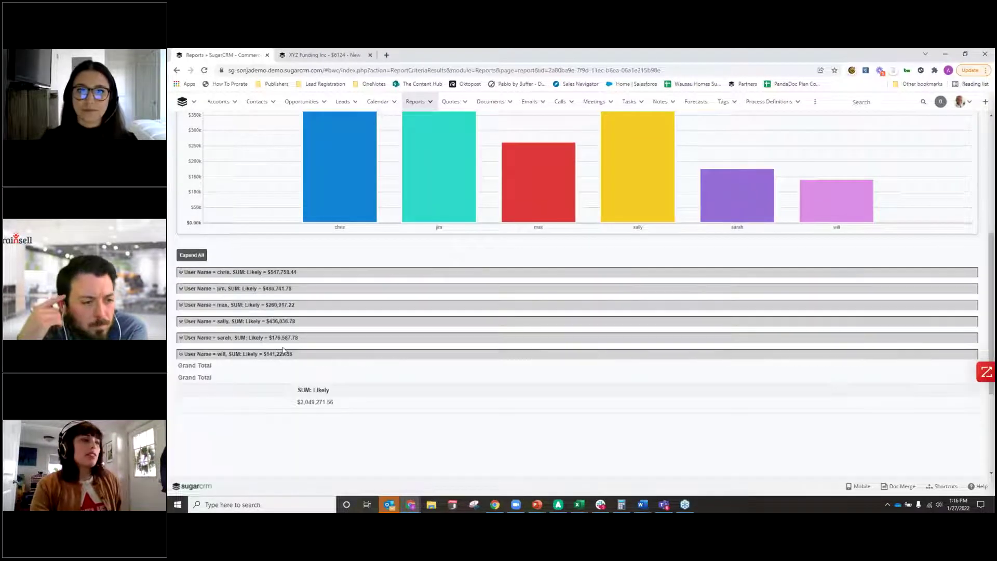
{"action": "scroll", "coordinate": [269, 395], "scroll_direction": "up", "scroll_amount": 1}
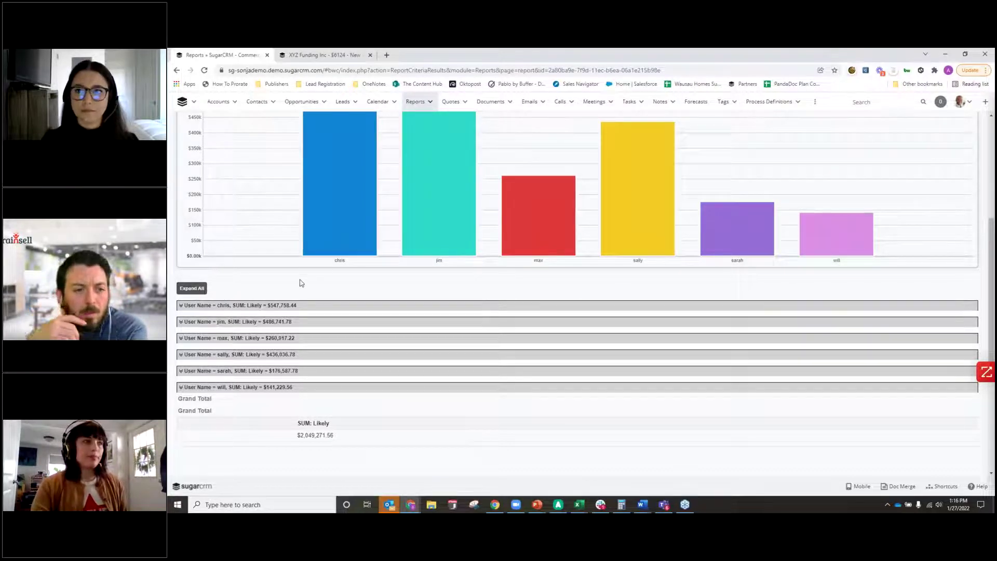
{"action": "scroll", "coordinate": [300, 284], "scroll_direction": "up", "scroll_amount": 2}
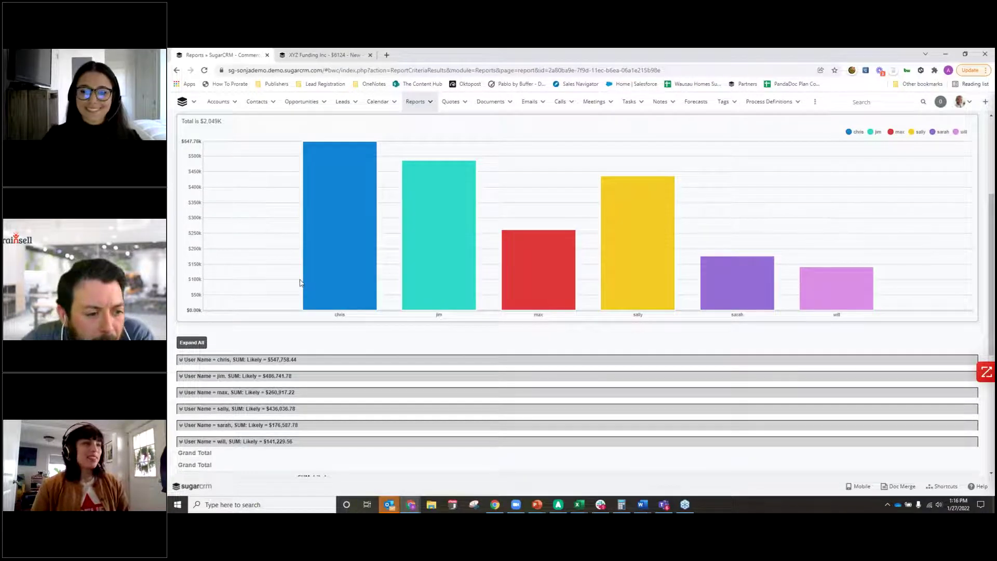
{"action": "left_click", "coordinate": [186, 344]}
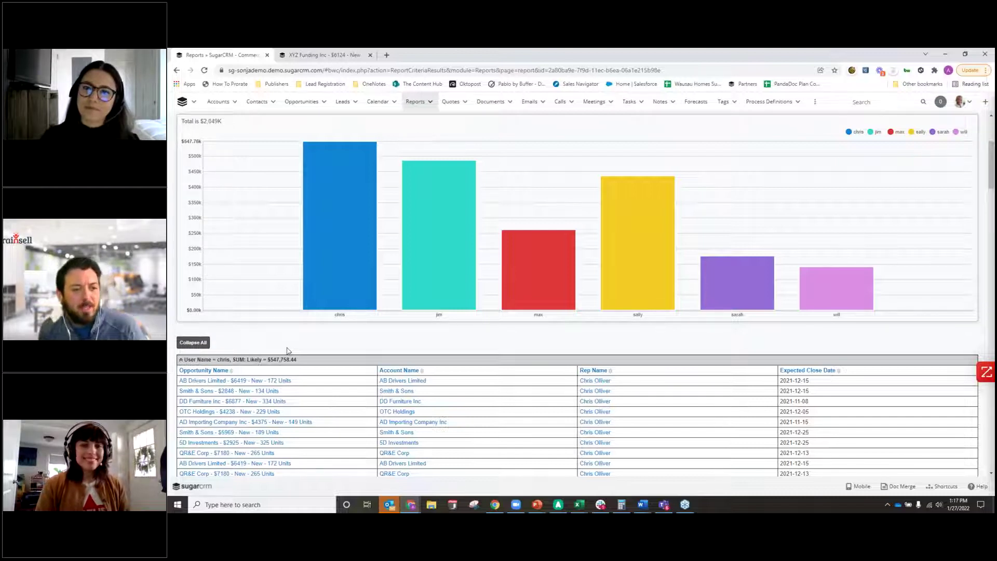
{"action": "mouse_move", "coordinate": [348, 294]}
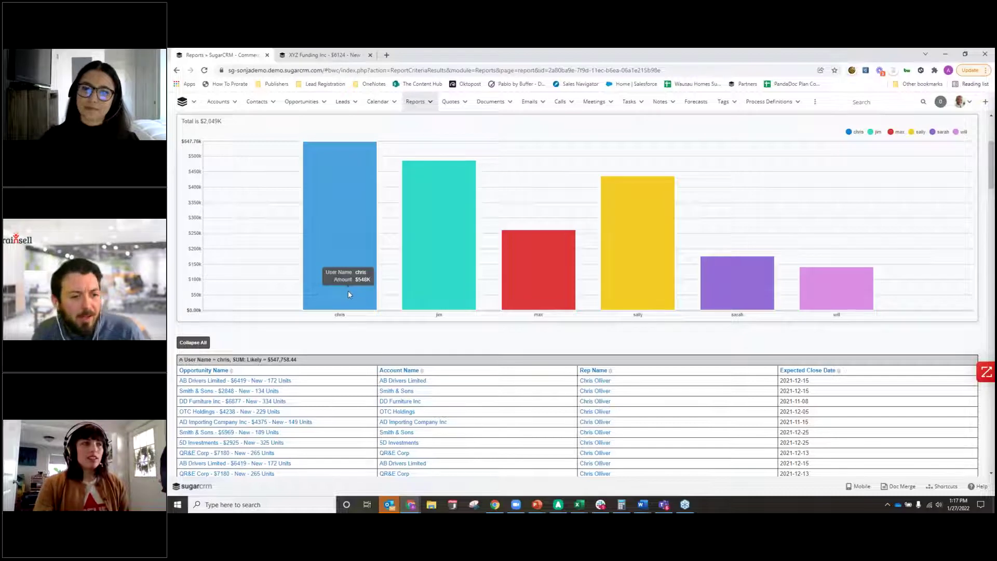
{"action": "scroll", "coordinate": [349, 294], "scroll_direction": "up", "scroll_amount": 3}
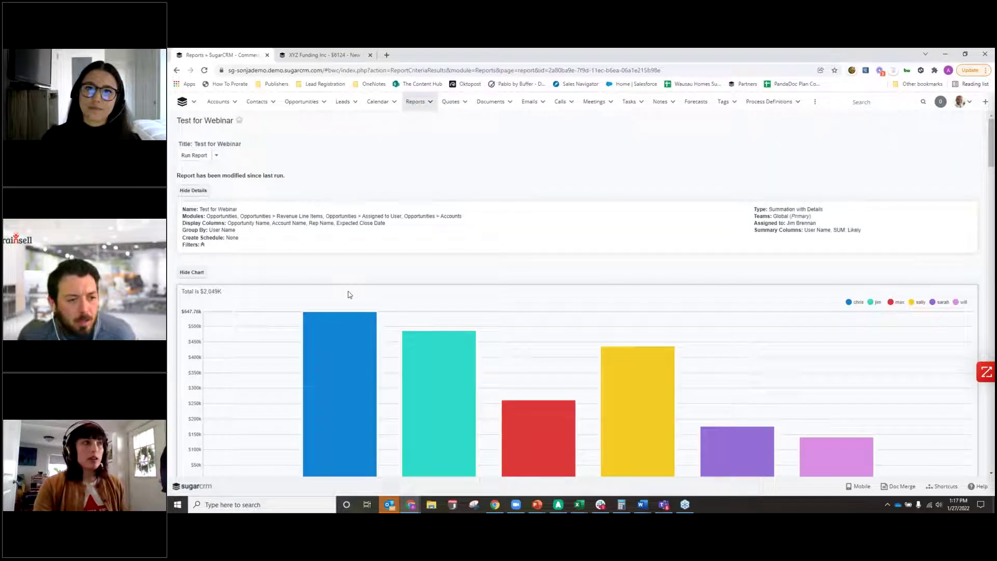
Edit the report and add the Opportunities Count field to its display summaries
{"action": "left_click", "coordinate": [214, 159]}
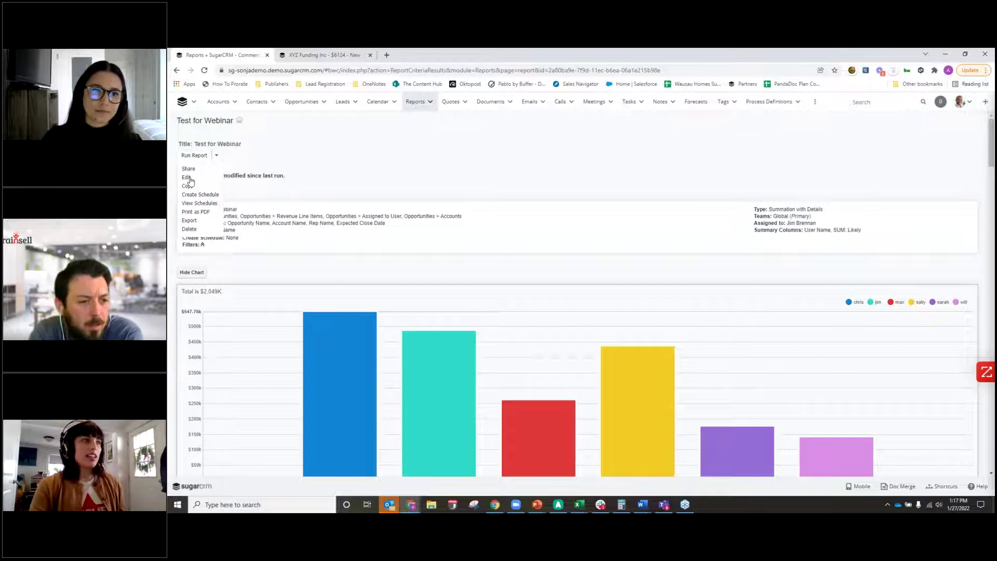
{"action": "mouse_move", "coordinate": [188, 190]}
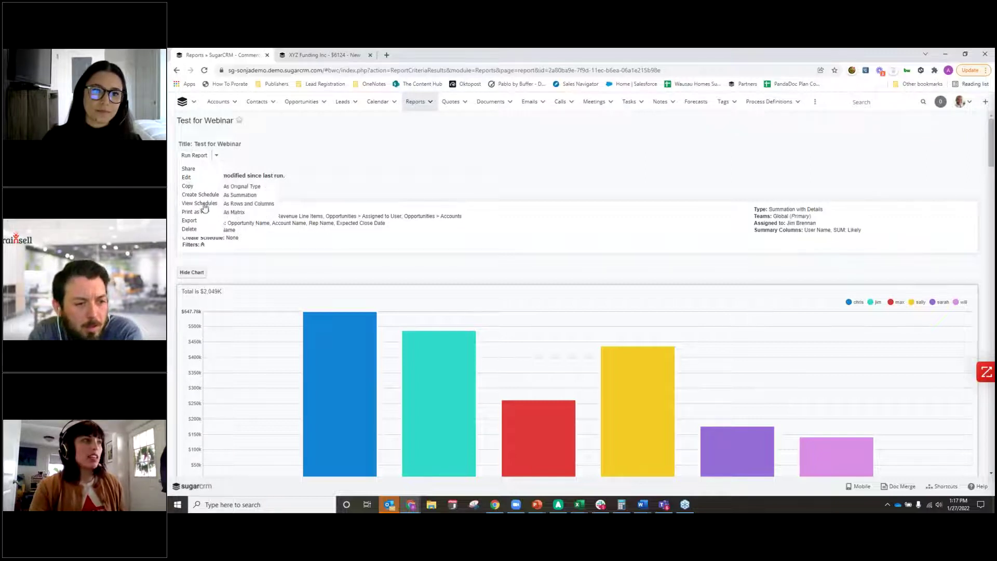
{"action": "left_click", "coordinate": [188, 179]}
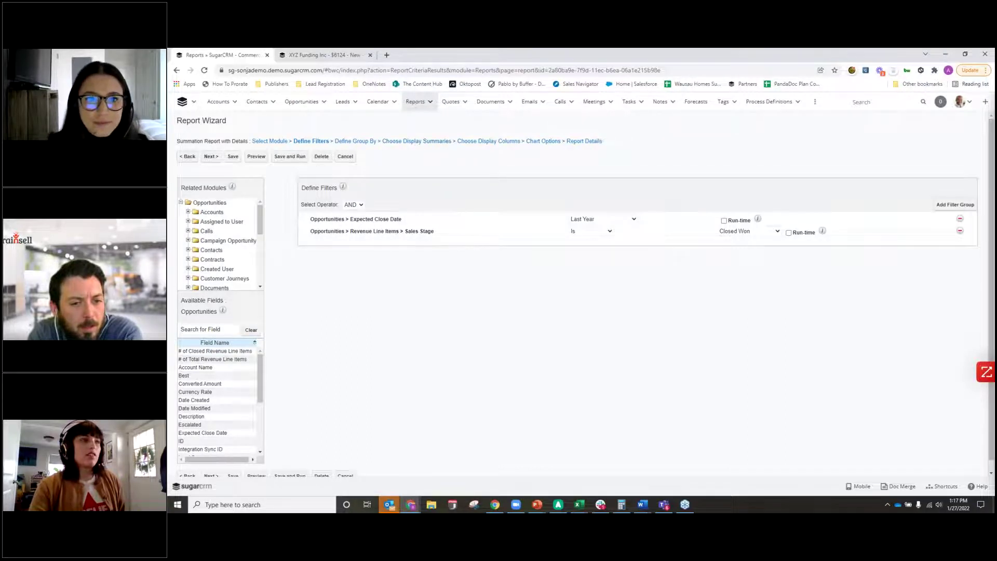
{"action": "left_click", "coordinate": [418, 142]}
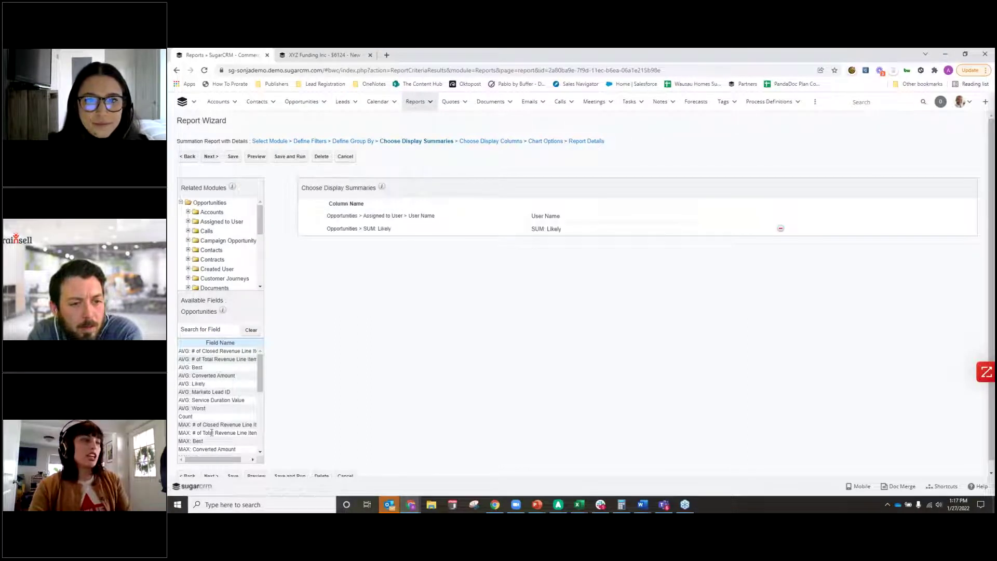
{"action": "left_click", "coordinate": [189, 417]}
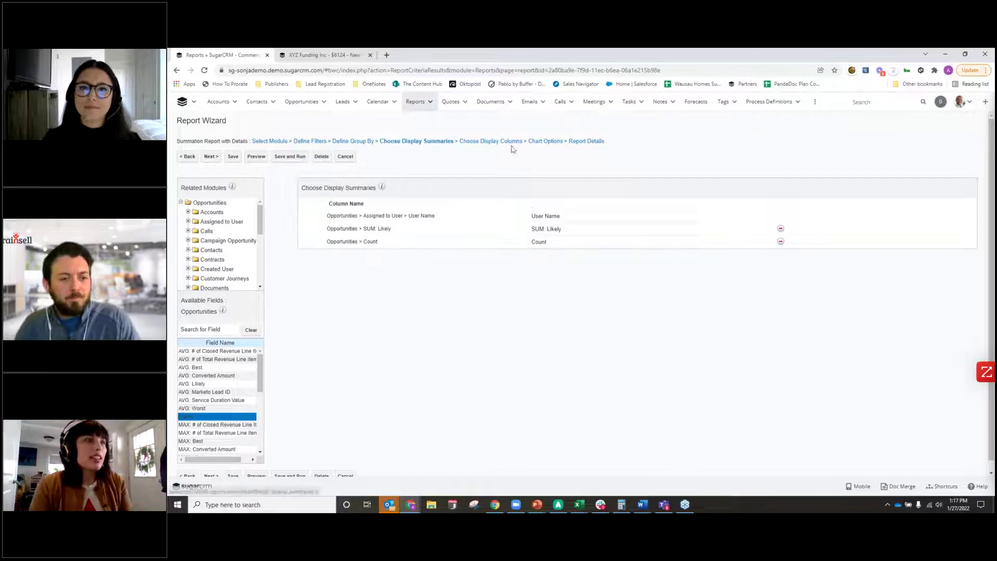
Make both the Expected Close Date and the Sales Stage filters run-time filters
{"action": "left_click", "coordinate": [308, 141]}
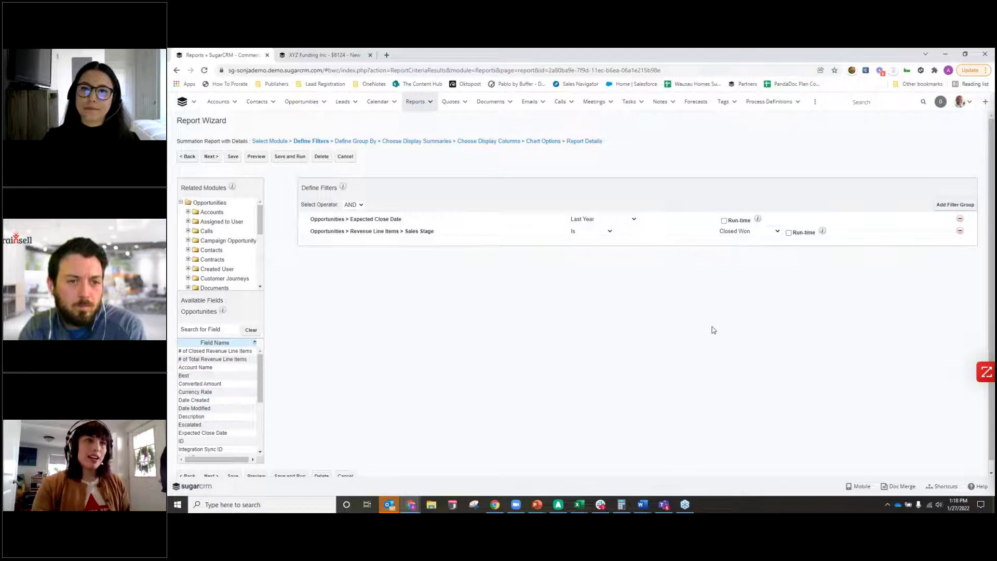
{"action": "left_click", "coordinate": [725, 221]}
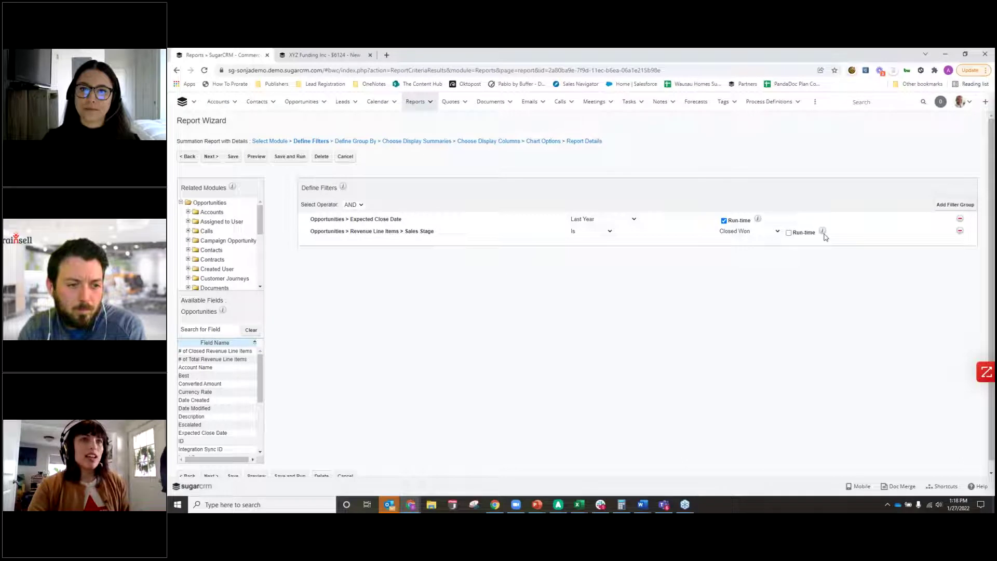
{"action": "left_click", "coordinate": [789, 233]}
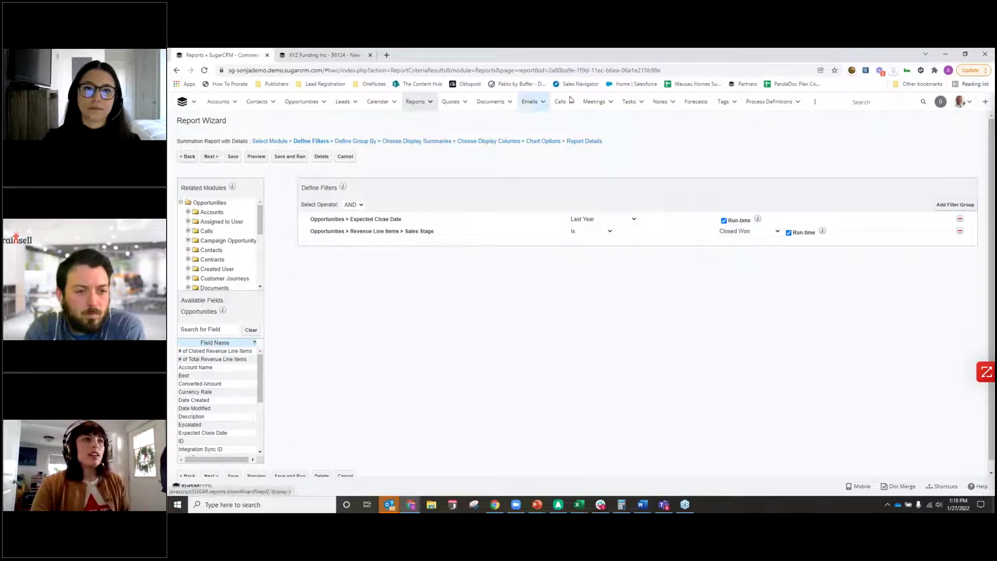
Change the chart's data series to Count, and save and run the report
{"action": "left_click", "coordinate": [544, 142]}
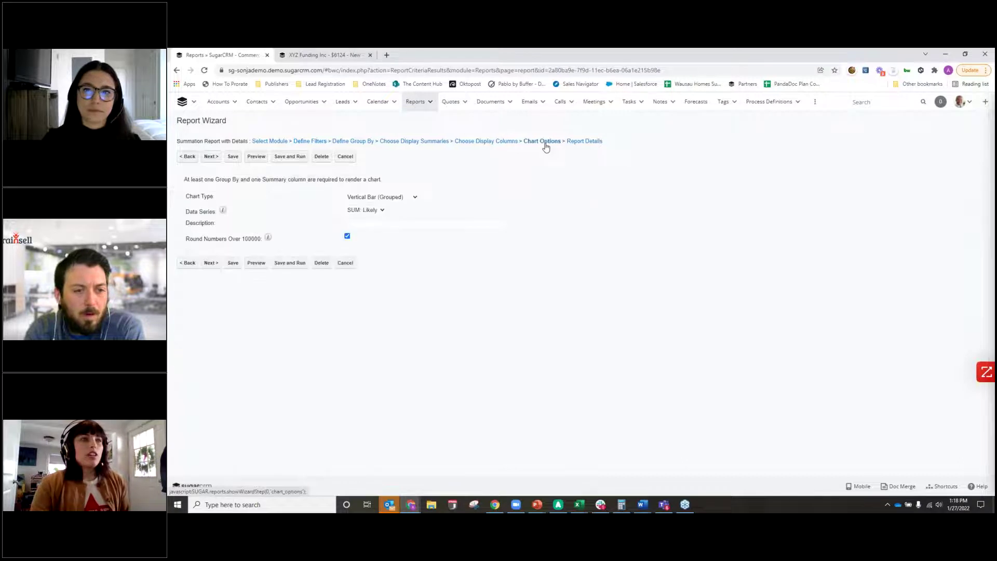
{"action": "left_click", "coordinate": [377, 210]}
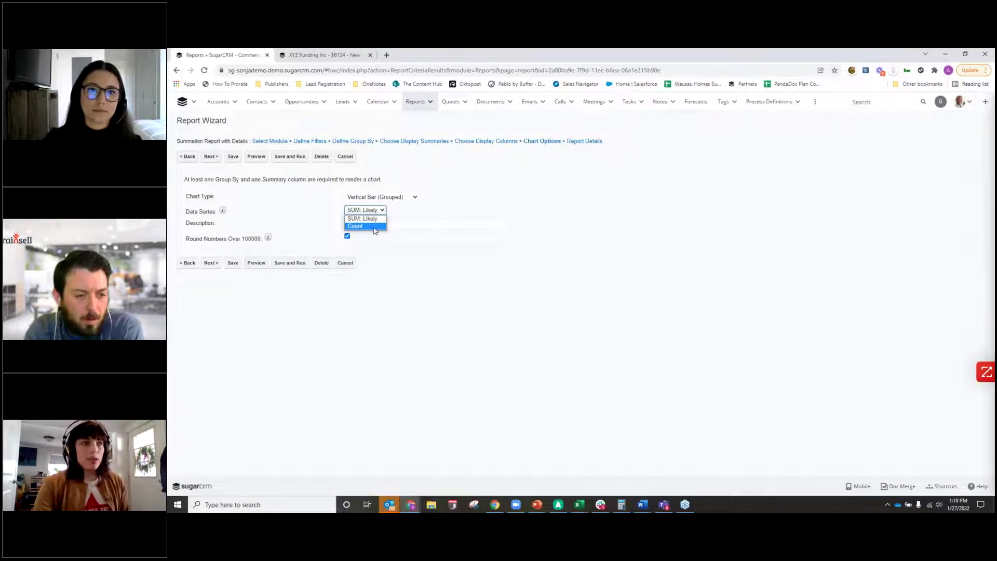
{"action": "left_click", "coordinate": [374, 228]}
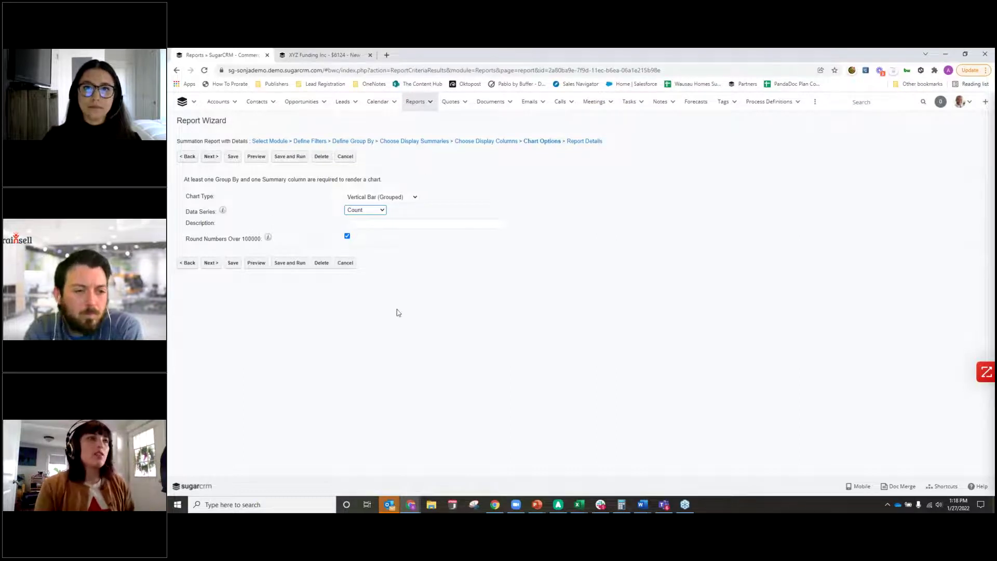
{"action": "left_click", "coordinate": [302, 265]}
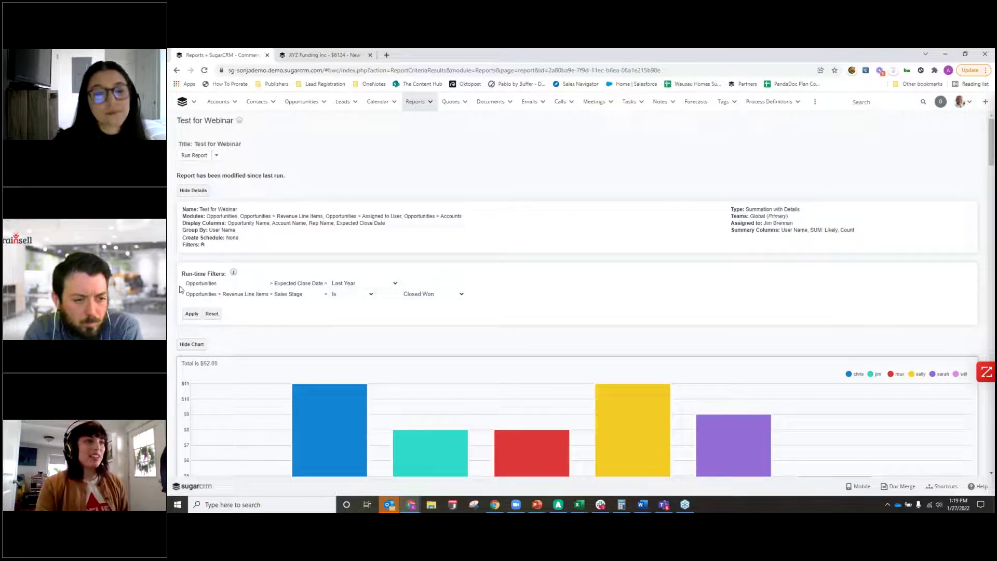
Review the date range options available for the Expected Close Date run-time filter, leaving Last Year selected
{"action": "left_click", "coordinate": [393, 283]}
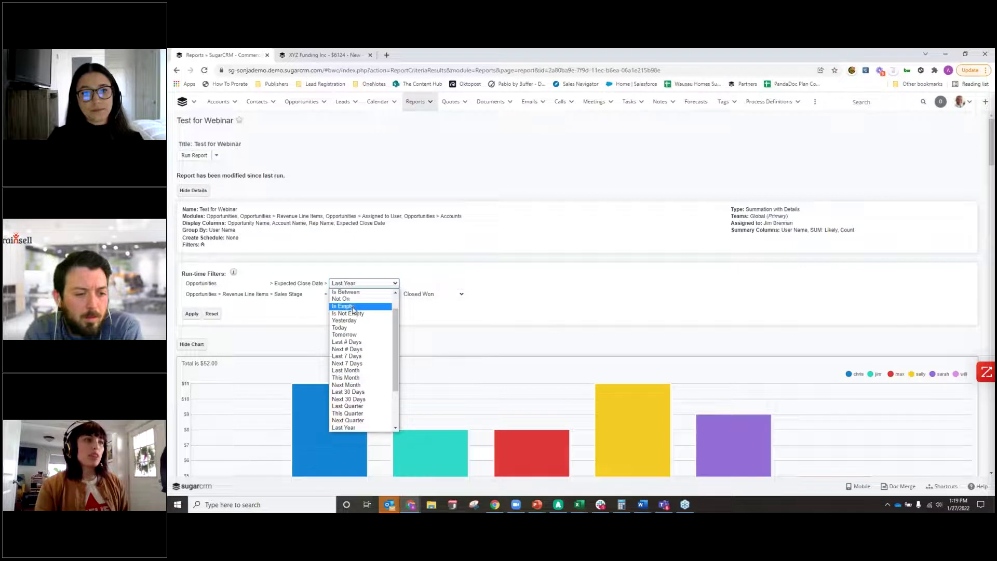
{"action": "scroll", "coordinate": [366, 353], "scroll_direction": "down", "scroll_amount": 3}
{"action": "scroll", "coordinate": [367, 344], "scroll_direction": "up", "scroll_amount": 3}
{"action": "scroll", "coordinate": [365, 403], "scroll_direction": "down", "scroll_amount": 3}
{"action": "scroll", "coordinate": [366, 400], "scroll_direction": "up", "scroll_amount": 3}
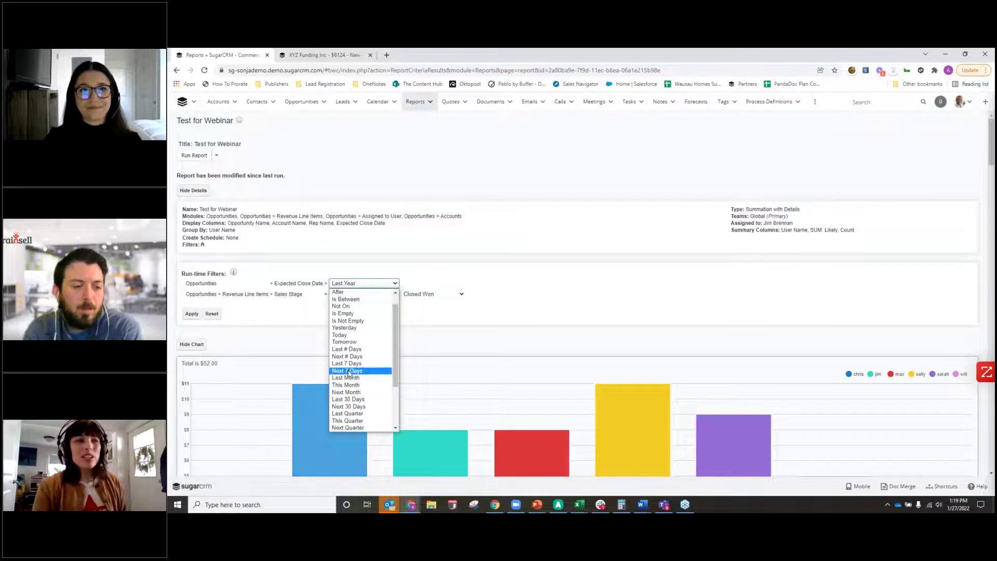
{"action": "scroll", "coordinate": [355, 362], "scroll_direction": "down", "scroll_amount": 2}
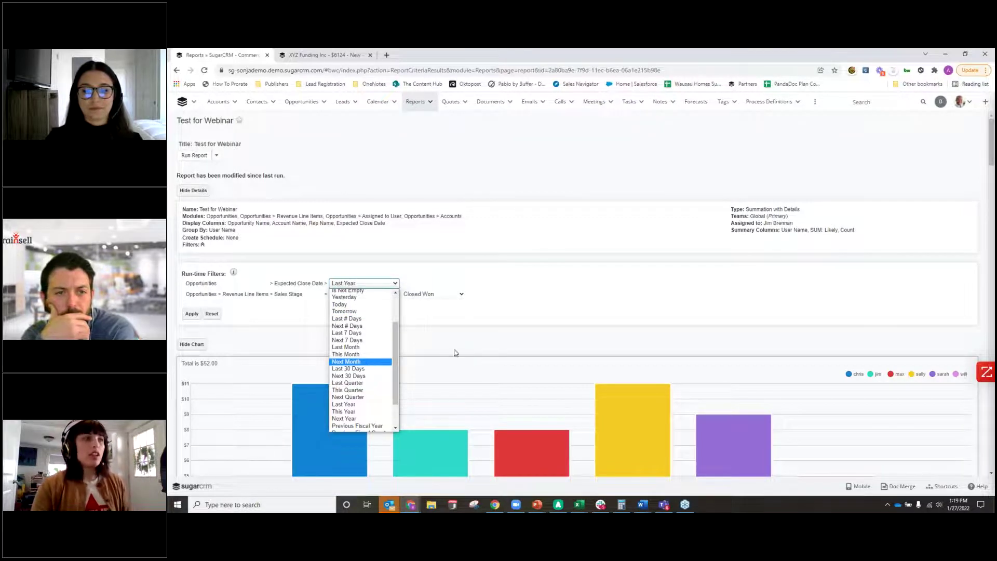
{"action": "left_click", "coordinate": [482, 326]}
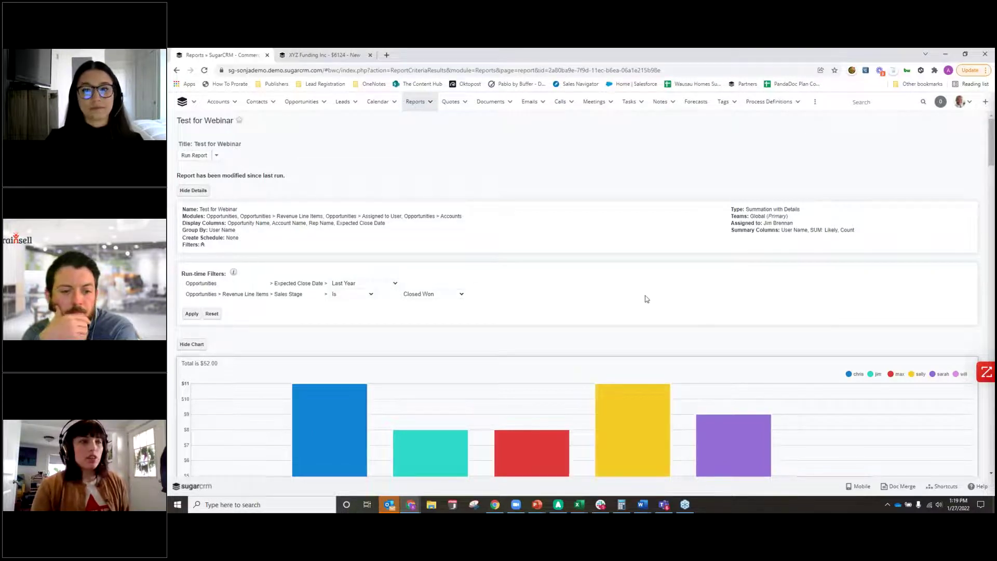
Check the per-user counts in the chart, and collapse all user groups to review their Likely sums, counts and the grand total
{"action": "scroll", "coordinate": [646, 296], "scroll_direction": "down", "scroll_amount": 4}
{"action": "mouse_move", "coordinate": [323, 244]}
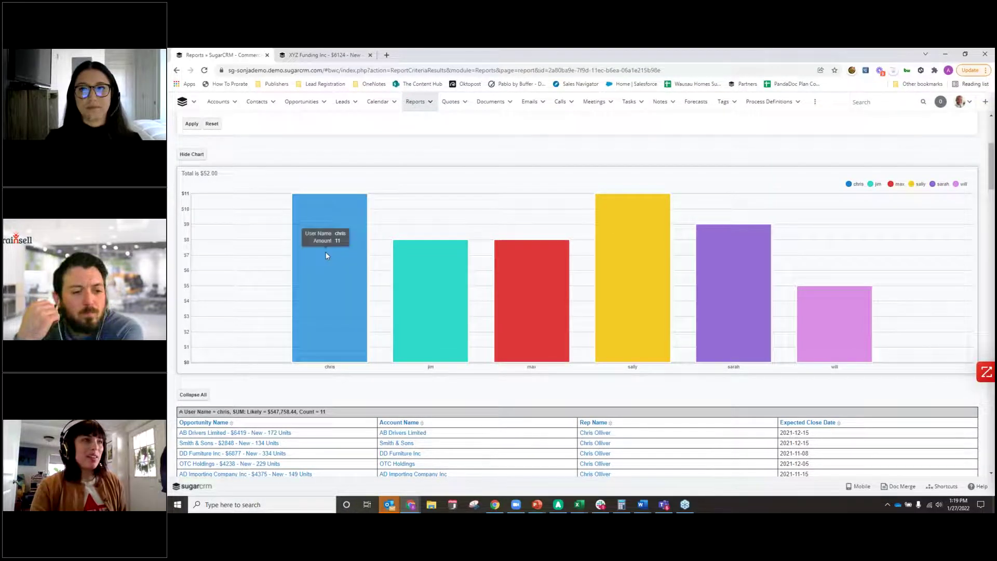
{"action": "mouse_move", "coordinate": [445, 289]}
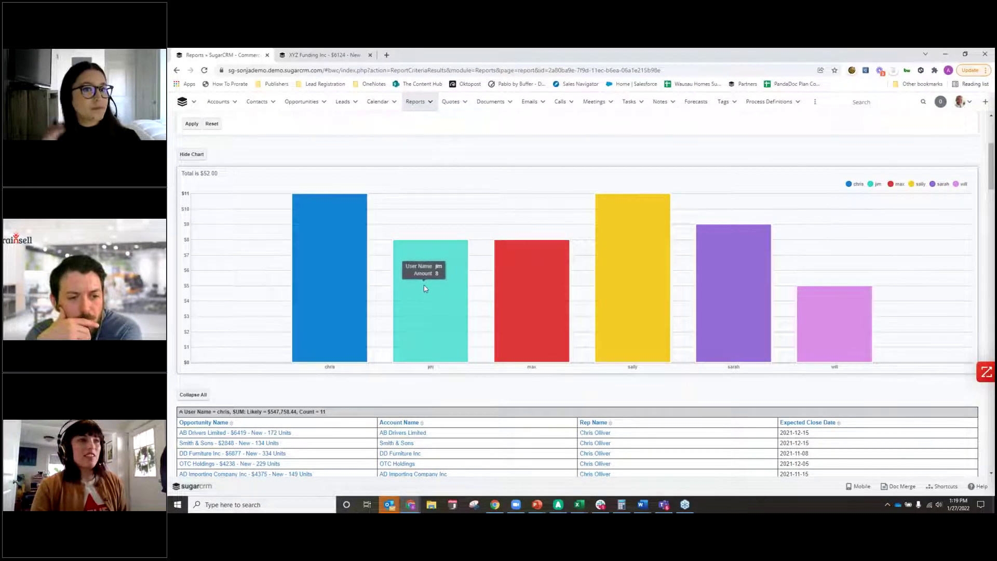
{"action": "mouse_move", "coordinate": [320, 353]}
{"action": "left_click", "coordinate": [193, 395]}
{"action": "scroll", "coordinate": [576, 291], "scroll_direction": "down", "scroll_amount": 3}
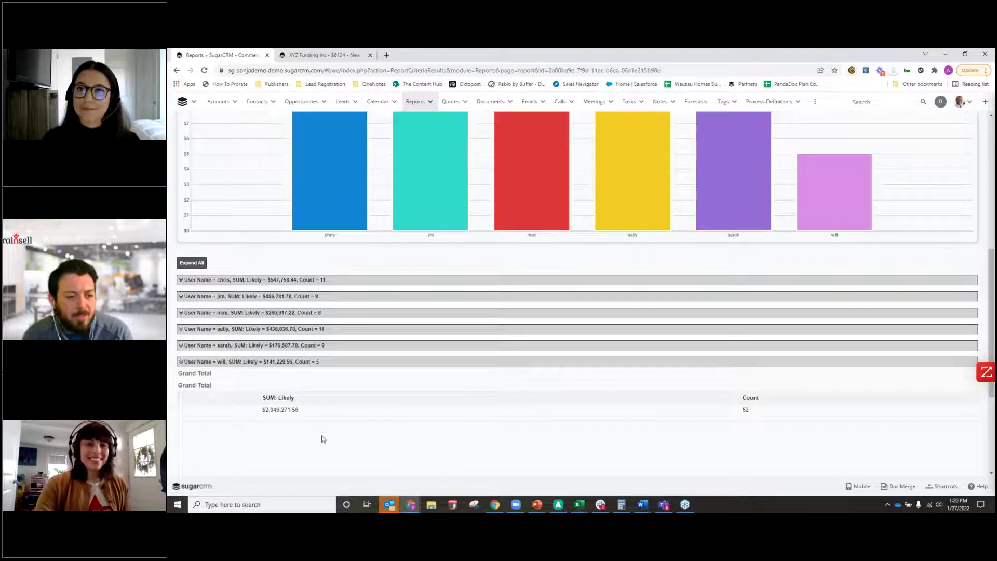
{"action": "scroll", "coordinate": [399, 454], "scroll_direction": "up", "scroll_amount": 4}
{"action": "scroll", "coordinate": [398, 454], "scroll_direction": "up", "scroll_amount": 1}
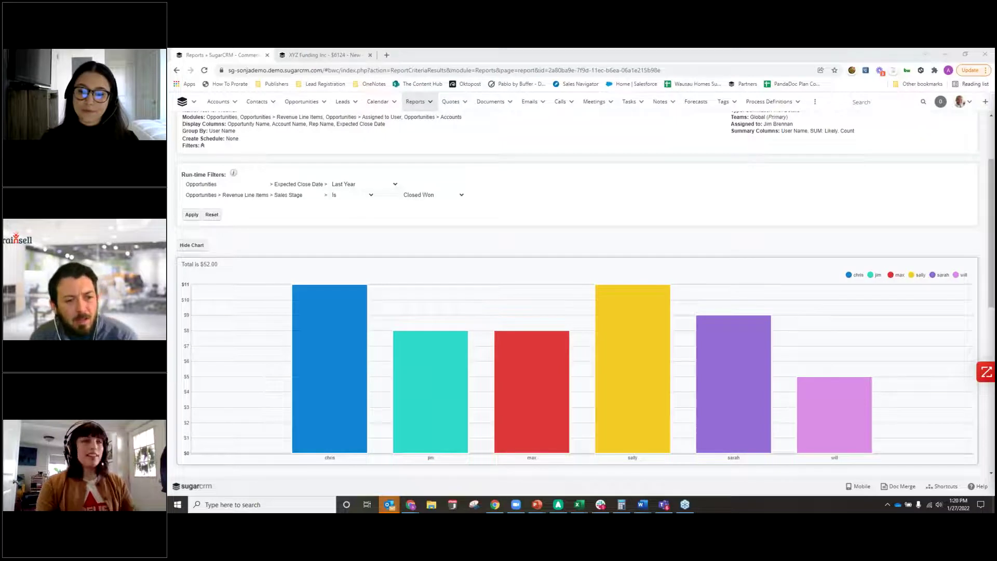
{"action": "scroll", "coordinate": [735, 304], "scroll_direction": "up", "scroll_amount": 1}
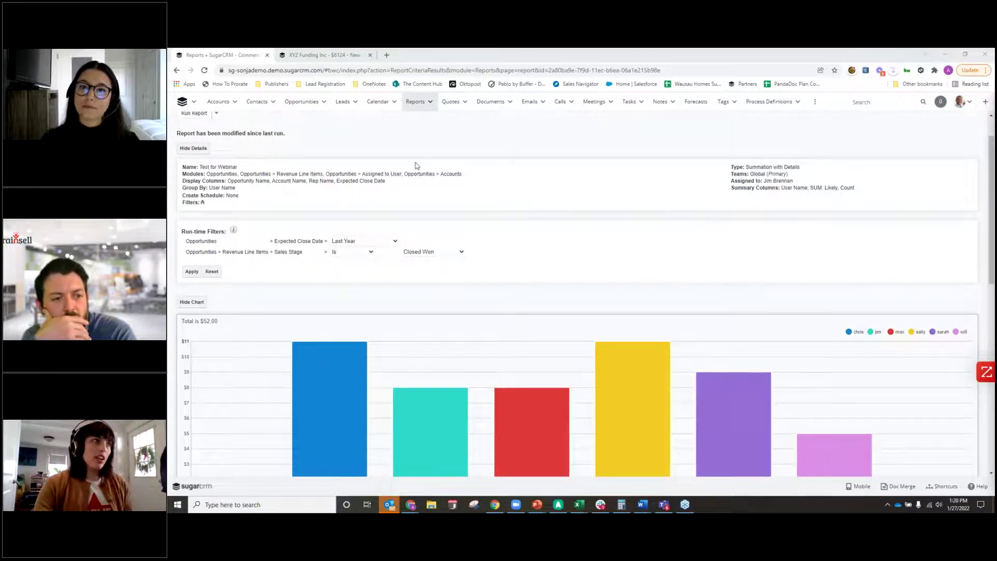
{"action": "scroll", "coordinate": [416, 162], "scroll_direction": "up", "scroll_amount": 1}
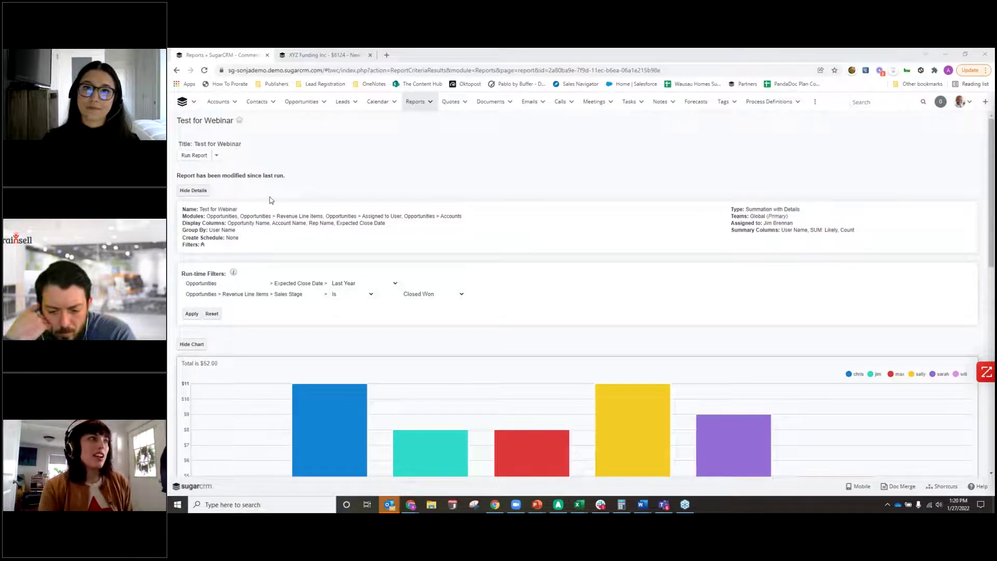
Start a new schedule for the Test for Webinar report, review the Repeat Type options, and cancel the schedule
{"action": "left_click", "coordinate": [218, 162]}
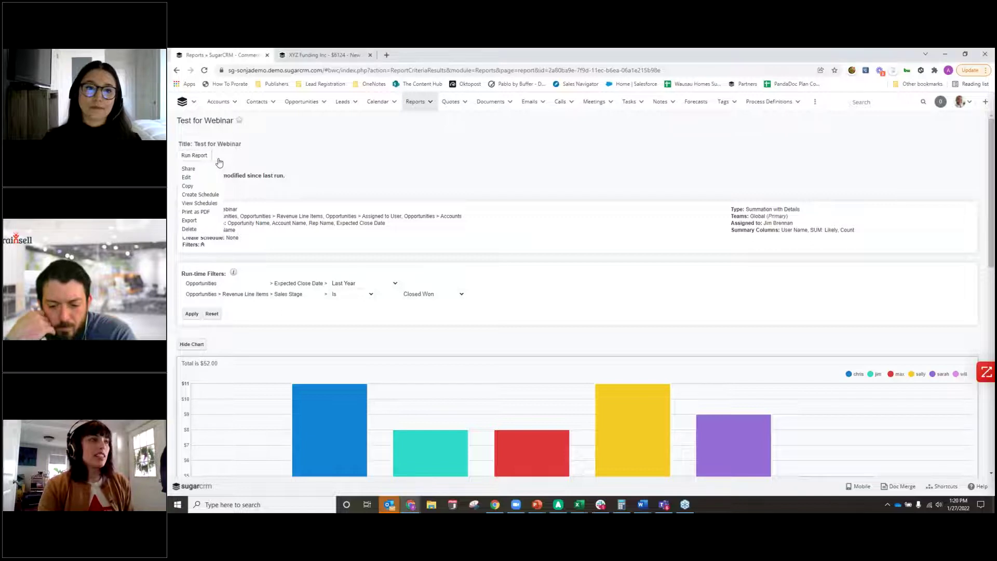
{"action": "left_click", "coordinate": [211, 196]}
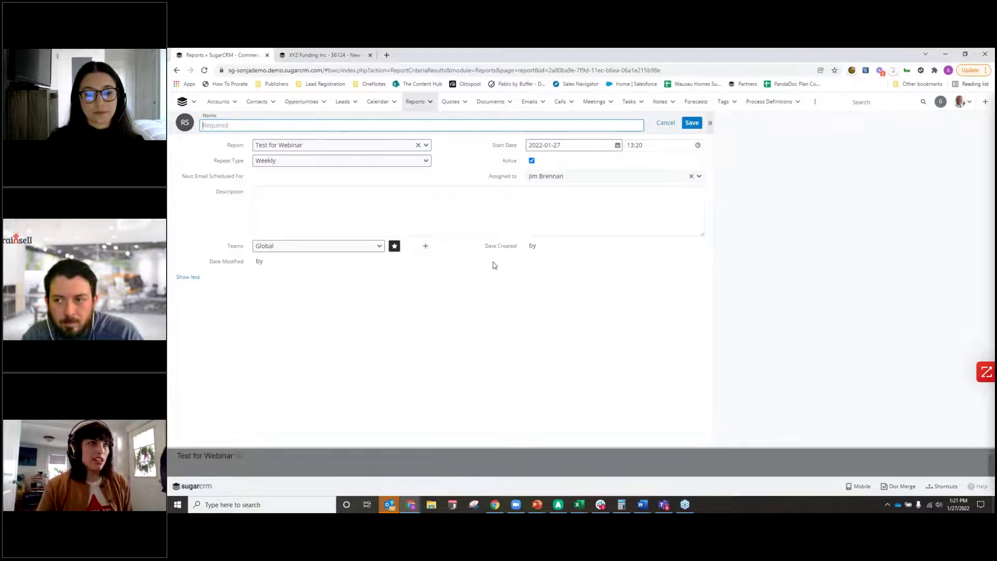
{"action": "left_click", "coordinate": [325, 146]}
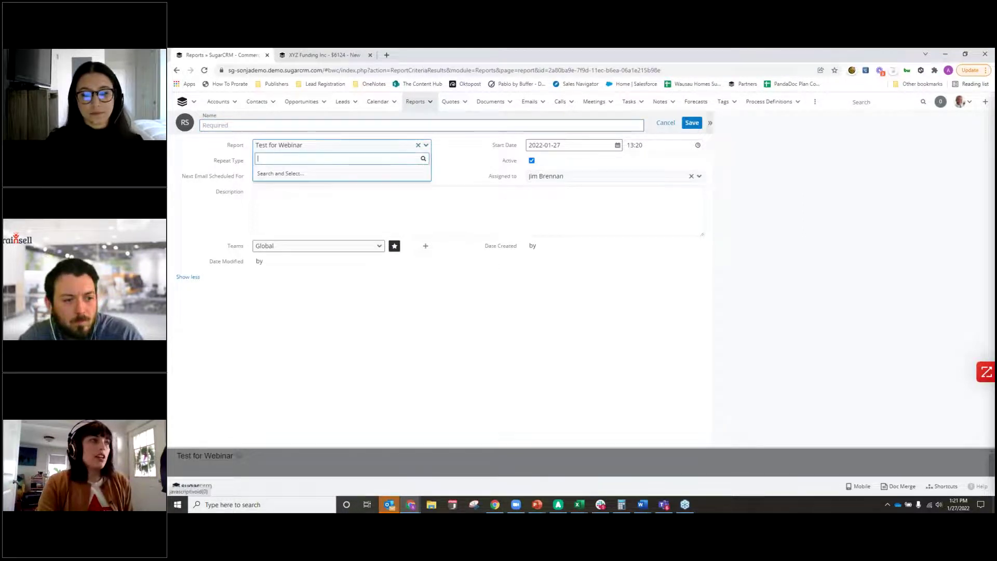
{"action": "left_click", "coordinate": [289, 146]}
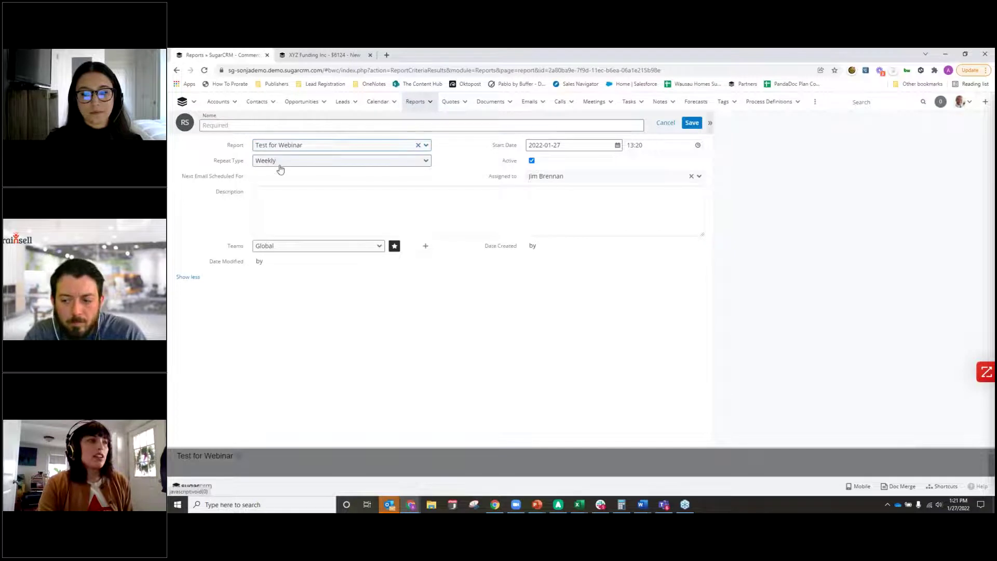
{"action": "left_click", "coordinate": [278, 163]}
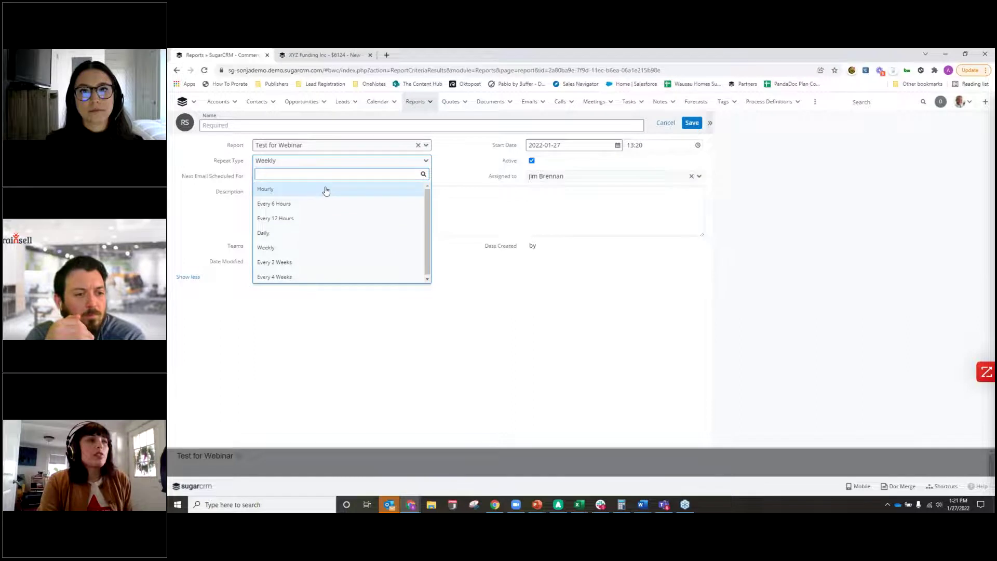
{"action": "left_click", "coordinate": [365, 307]}
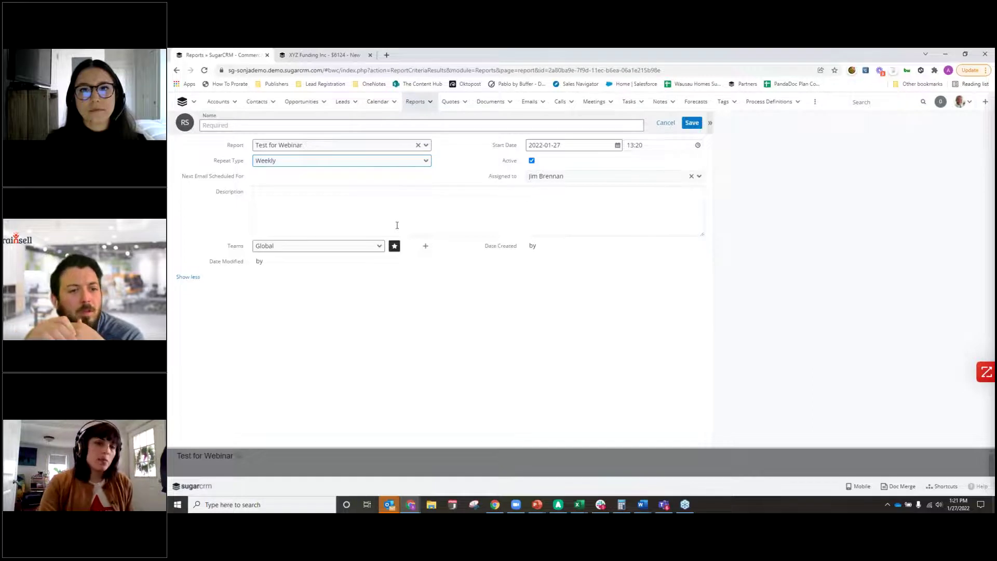
{"action": "left_click", "coordinate": [665, 123]}
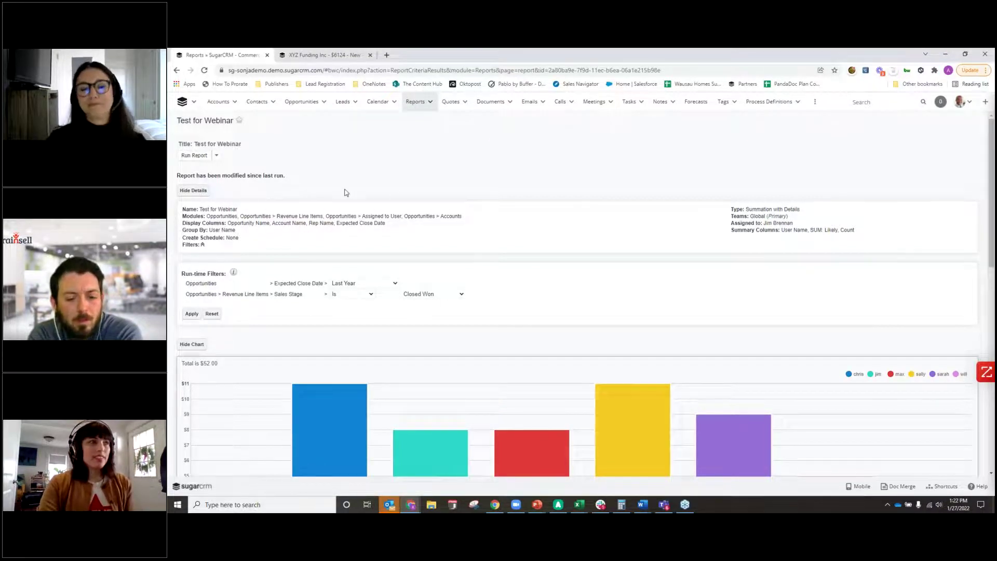
Go to the home Renewals Console dashboard and add a Saved Reports Chart Dashlet, finding it with the search term "saved"
{"action": "left_click", "coordinate": [183, 102]}
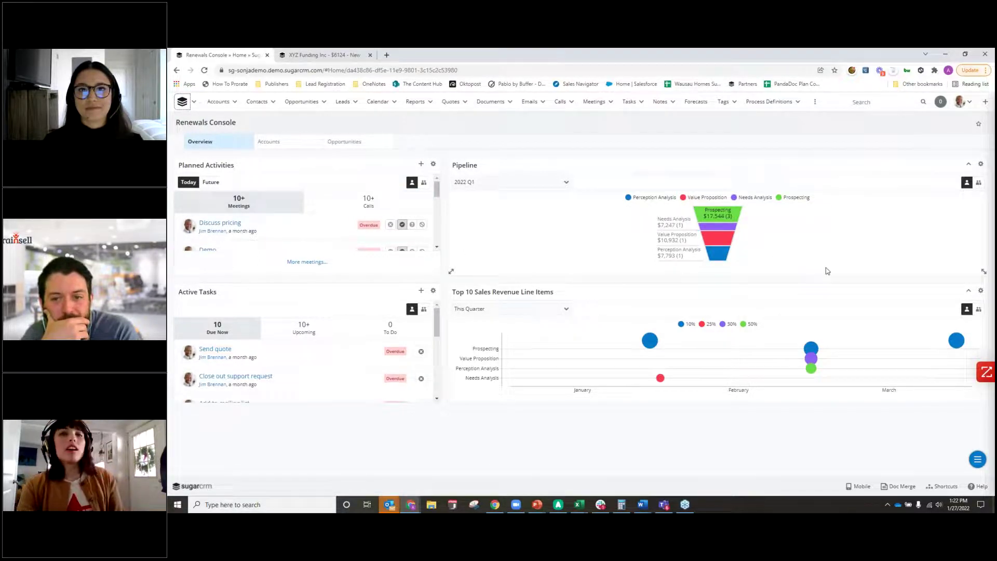
{"action": "left_click", "coordinate": [979, 460]}
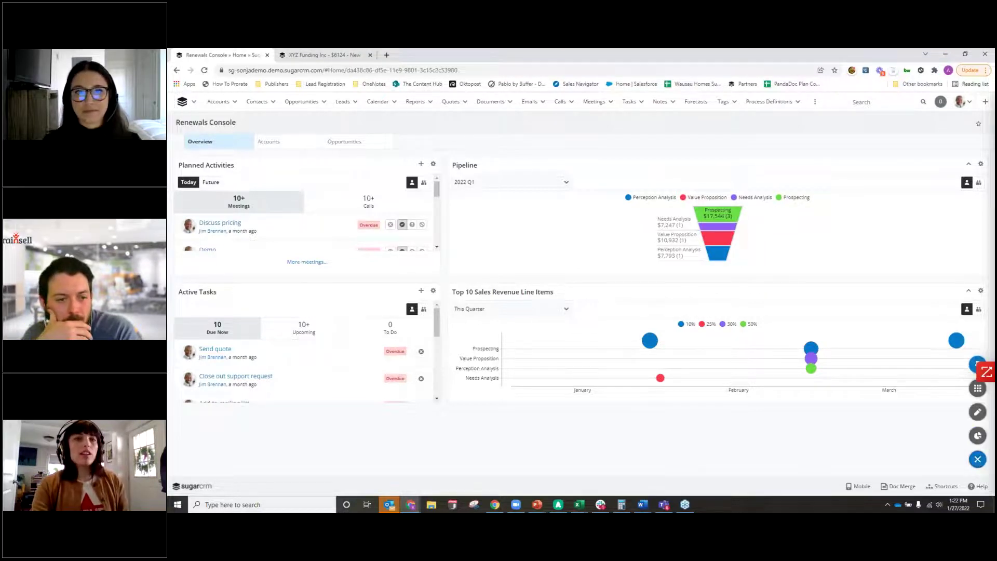
{"action": "left_click", "coordinate": [972, 440]}
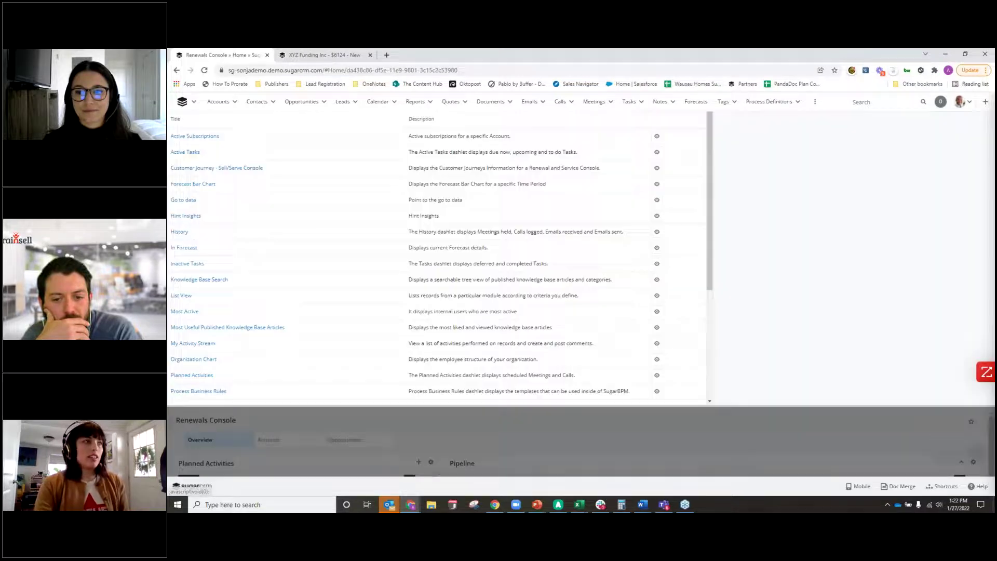
{"action": "left_click", "coordinate": [227, 142]}
{"action": "type", "text": "saved"}
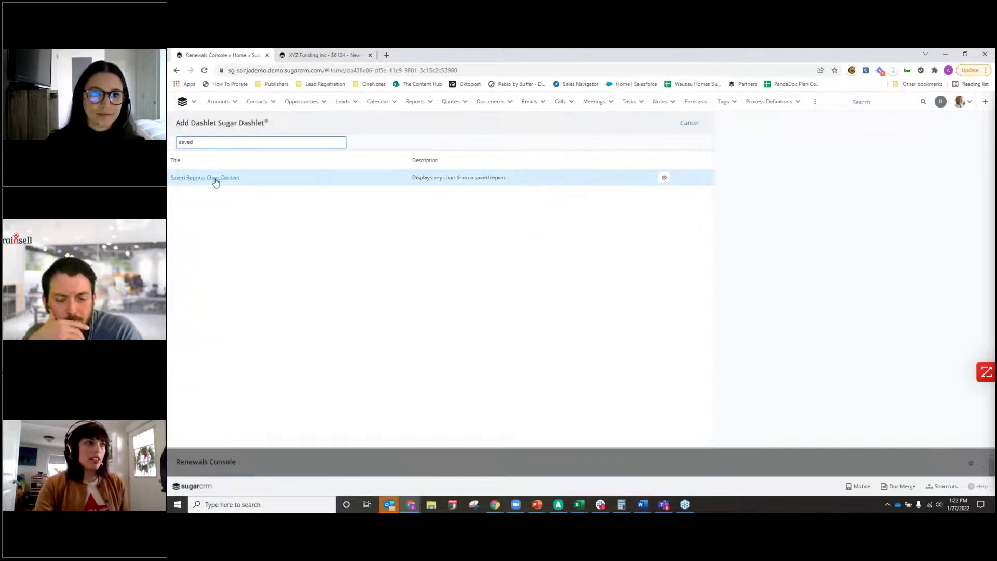
{"action": "left_click", "coordinate": [214, 178]}
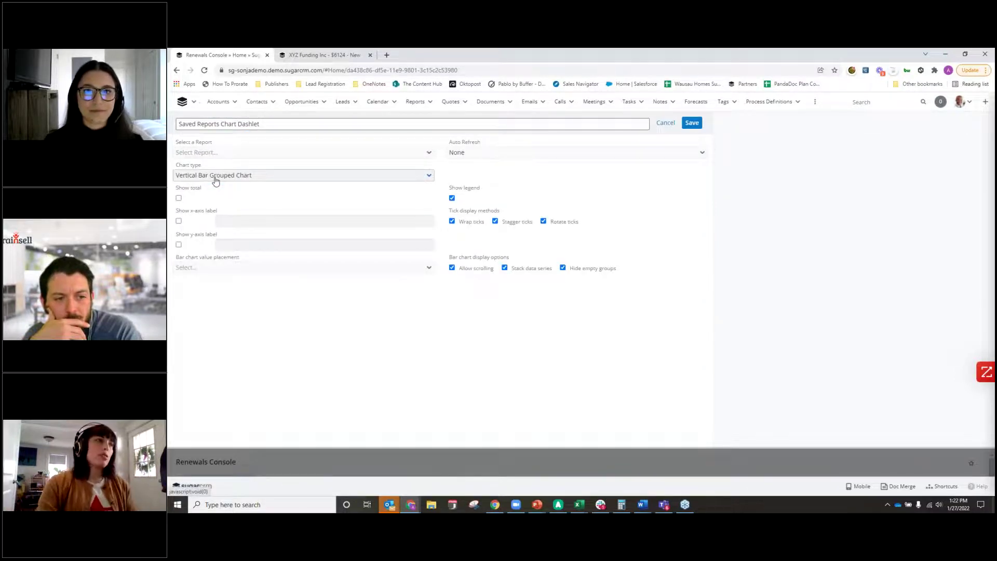
Choose the Test for Webinar report for the dashlet, set Auto Refresh to Every 15 Minutes, and save it
{"action": "left_click", "coordinate": [218, 155]}
{"action": "type", "text": "test"}
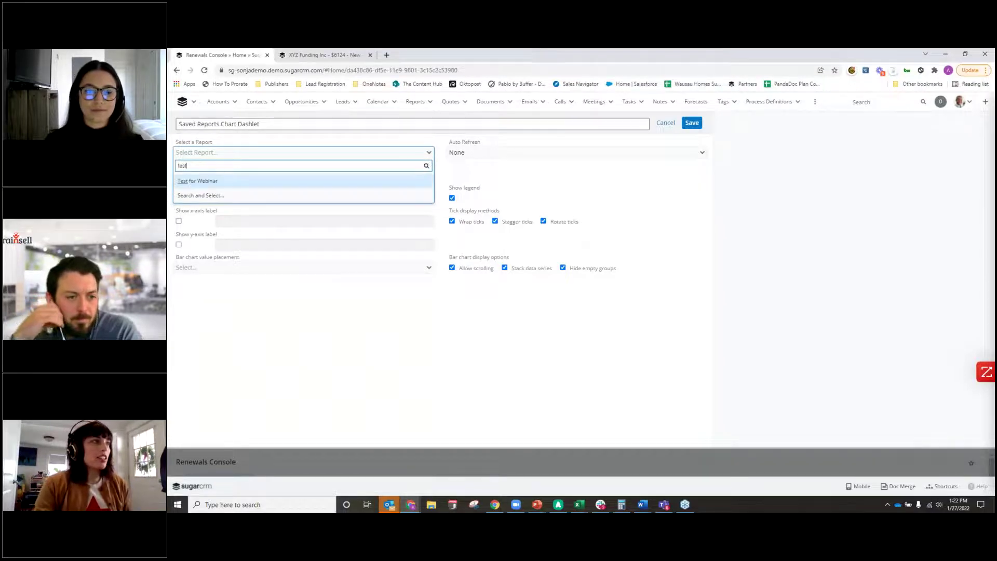
{"action": "key", "text": "Return"}
{"action": "left_click", "coordinate": [492, 153]}
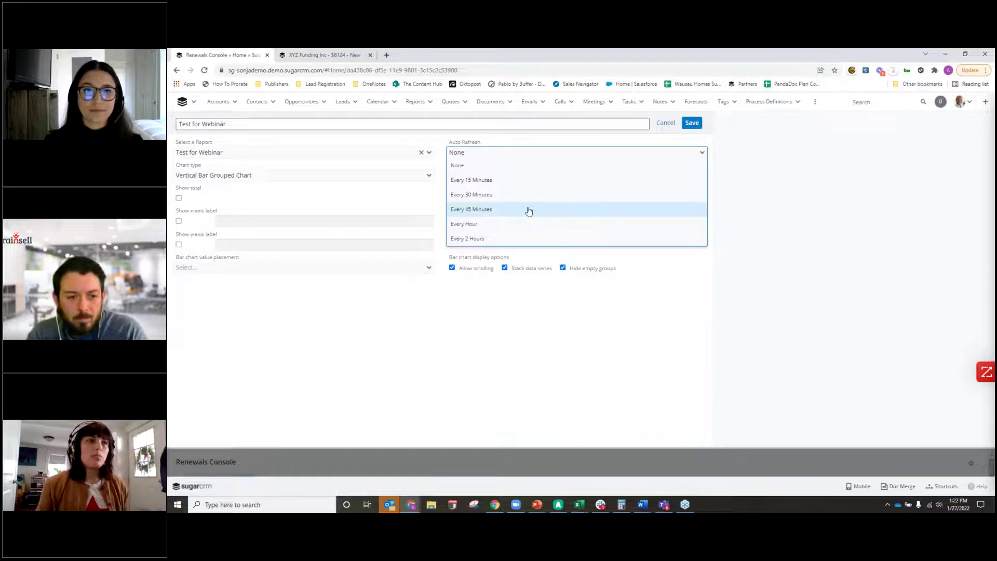
{"action": "left_click", "coordinate": [526, 180]}
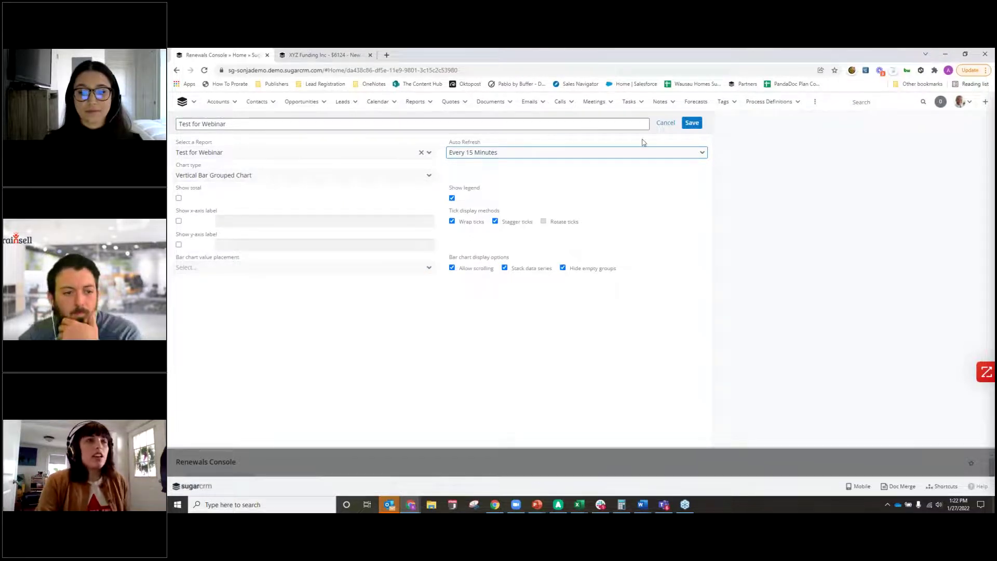
{"action": "left_click", "coordinate": [698, 126]}
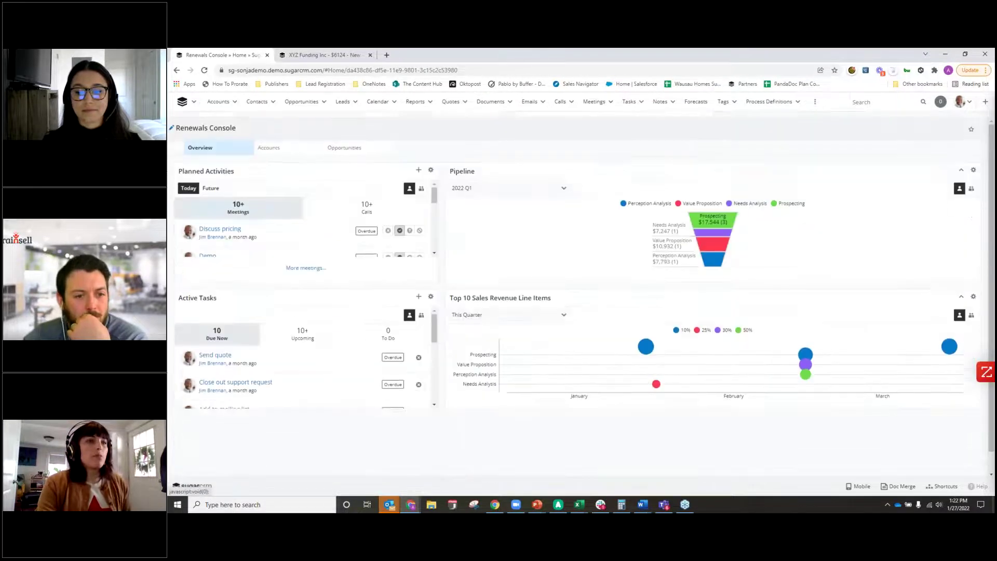
Shrink the Test for Webinar dashlet and move it to the upper-left corner of the dashboard, above Planned Activities
{"action": "scroll", "coordinate": [916, 430], "scroll_direction": "down", "scroll_amount": 1}
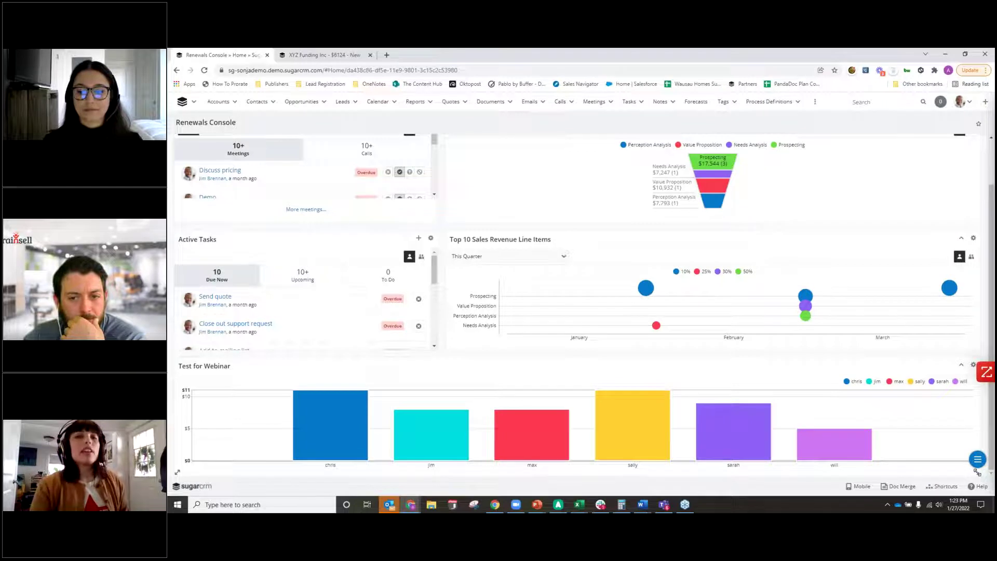
{"action": "left_click_drag", "start_coordinate": [966, 474], "coordinate": [641, 476]}
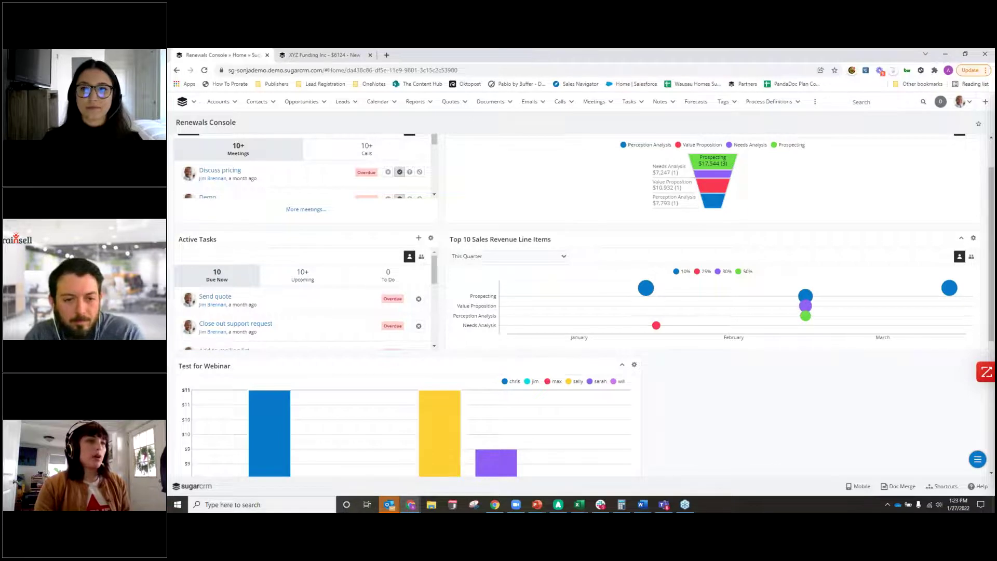
{"action": "left_click_drag", "start_coordinate": [366, 365], "coordinate": [496, 229]}
{"action": "scroll", "coordinate": [799, 410], "scroll_direction": "down", "scroll_amount": 3}
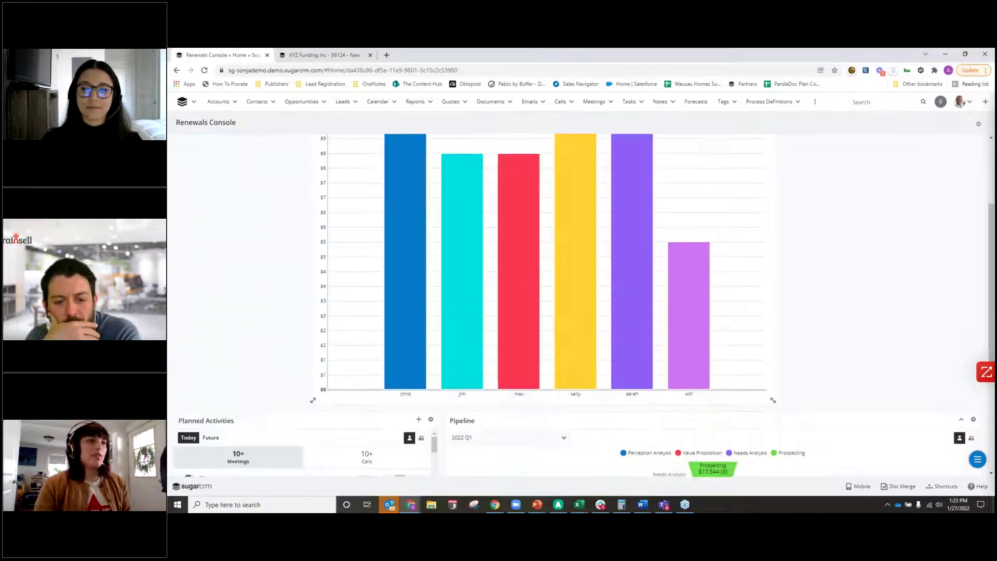
{"action": "left_click_drag", "start_coordinate": [775, 399], "coordinate": [709, 267]}
{"action": "scroll", "coordinate": [395, 219], "scroll_direction": "up", "scroll_amount": 3}
{"action": "left_click_drag", "start_coordinate": [388, 164], "coordinate": [255, 171]}
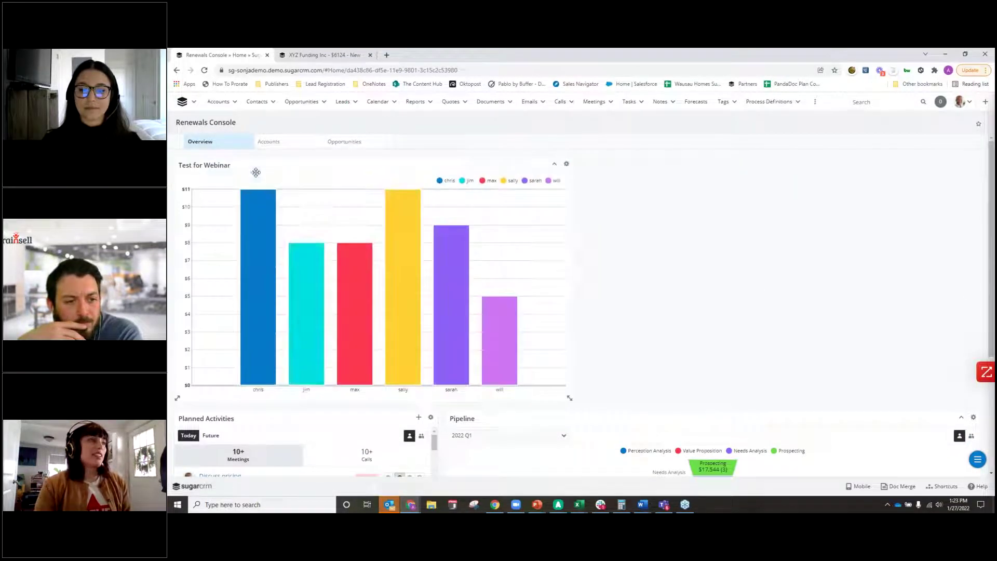
Drill into the first user's bar in the dashlet chart, preview the QR&E Corp opportunity, and close the list
{"action": "left_click", "coordinate": [273, 268]}
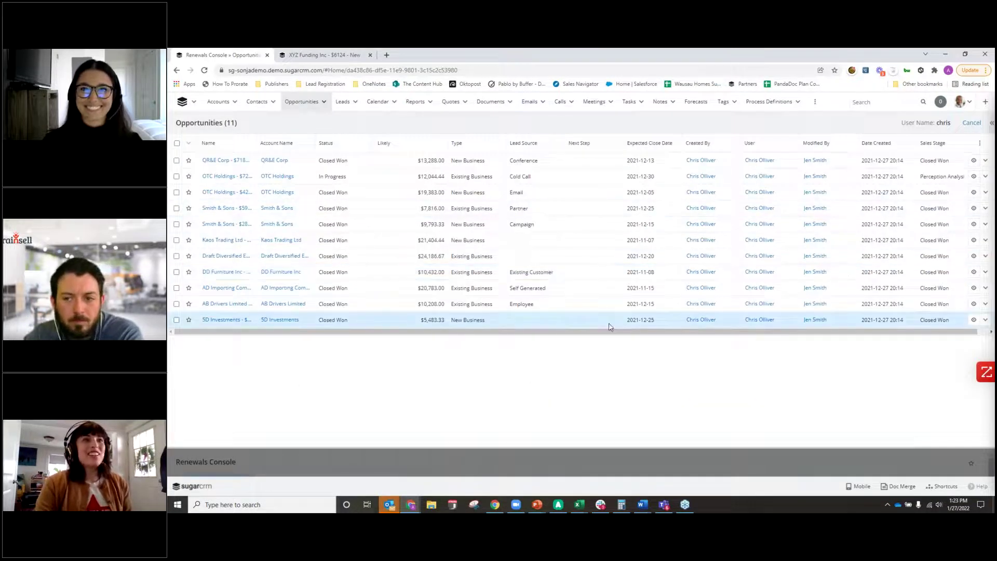
{"action": "left_click", "coordinate": [974, 160]}
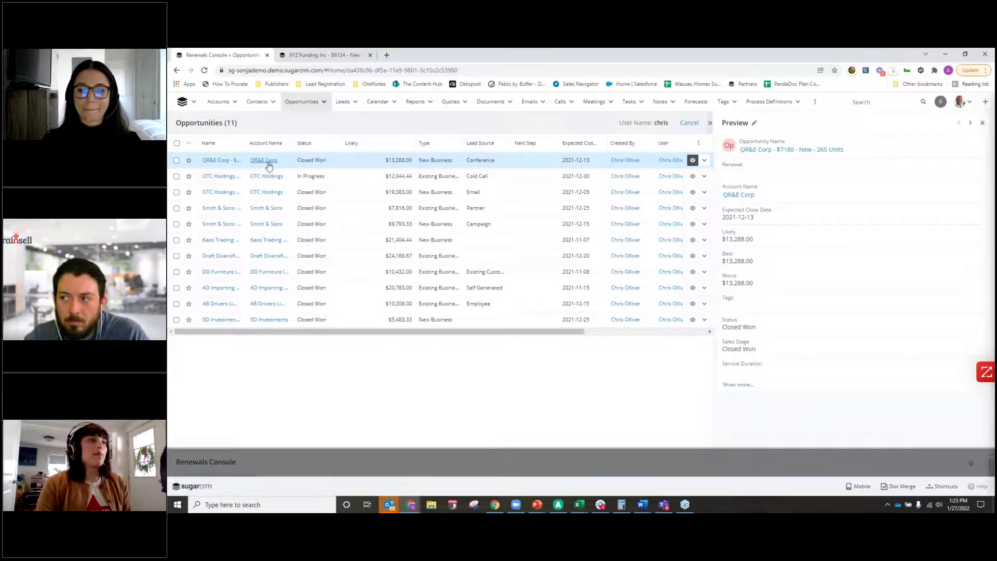
{"action": "left_click", "coordinate": [689, 123]}
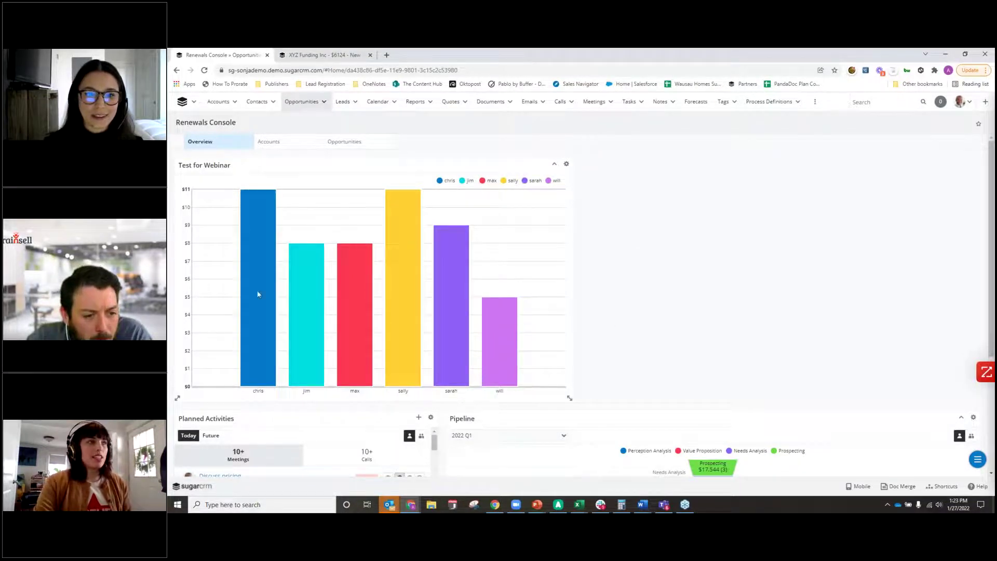
Narrow the Test for Webinar dashlet to the width of Planned Activities, rename it Sales By Rep, and save
{"action": "left_click_drag", "start_coordinate": [567, 399], "coordinate": [440, 381]}
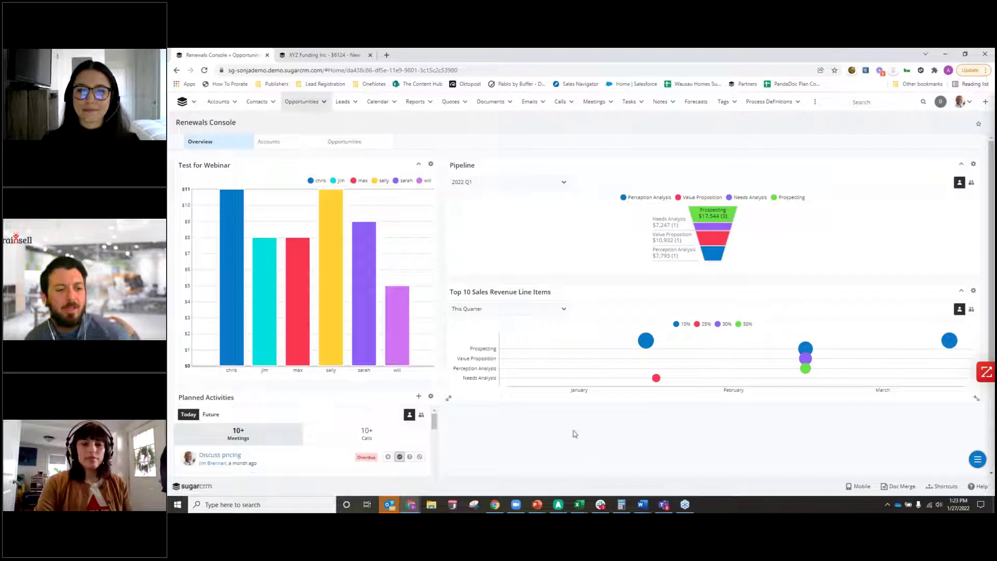
{"action": "left_click", "coordinate": [430, 164]}
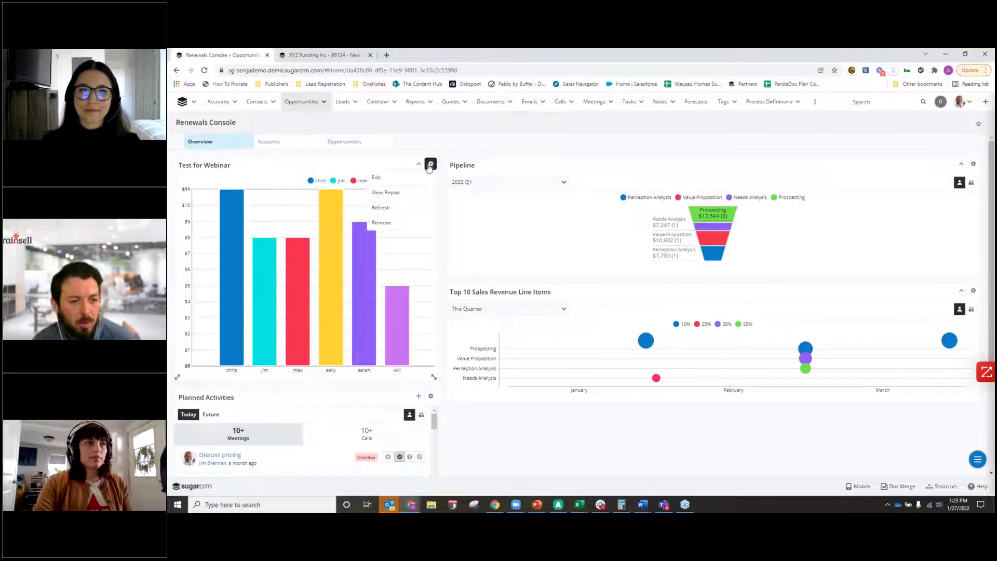
{"action": "left_click", "coordinate": [397, 182]}
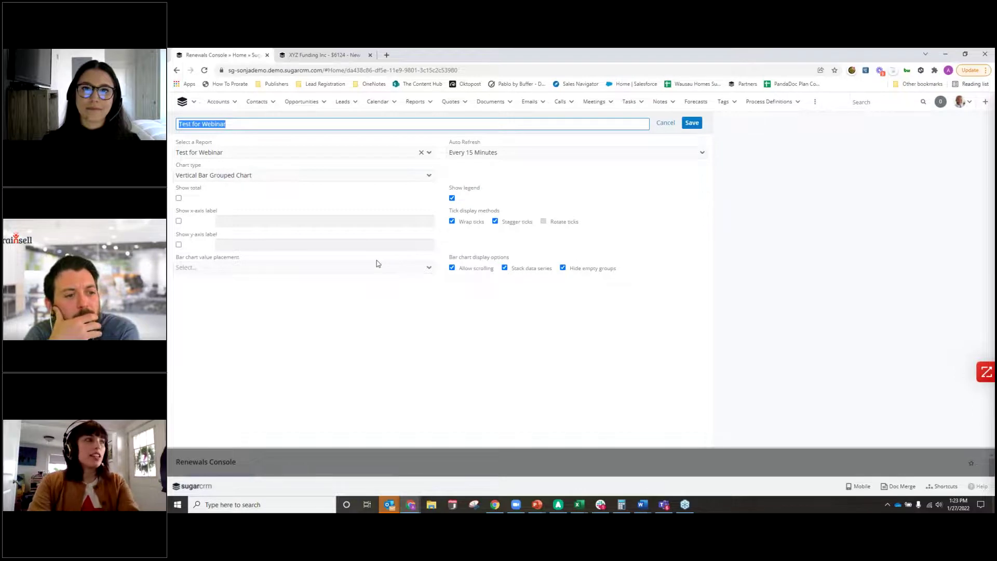
{"action": "key", "text": "BackSpace"}
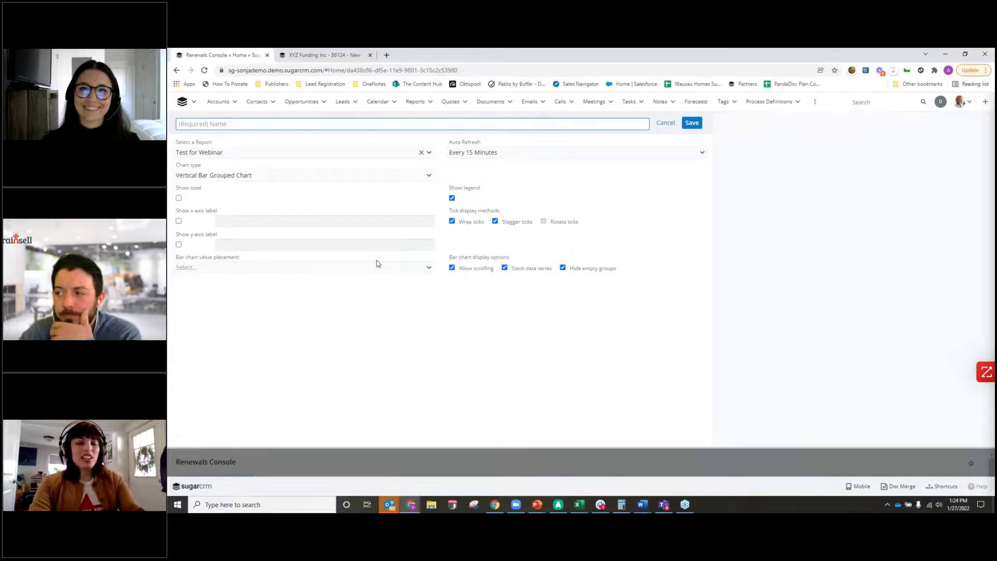
{"action": "type", "text": "Sales "}
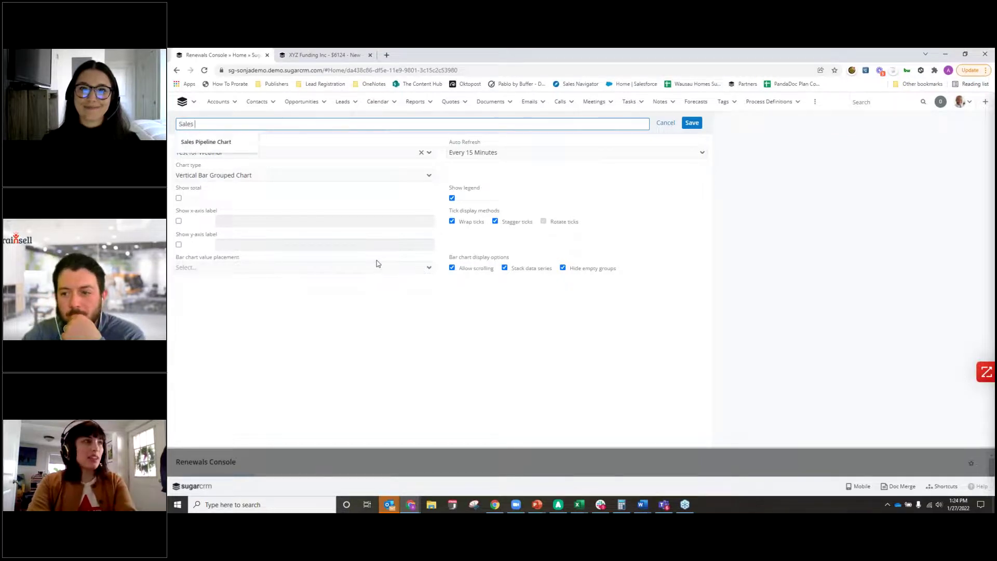
{"action": "type", "text": "By Rep"}
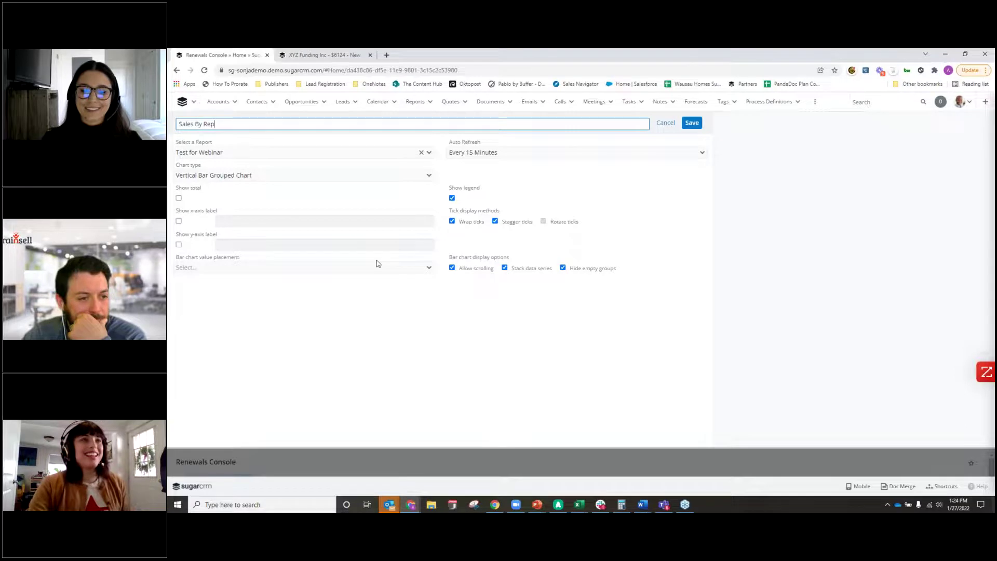
{"action": "left_click", "coordinate": [692, 123]}
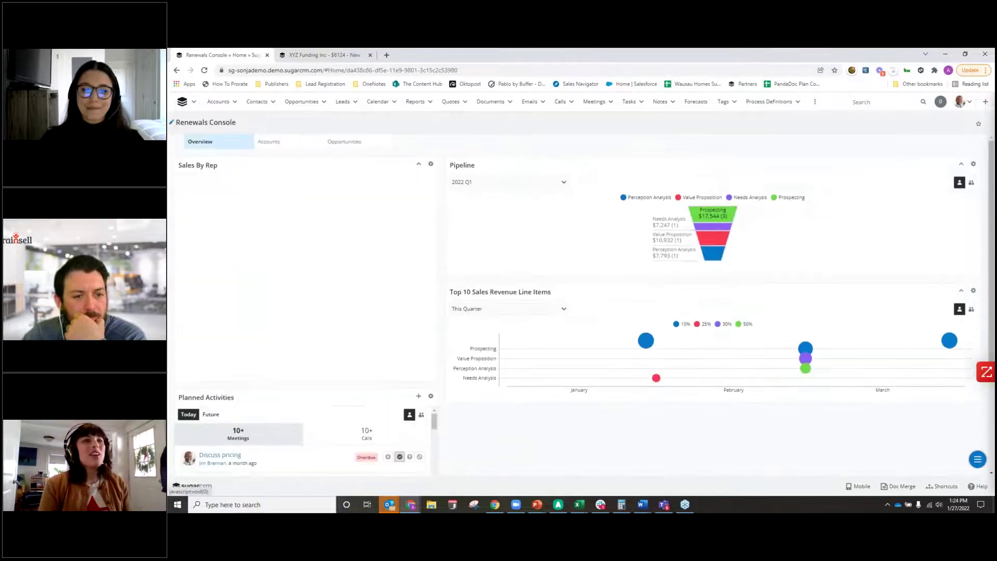
Start adding another dashlet to the Renewals Console dashboard and choose the List View dashlet type
{"action": "scroll", "coordinate": [670, 231], "scroll_direction": "down", "scroll_amount": 3}
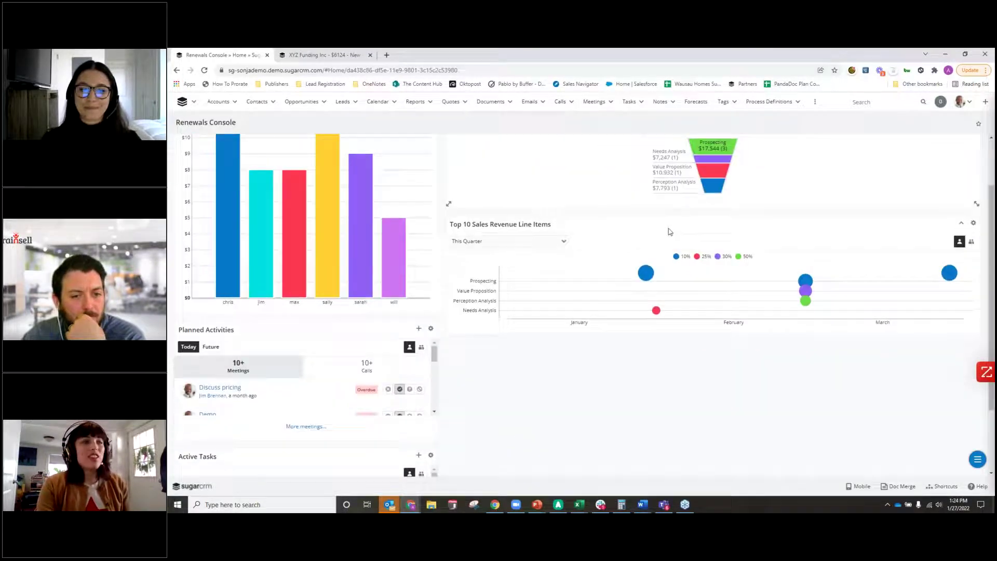
{"action": "left_click", "coordinate": [978, 458]}
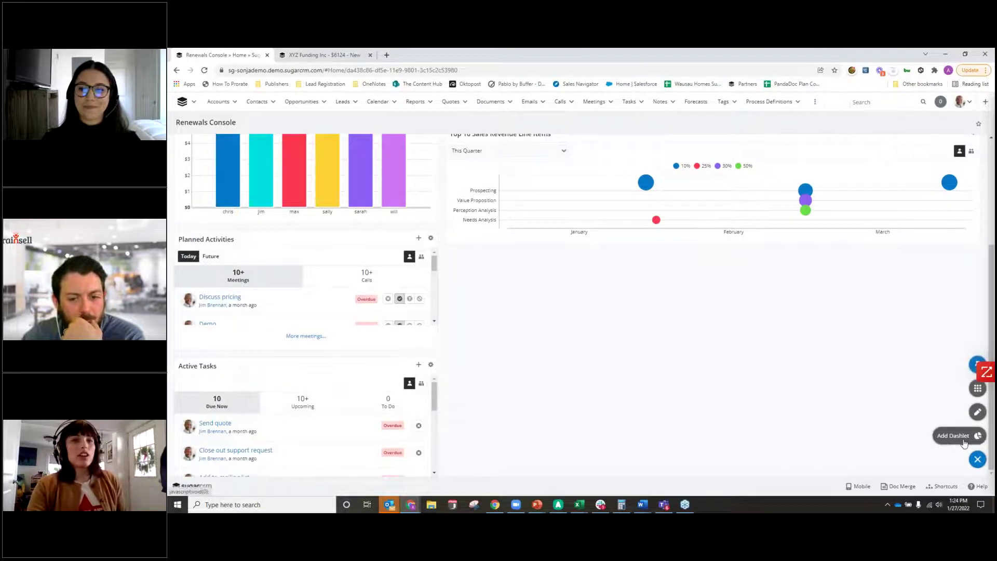
{"action": "left_click", "coordinate": [964, 440]}
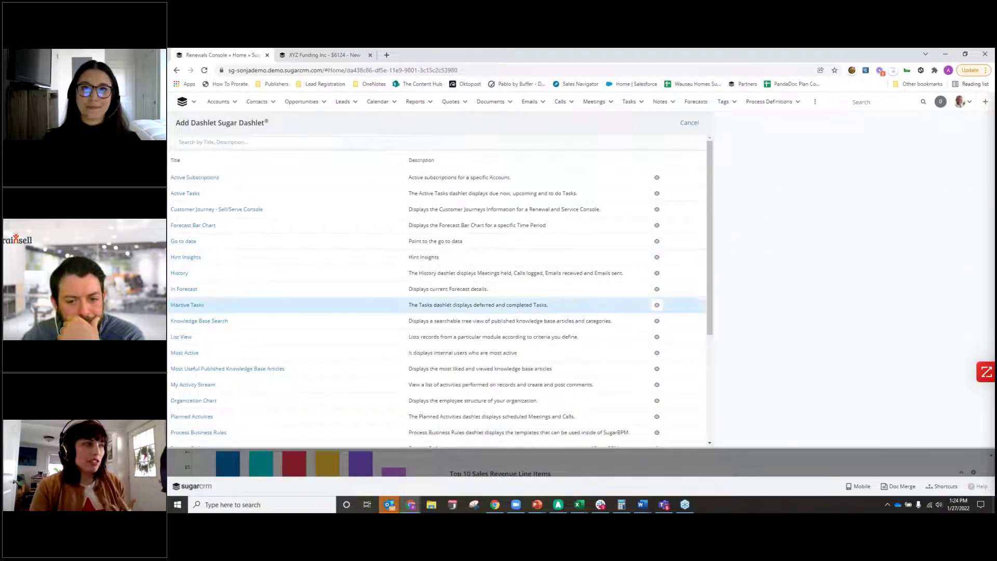
{"action": "scroll", "coordinate": [386, 359], "scroll_direction": "down", "scroll_amount": 3}
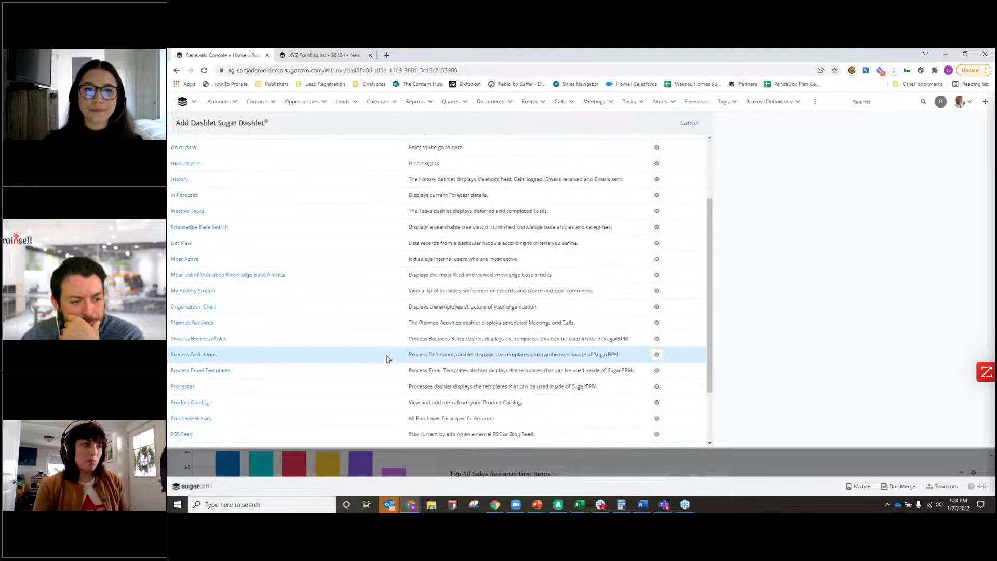
{"action": "scroll", "coordinate": [387, 359], "scroll_direction": "down", "scroll_amount": 3}
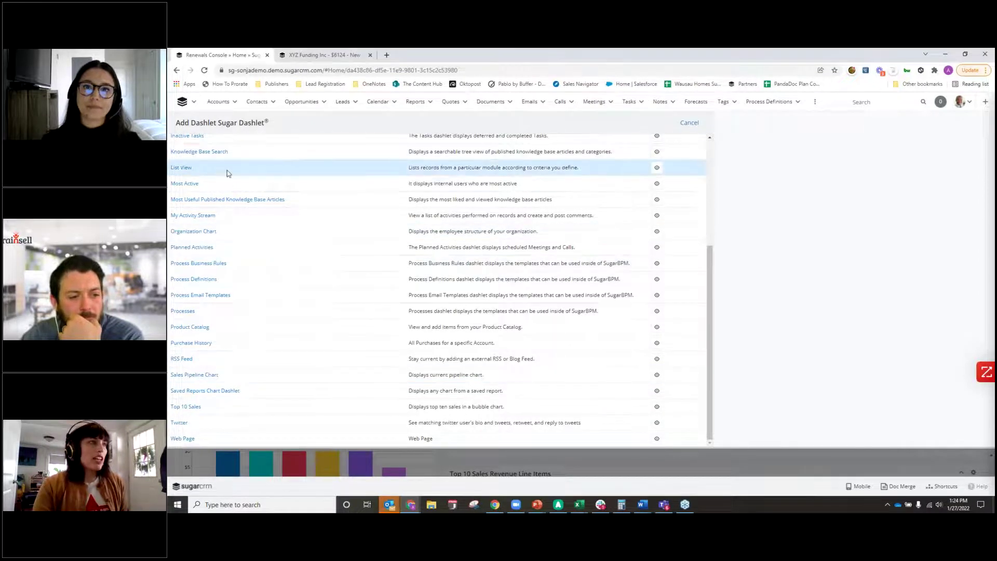
{"action": "scroll", "coordinate": [230, 193], "scroll_direction": "up", "scroll_amount": 1}
{"action": "scroll", "coordinate": [182, 202], "scroll_direction": "up", "scroll_amount": 1}
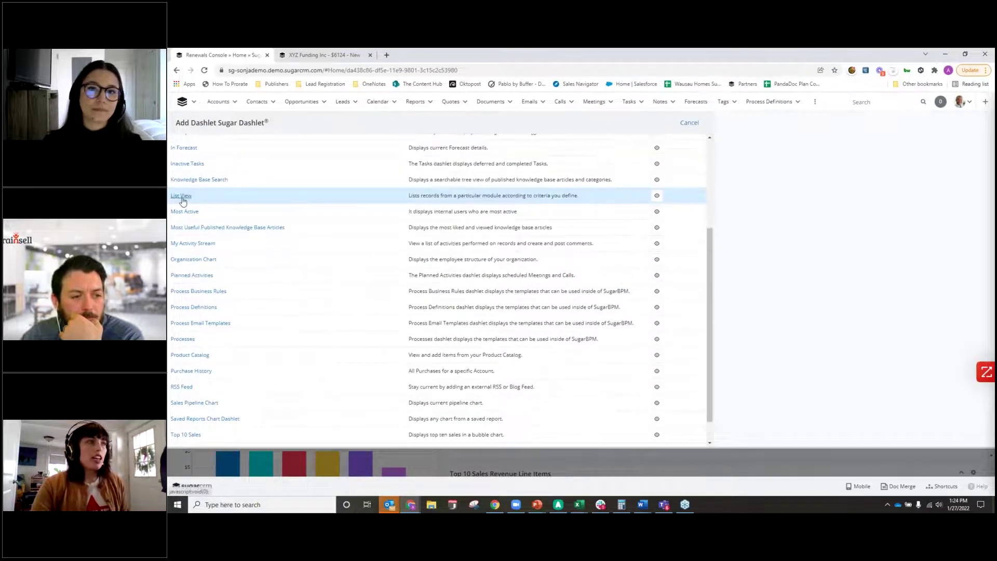
{"action": "left_click", "coordinate": [182, 196]}
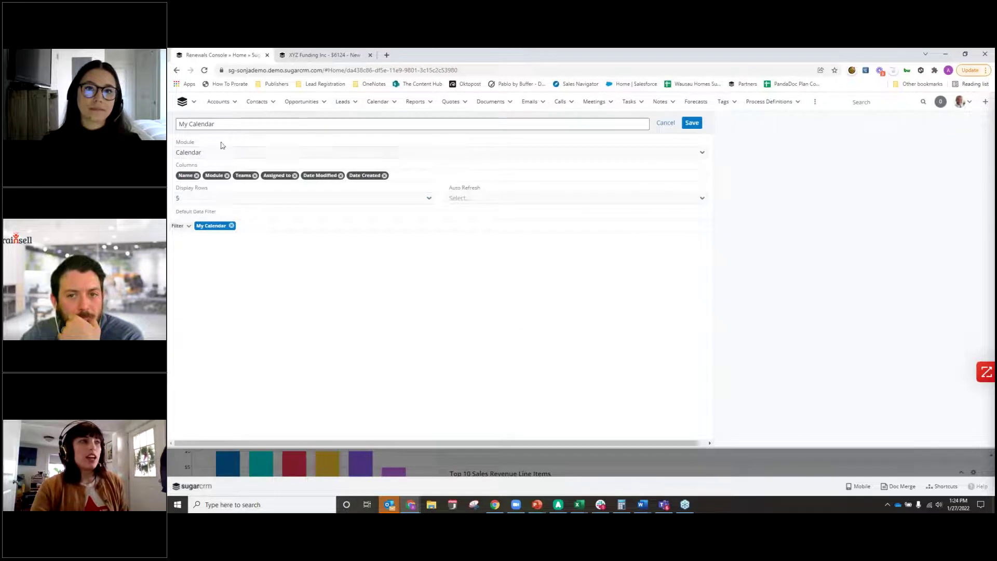
Set the List View dashlet's module to Opportunities
{"action": "left_click", "coordinate": [208, 152]}
{"action": "scroll", "coordinate": [227, 270], "scroll_direction": "down", "scroll_amount": 3}
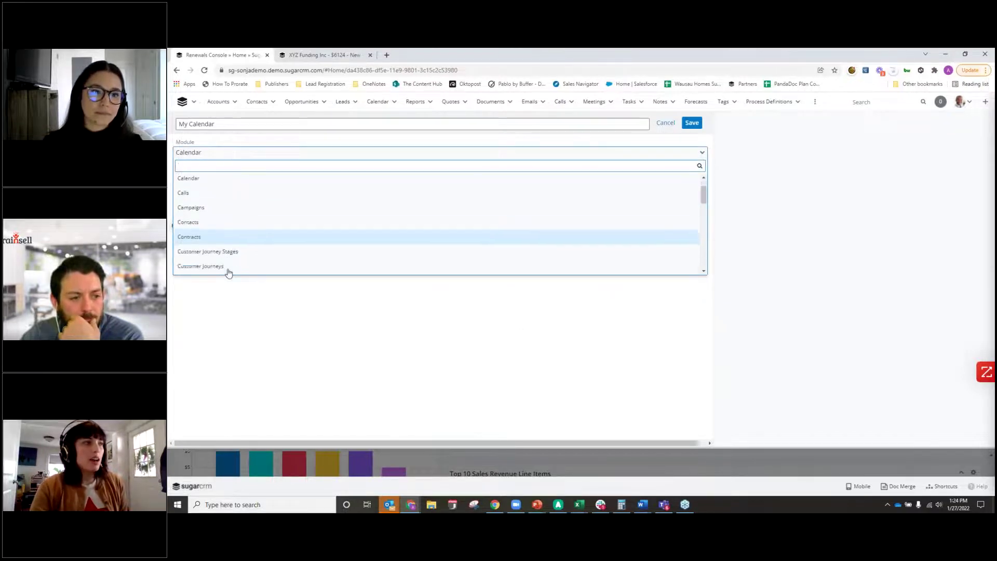
{"action": "scroll", "coordinate": [227, 271], "scroll_direction": "down", "scroll_amount": 6}
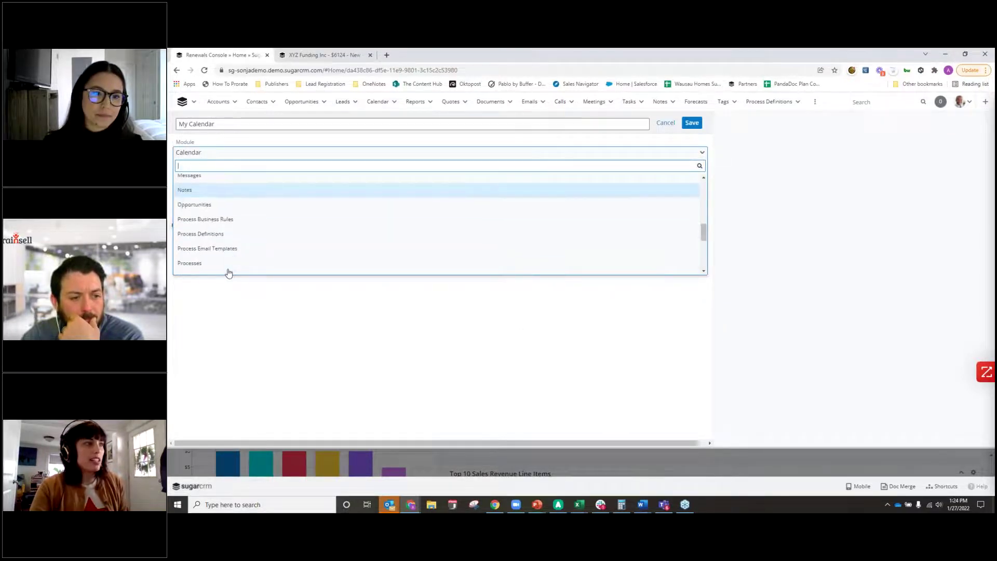
{"action": "left_click", "coordinate": [198, 185]}
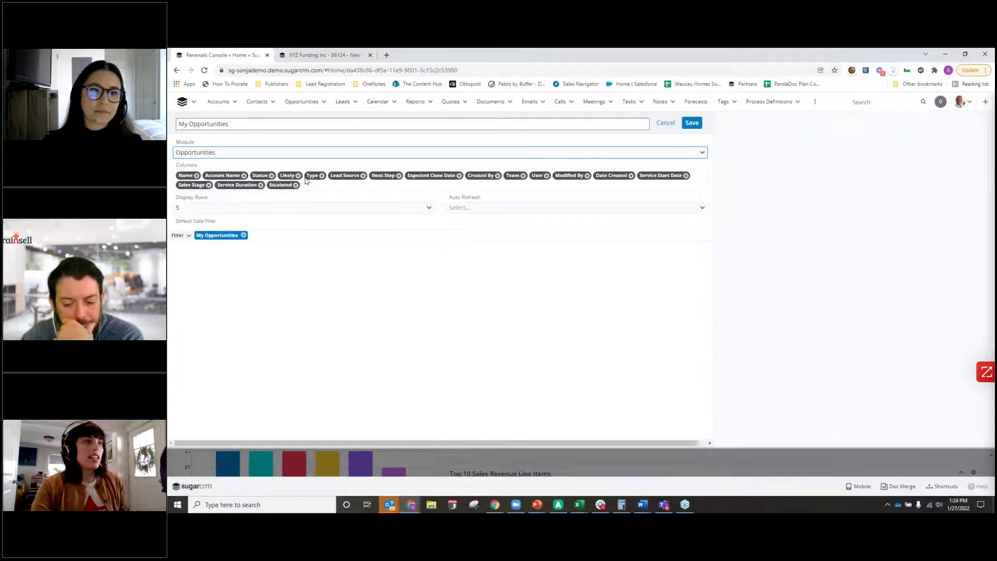
Remove the surplus columns from the list view dashlet, keeping only Name, Account Name, Status, Likely and User
{"action": "left_click", "coordinate": [322, 176]}
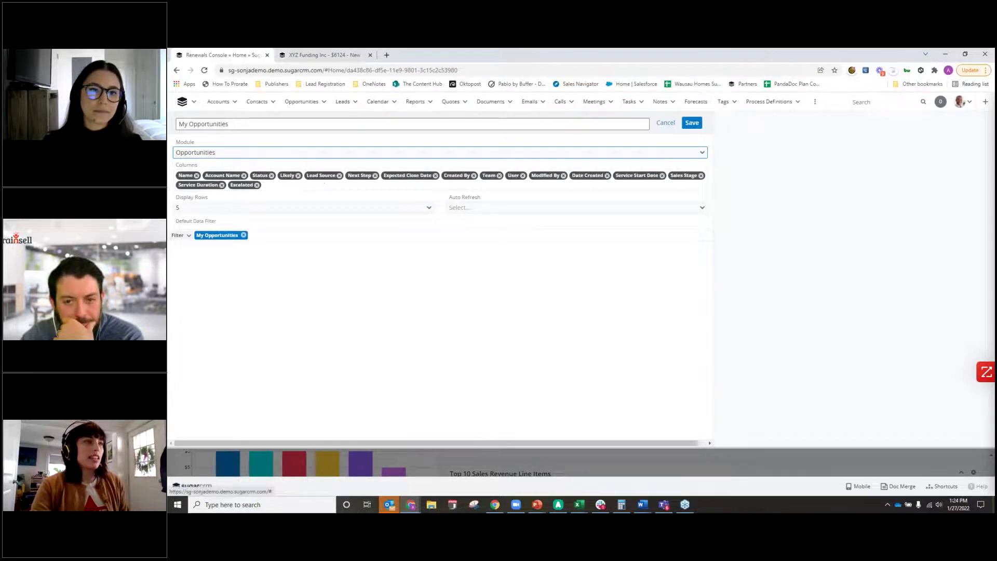
{"action": "left_click", "coordinate": [339, 176]}
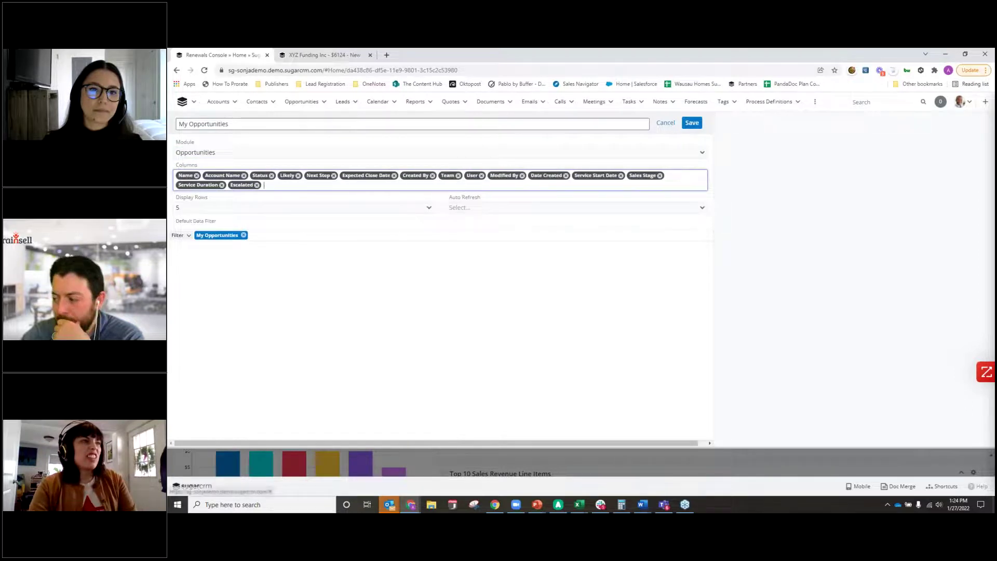
{"action": "left_click", "coordinate": [334, 175]}
{"action": "left_click", "coordinate": [359, 176]}
{"action": "left_click", "coordinate": [337, 176]}
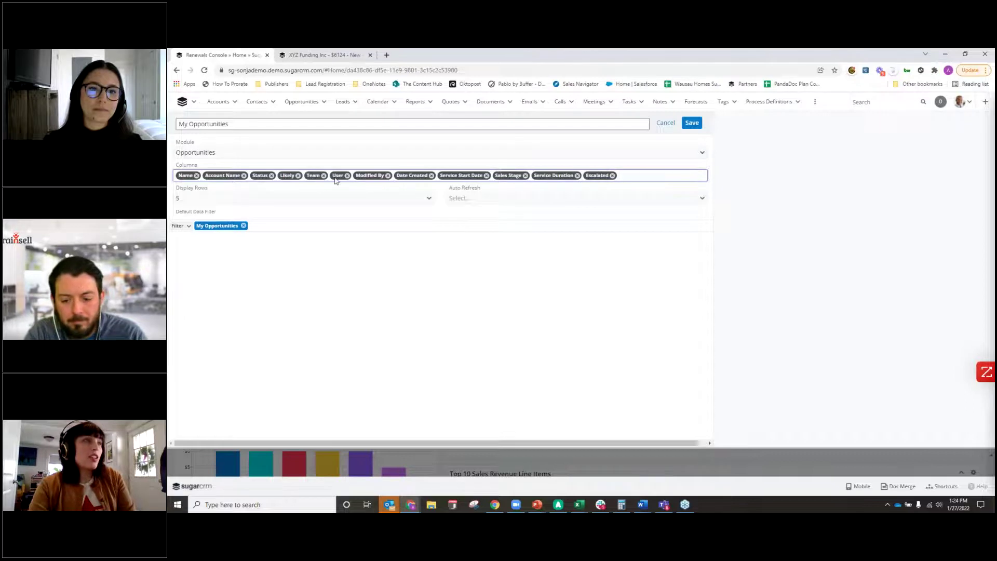
{"action": "left_click", "coordinate": [324, 175]}
{"action": "left_click", "coordinate": [362, 176]}
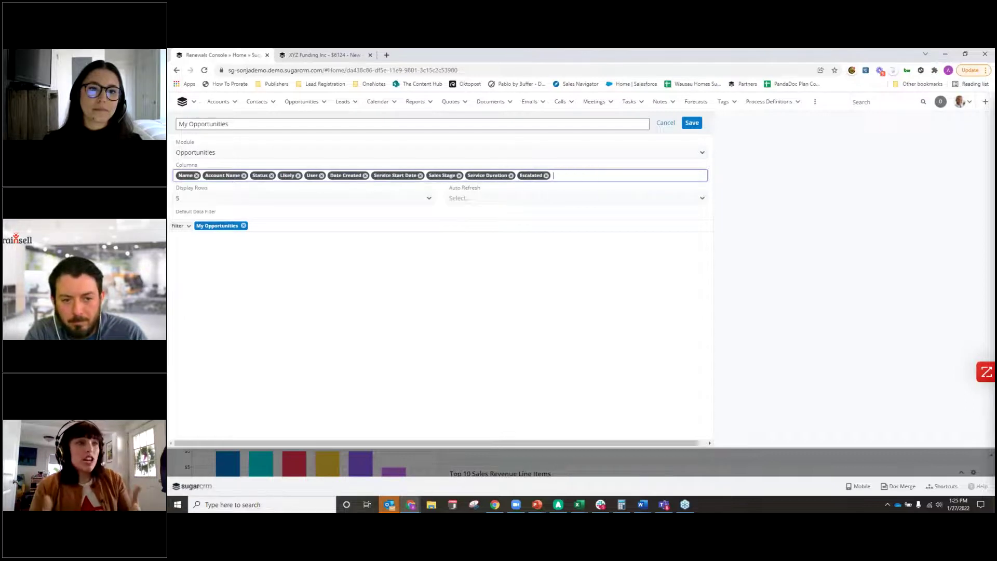
{"action": "left_click", "coordinate": [365, 176]}
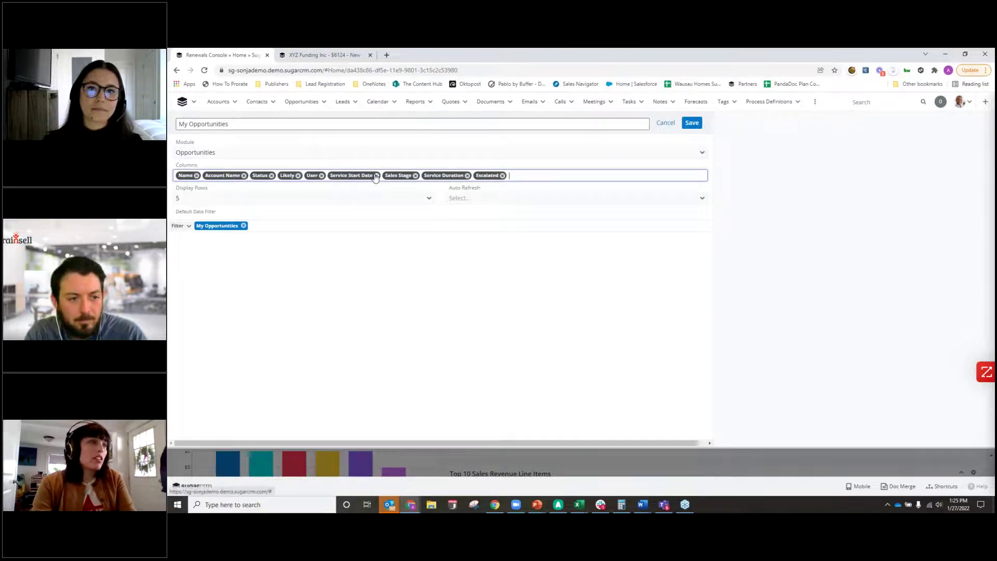
{"action": "left_click", "coordinate": [374, 176]}
{"action": "left_click", "coordinate": [360, 176]}
{"action": "left_click", "coordinate": [374, 176]}
{"action": "left_click", "coordinate": [358, 175]}
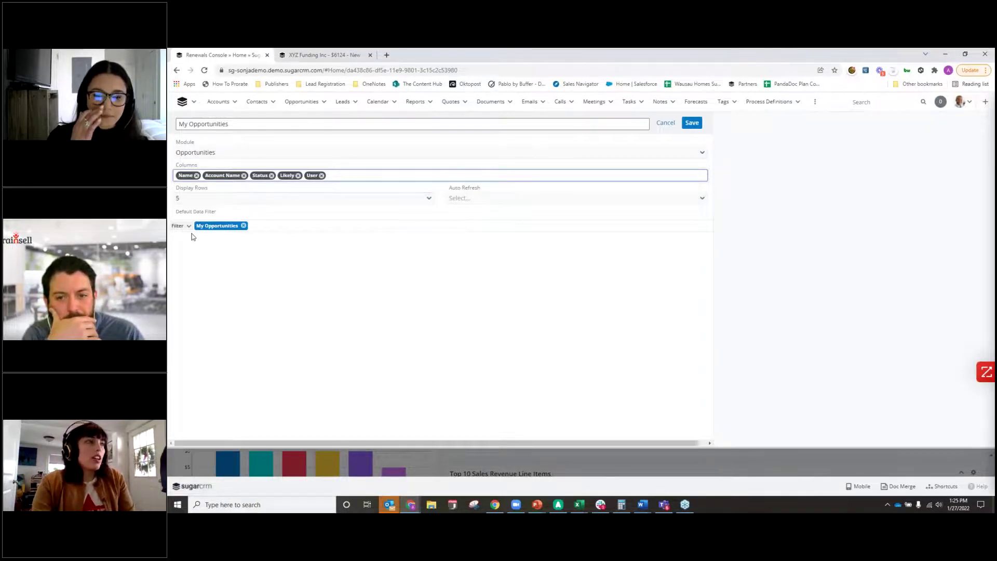
Build a new default data filter for the dashlet with the condition Expected Close Date last year
{"action": "left_click", "coordinate": [177, 228]}
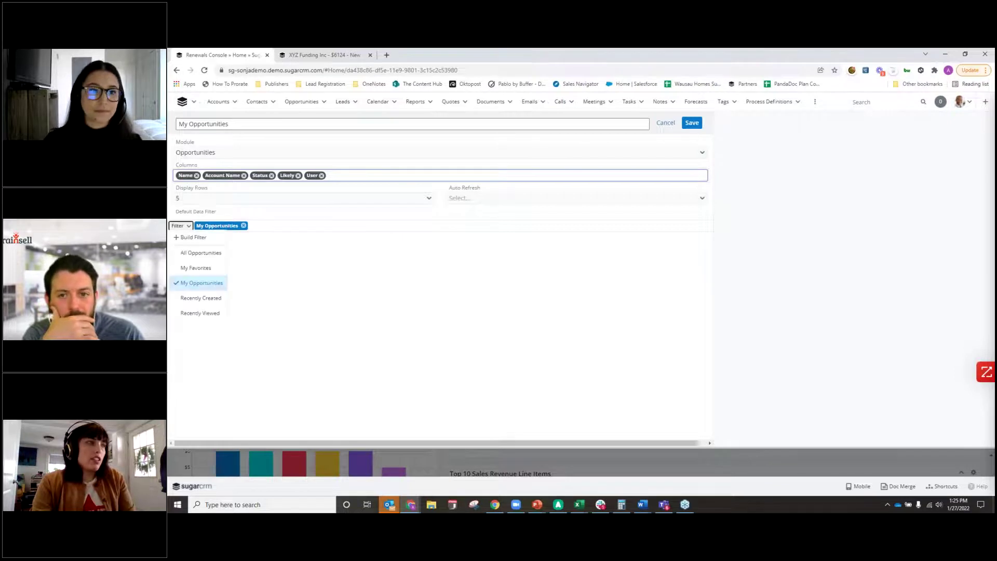
{"action": "left_click", "coordinate": [182, 237]}
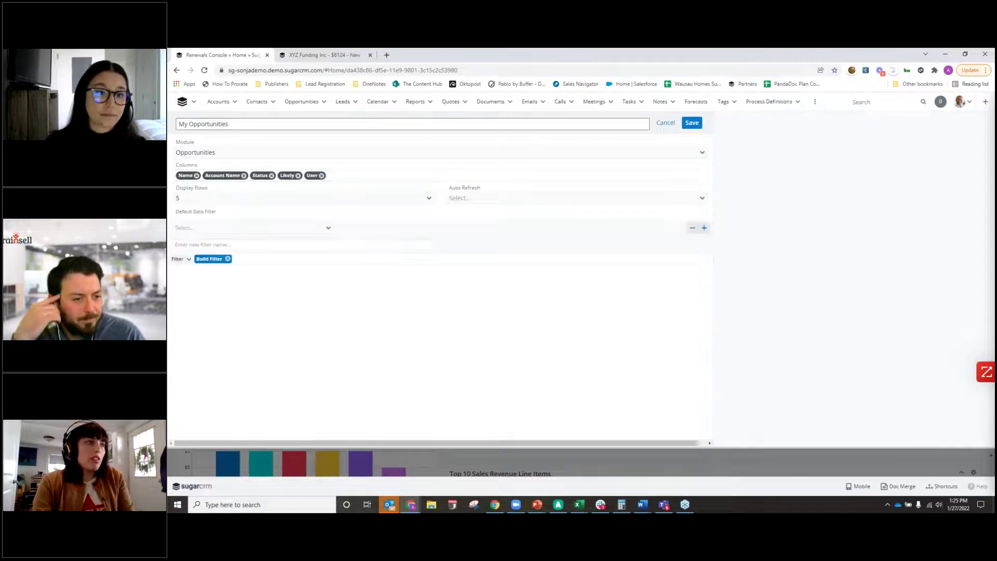
{"action": "left_click", "coordinate": [207, 228]}
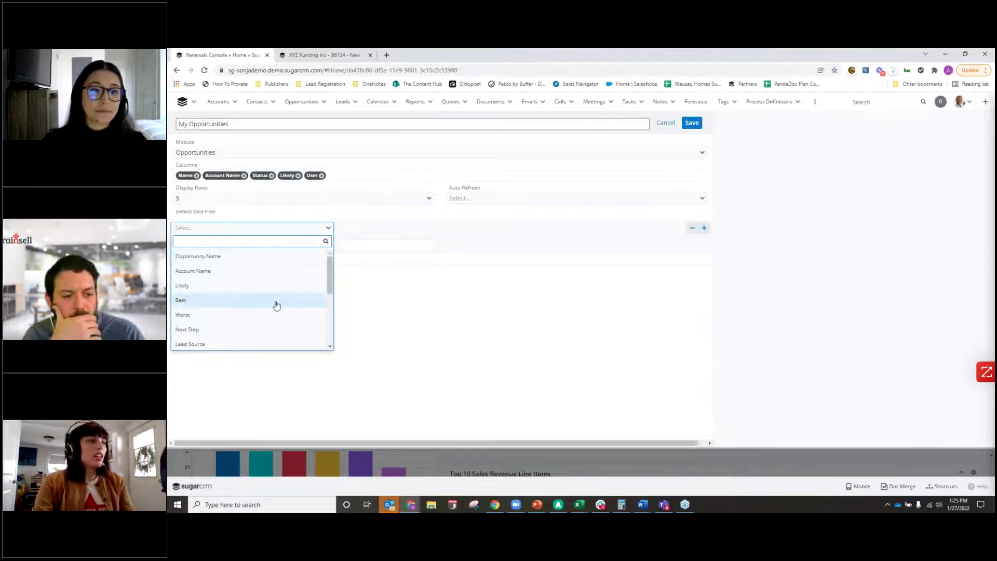
{"action": "left_click", "coordinate": [245, 257]}
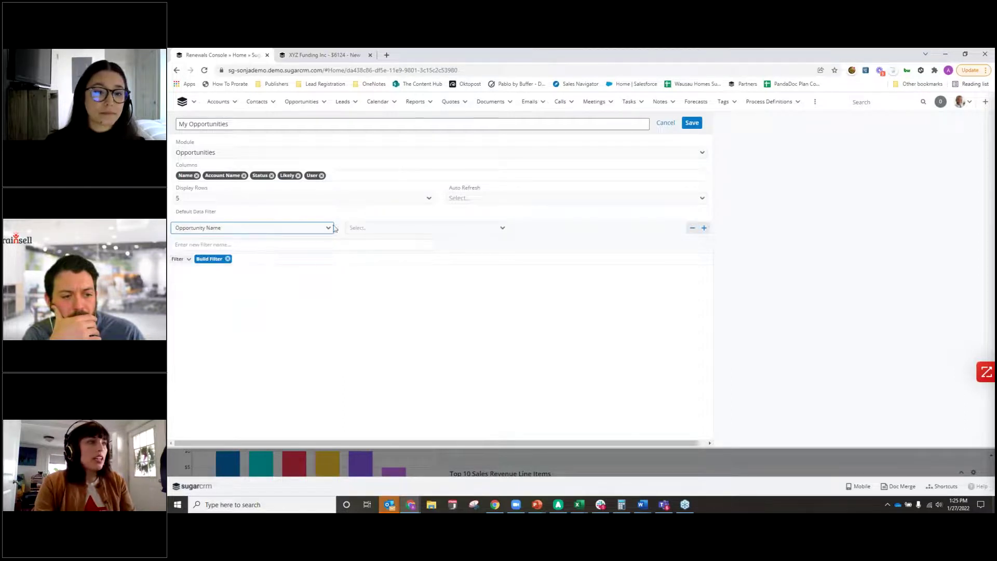
{"action": "left_click", "coordinate": [370, 227]}
{"action": "left_click", "coordinate": [323, 227]}
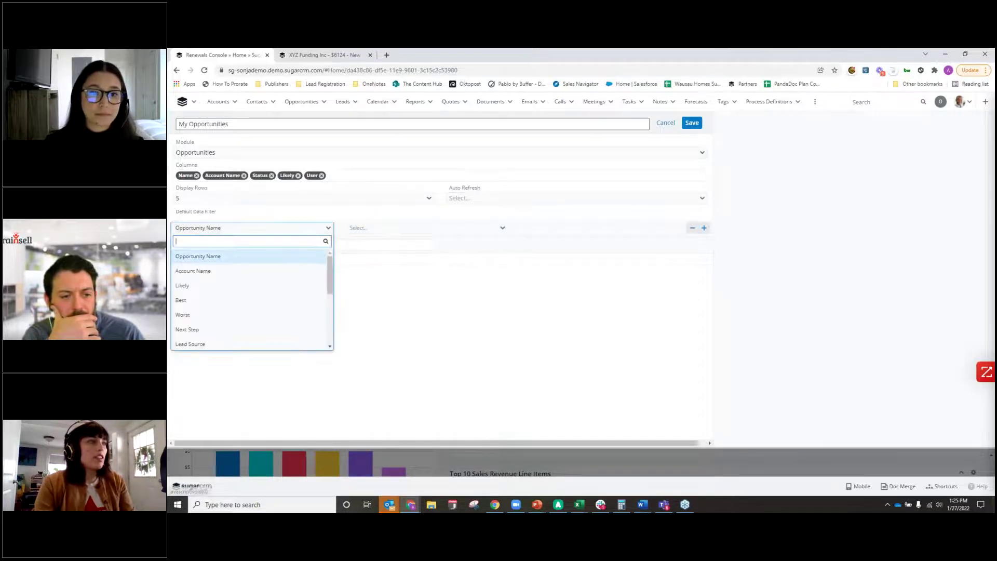
{"action": "type", "text": "dat"}
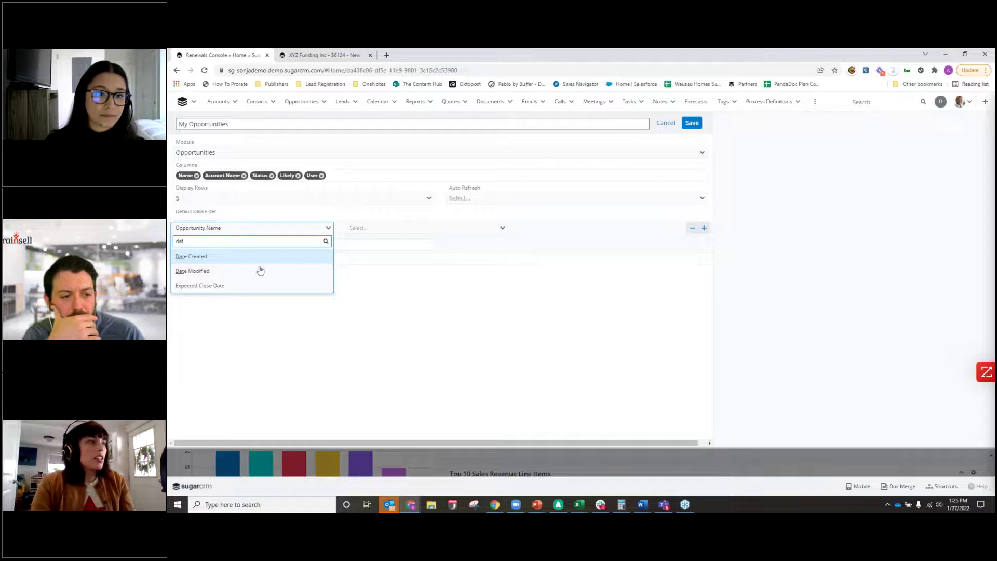
{"action": "left_click", "coordinate": [254, 285]}
{"action": "left_click", "coordinate": [428, 231]}
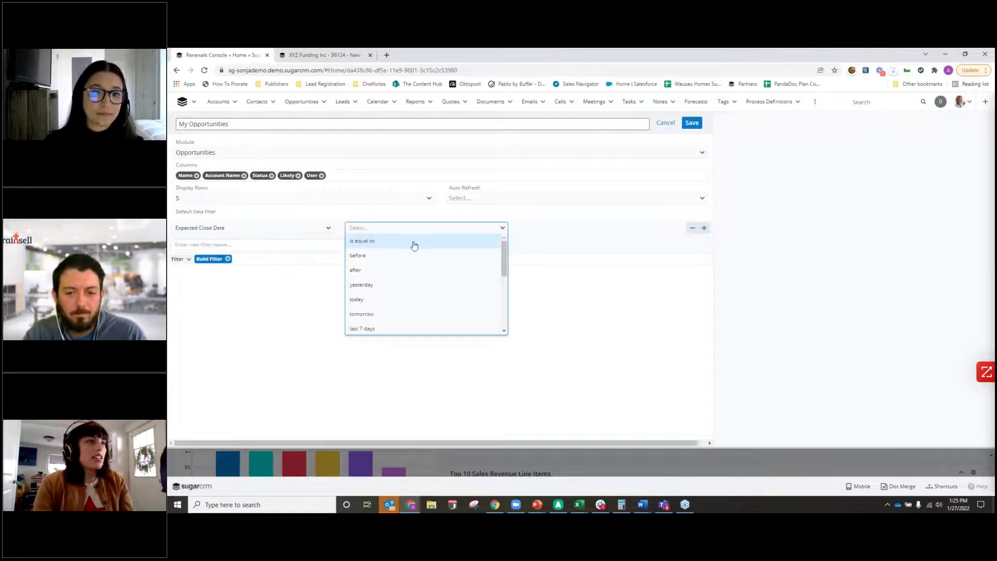
{"action": "scroll", "coordinate": [406, 323], "scroll_direction": "down", "scroll_amount": 2}
{"action": "scroll", "coordinate": [410, 318], "scroll_direction": "down", "scroll_amount": 3}
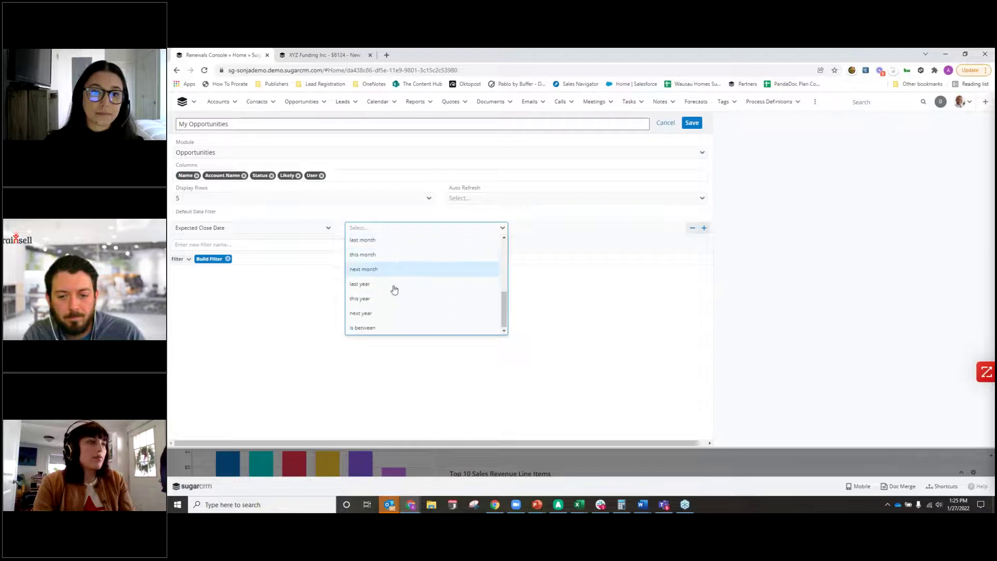
{"action": "left_click", "coordinate": [394, 299]}
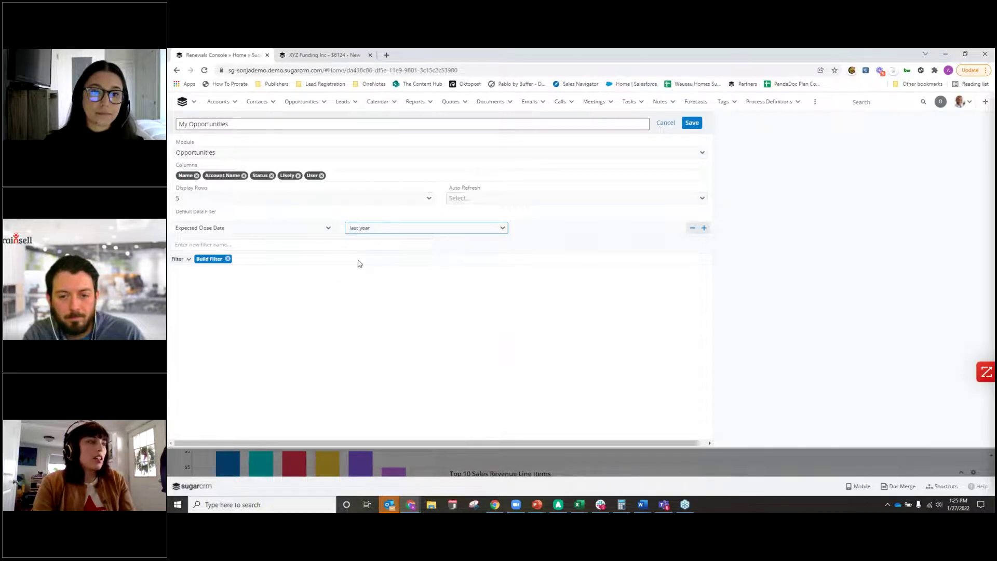
Add a second condition to the dashlet's data filter on the Status field with the operator is any of
{"action": "left_click", "coordinate": [704, 227]}
{"action": "left_click", "coordinate": [240, 251]}
{"action": "type", "text": "st"}
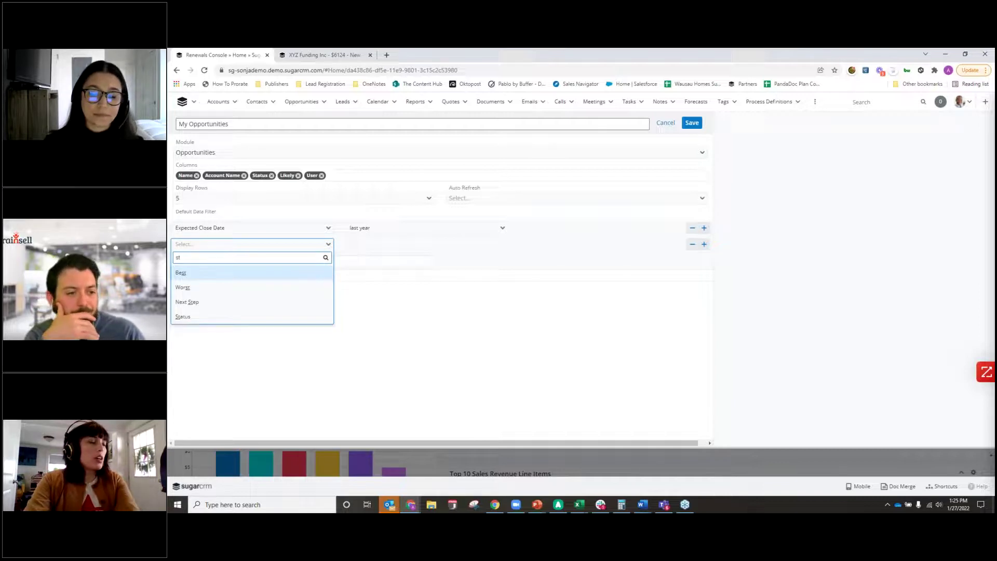
{"action": "left_click", "coordinate": [196, 316]}
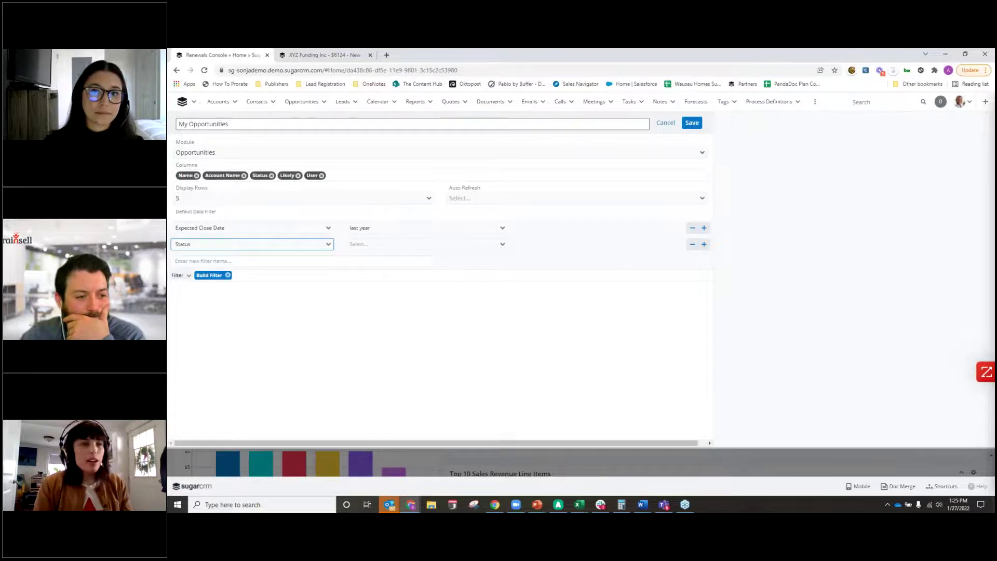
{"action": "left_click", "coordinate": [367, 245]}
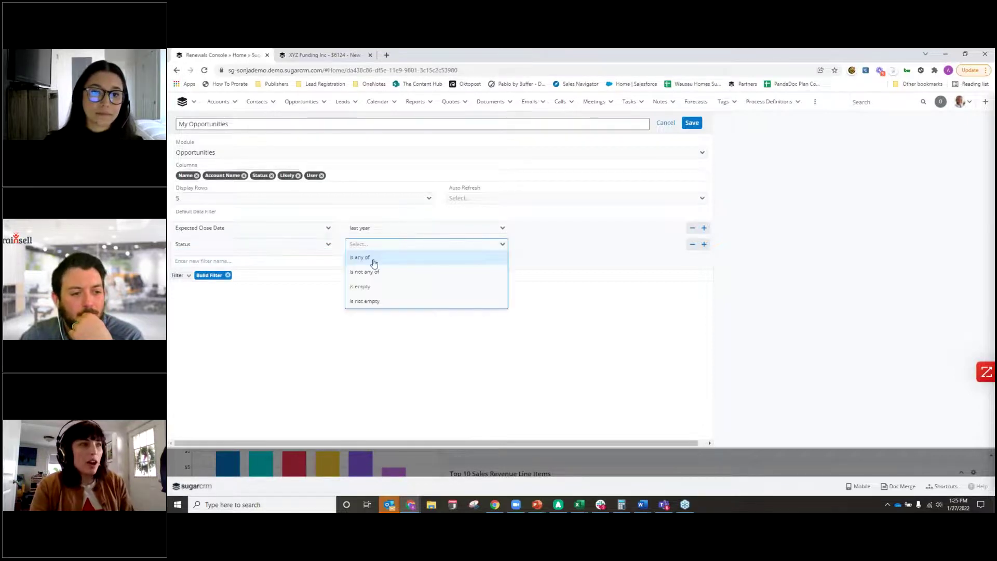
{"action": "left_click", "coordinate": [374, 263]}
Check the Status field of the open XYZ Funding Inc opportunity, set the filter's Status value to Closed Won and save the dashlet
{"action": "left_click", "coordinate": [319, 55]}
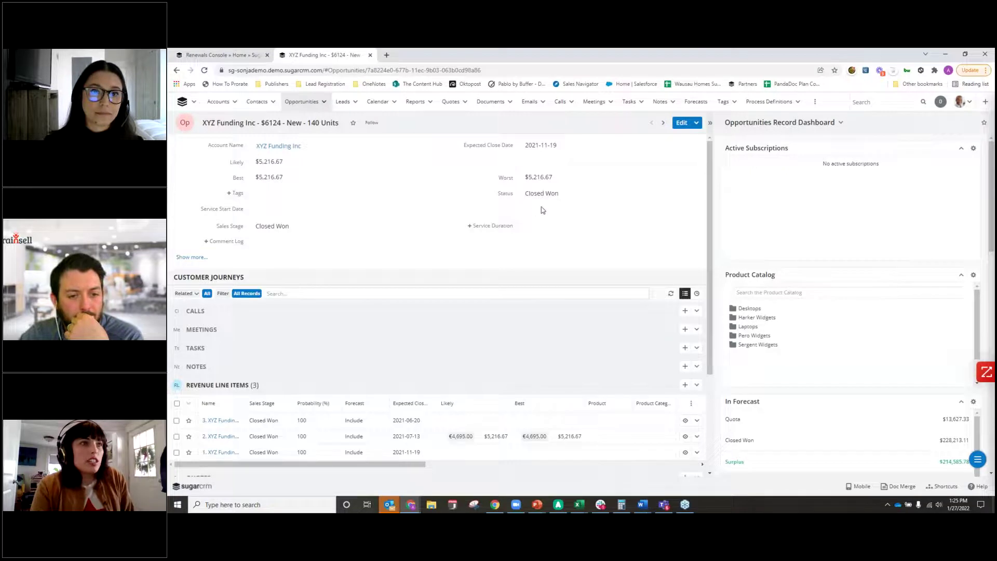
{"action": "left_click", "coordinate": [210, 54]}
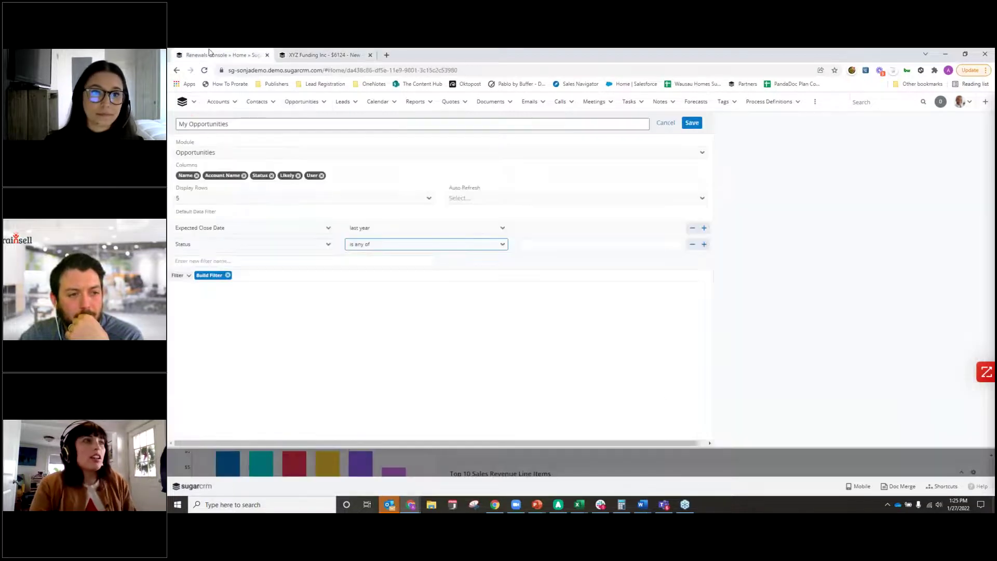
{"action": "left_click", "coordinate": [539, 244]}
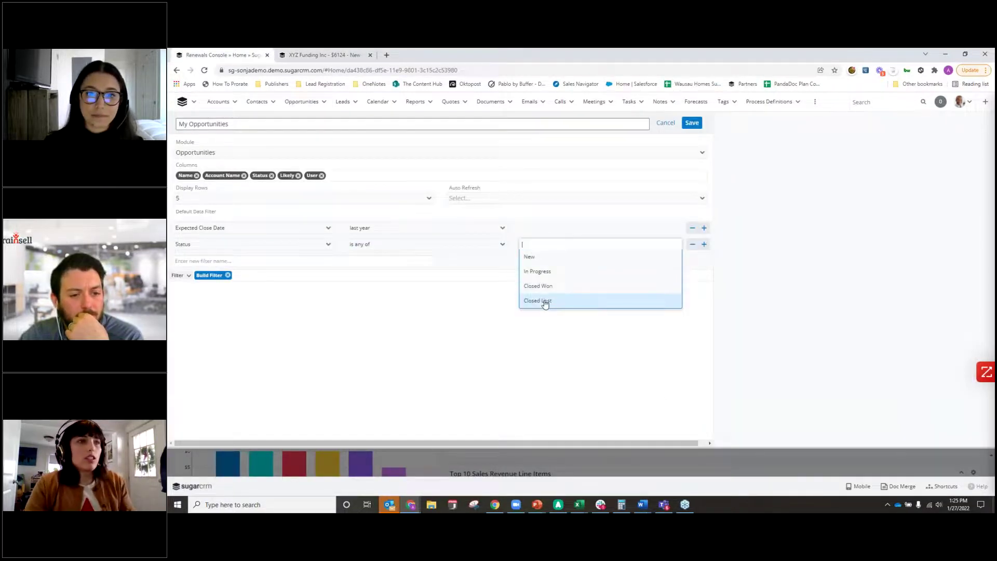
{"action": "left_click", "coordinate": [544, 287]}
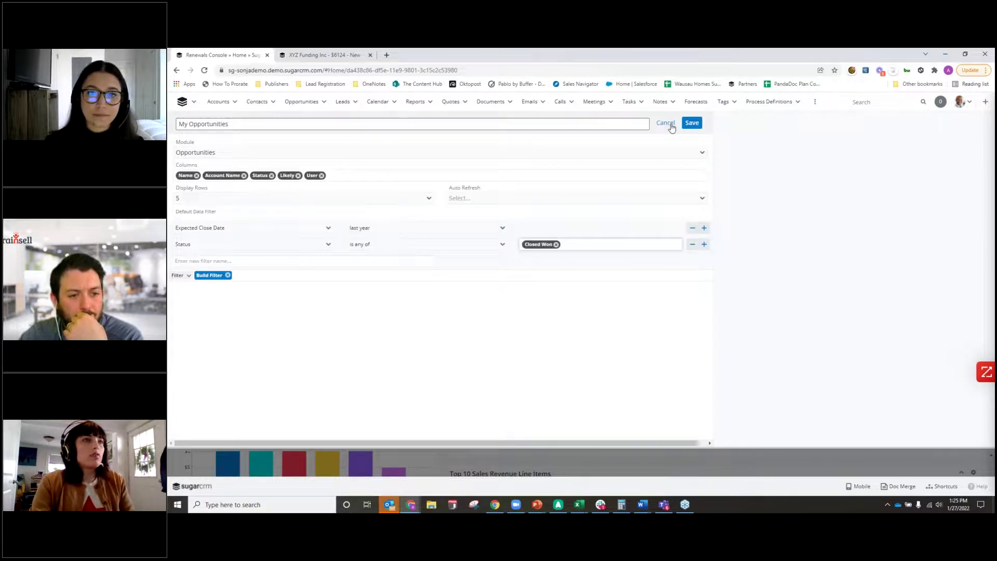
{"action": "left_click", "coordinate": [691, 124]}
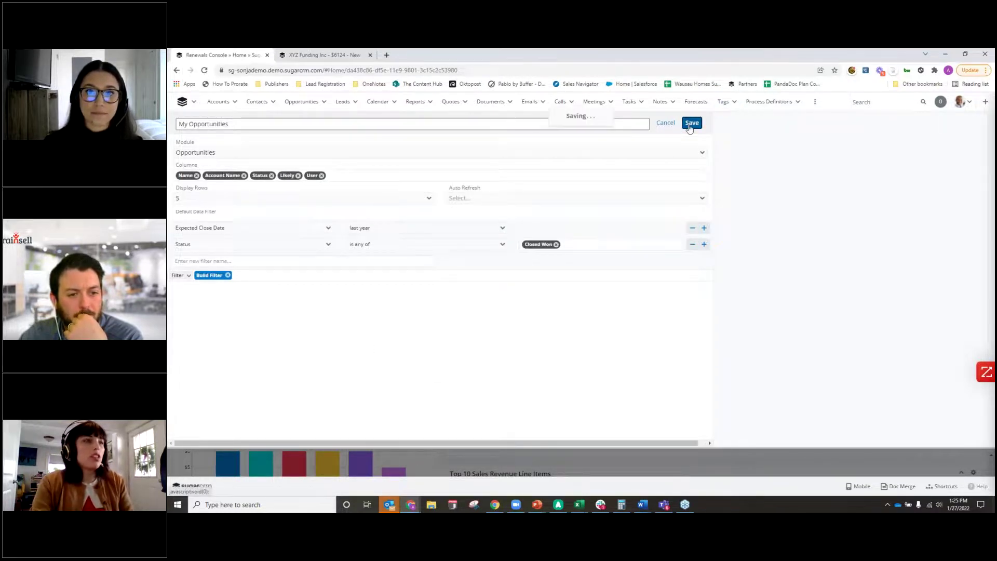
Narrow the My Opportunities dashlet and place it directly beneath the Top 10 Sales Revenue Line Items dashlet
{"action": "scroll", "coordinate": [715, 287], "scroll_direction": "down", "scroll_amount": 6}
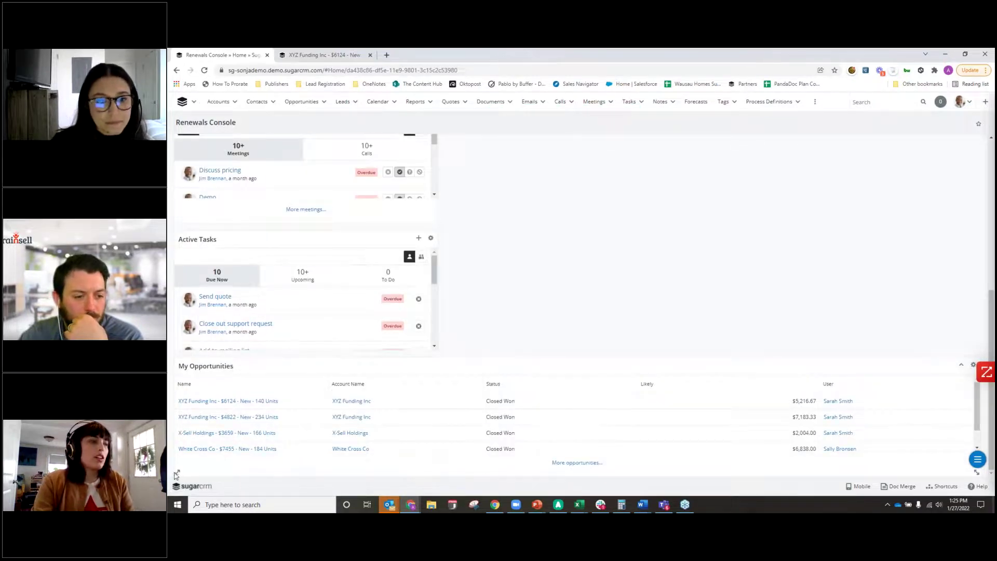
{"action": "left_click_drag", "start_coordinate": [179, 472], "coordinate": [518, 346]}
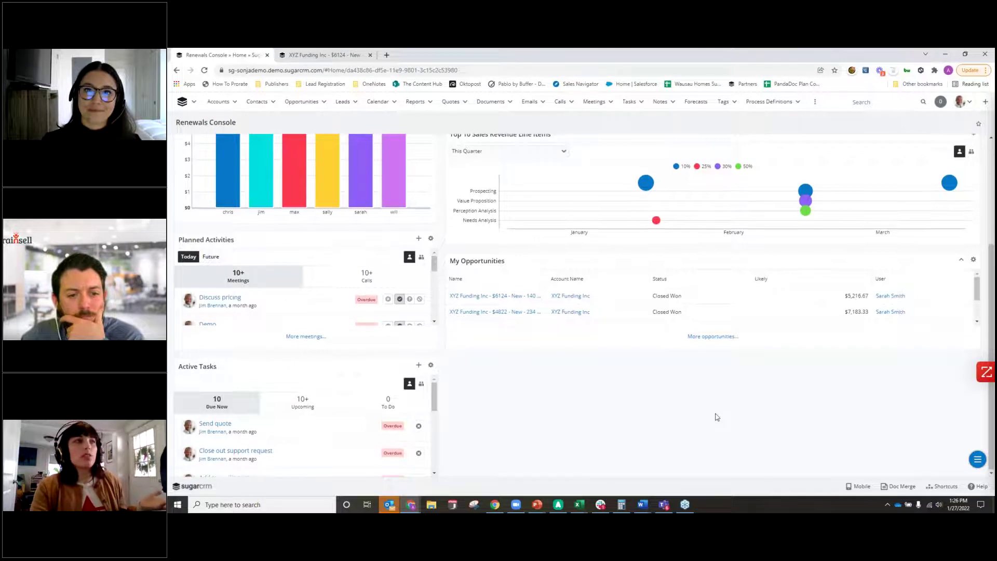
{"action": "scroll", "coordinate": [719, 418], "scroll_direction": "up", "scroll_amount": 1}
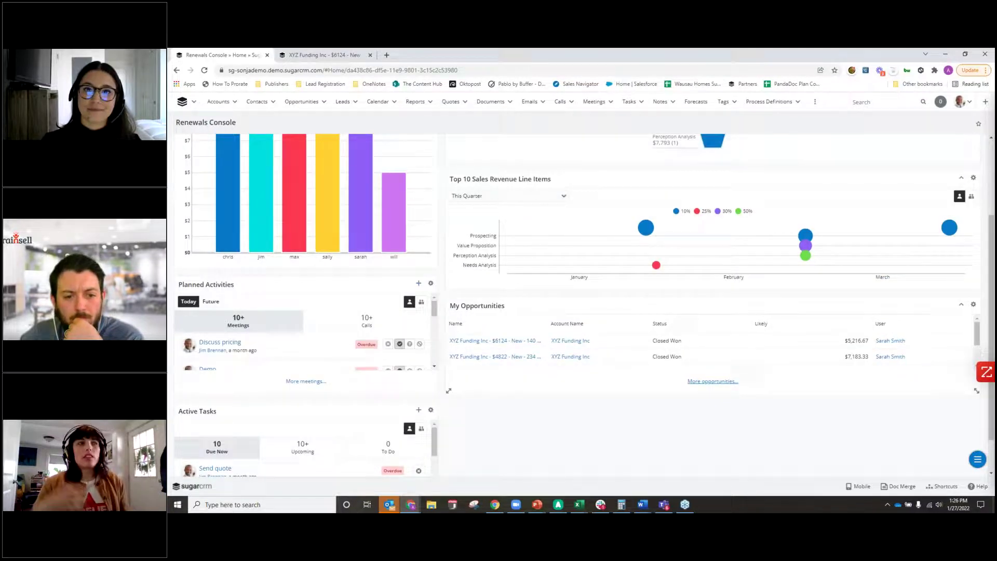